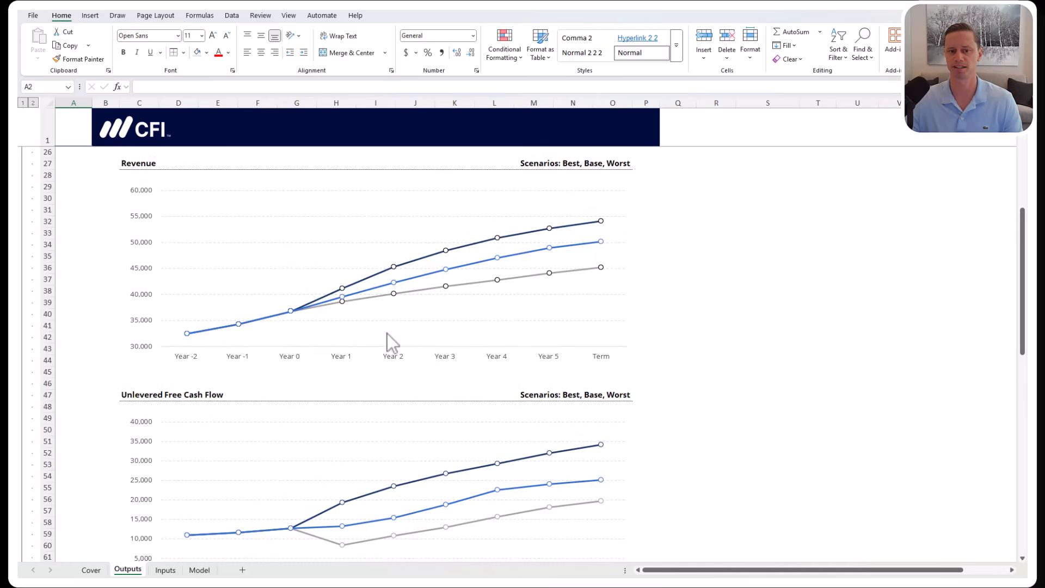
# Review the scenario charts on the Outputs sheet and the Revenue Growth, COGS and SG&A drivers on the Inputs sheet
pyautogui.scroll(-2, 403, 346)
pyautogui.scroll(10, 261, 485)
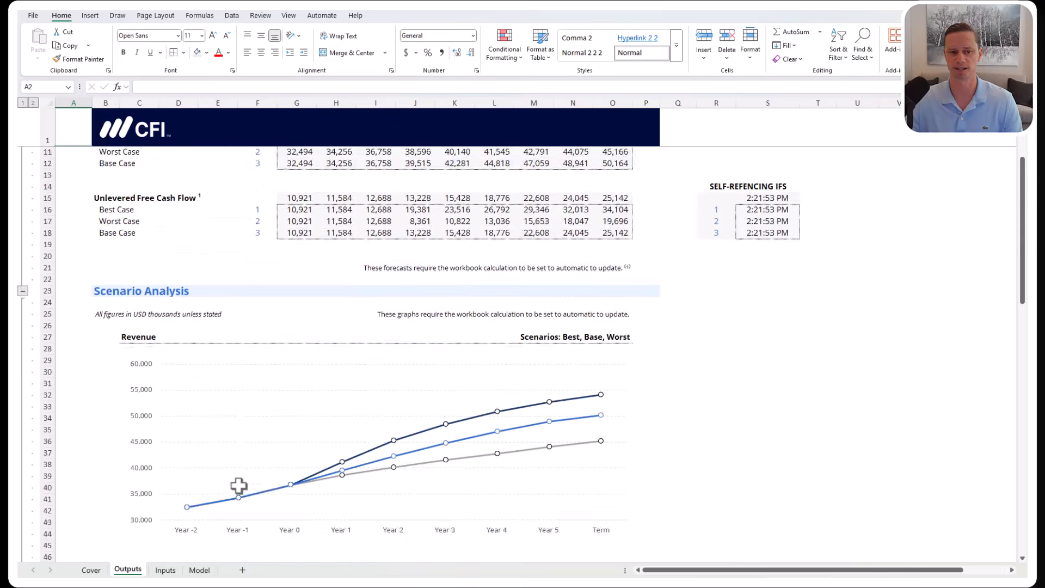
pyautogui.click(165, 570)
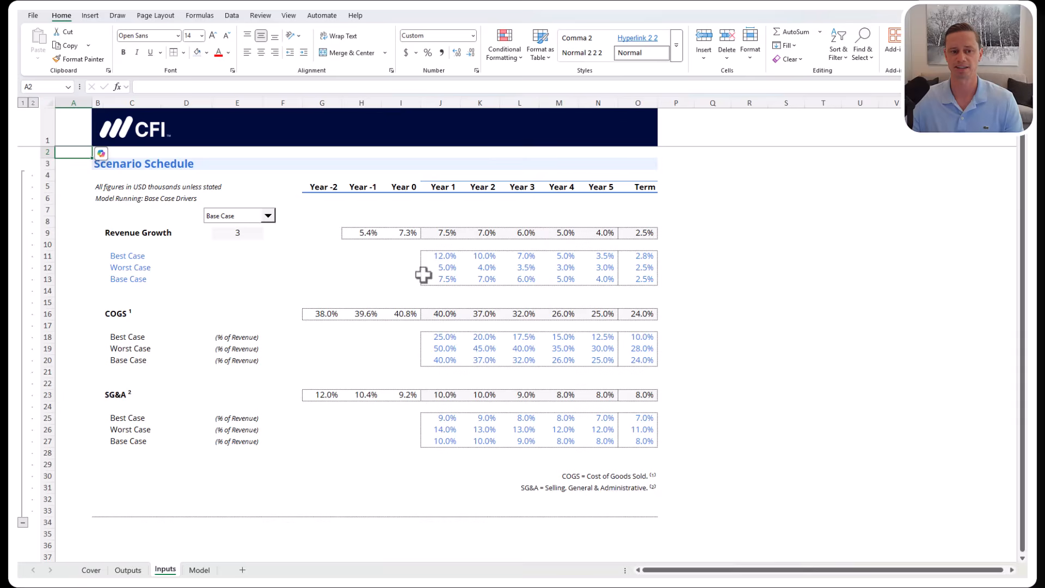
pyautogui.click(130, 233)
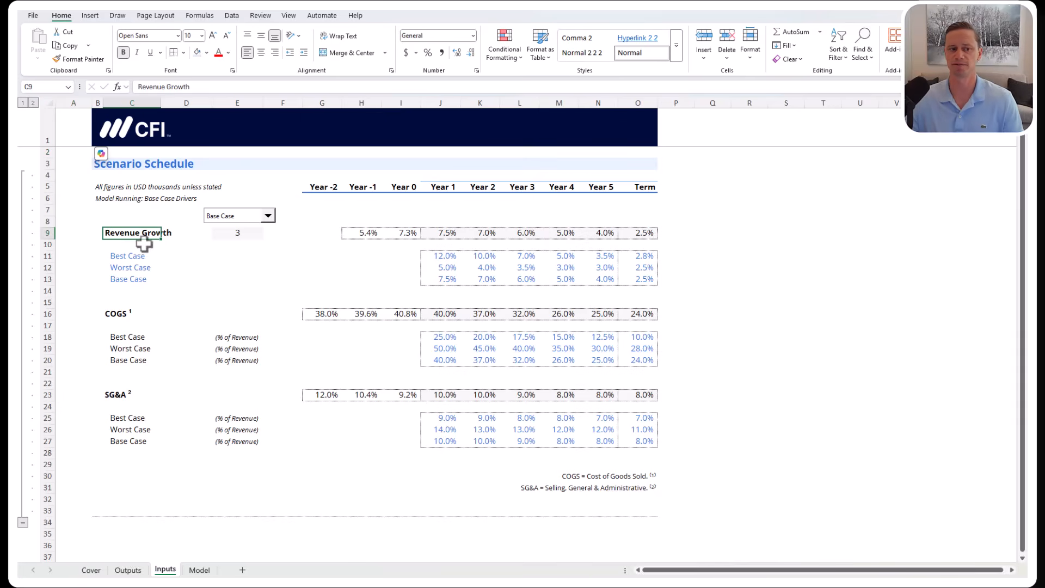
pyautogui.click(119, 314)
pyautogui.click(118, 396)
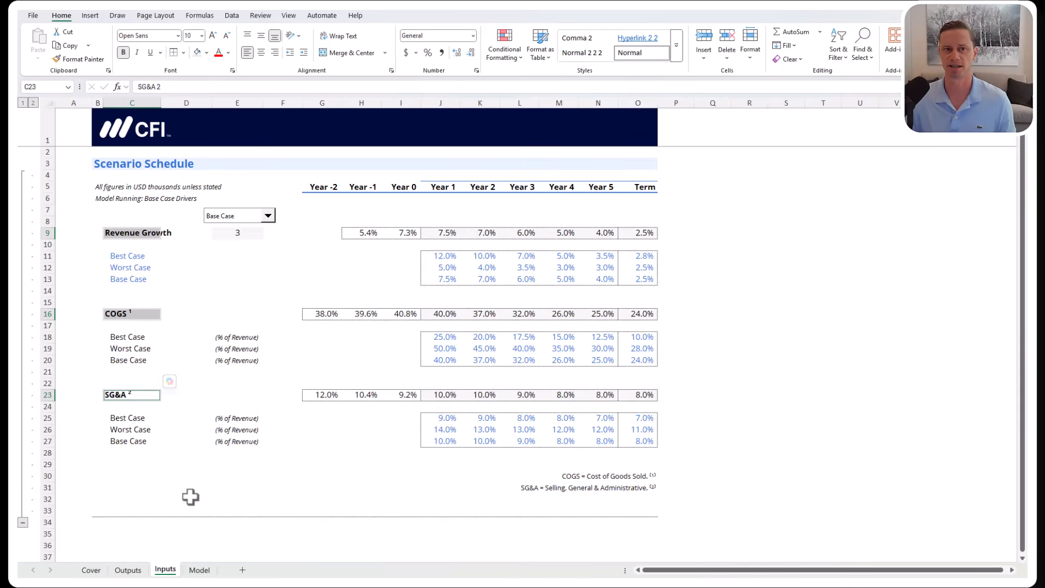
# Review the Income Statement, Unlevered Free Cash Flow and Discounted Cash Flow schedules on the Model sheet, ending at equity value per share
pyautogui.click(200, 570)
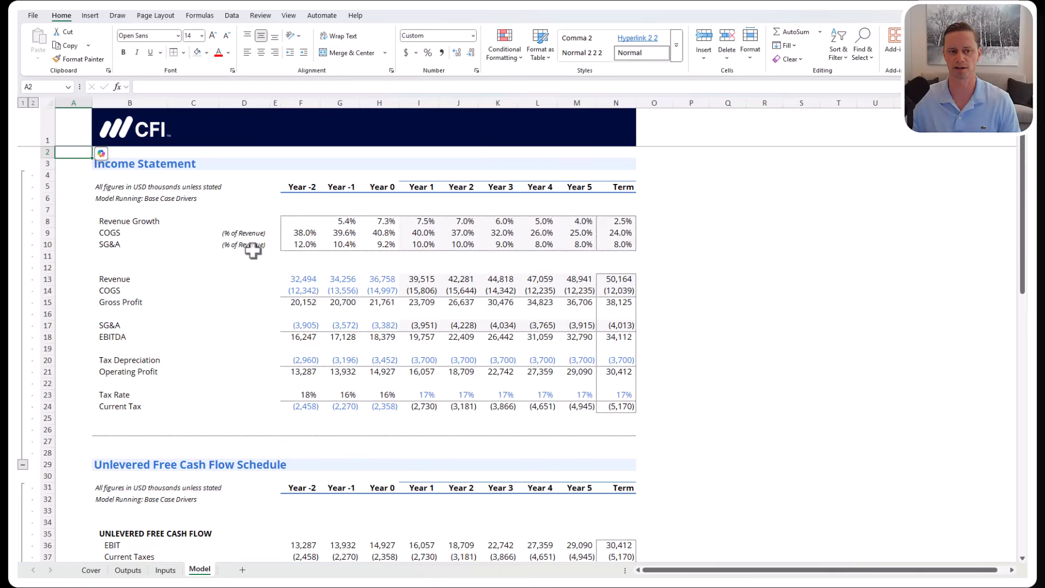
pyautogui.moveTo(103, 165); pyautogui.dragTo(605, 408)
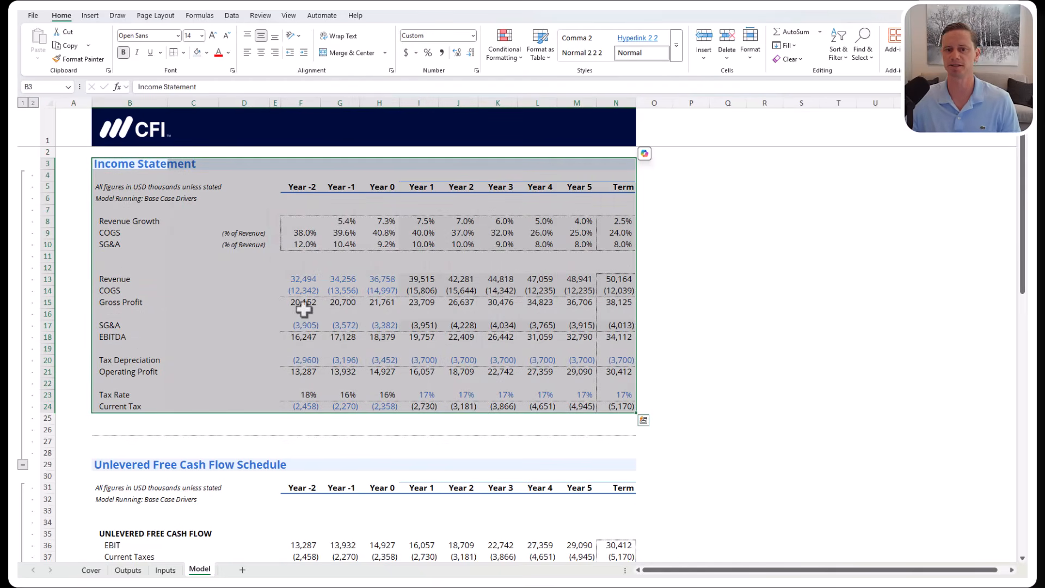
pyautogui.scroll(-6, 346, 279)
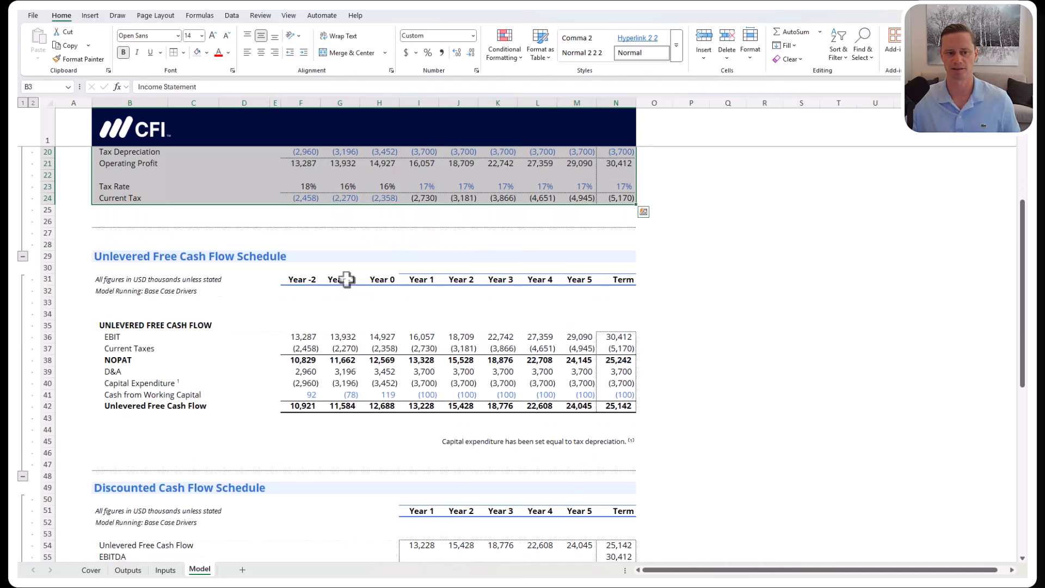
pyautogui.moveTo(101, 256); pyautogui.dragTo(632, 408)
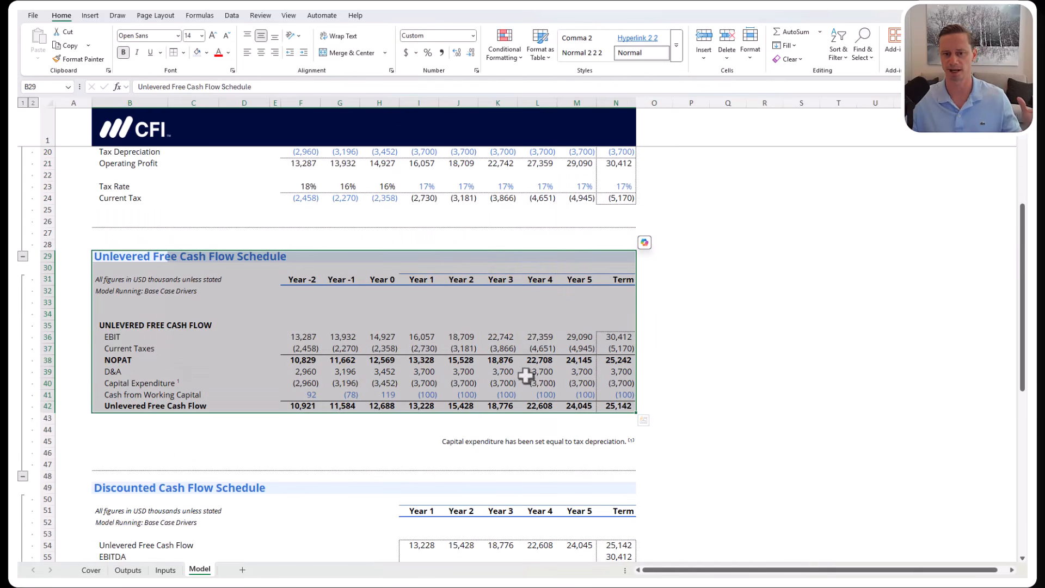
pyautogui.scroll(-8, 527, 372)
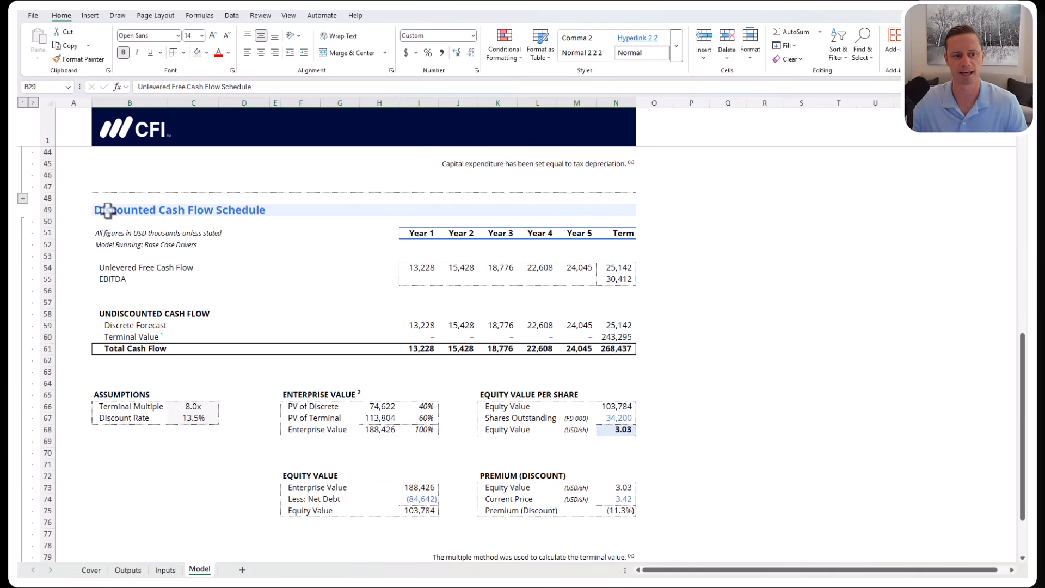
pyautogui.moveTo(103, 210); pyautogui.dragTo(621, 349)
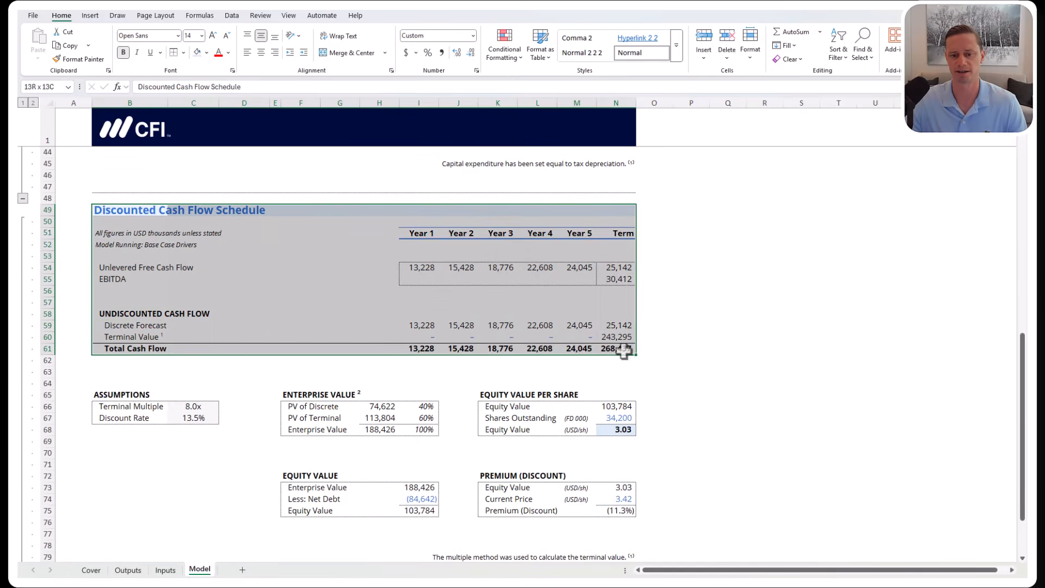
pyautogui.click(618, 431)
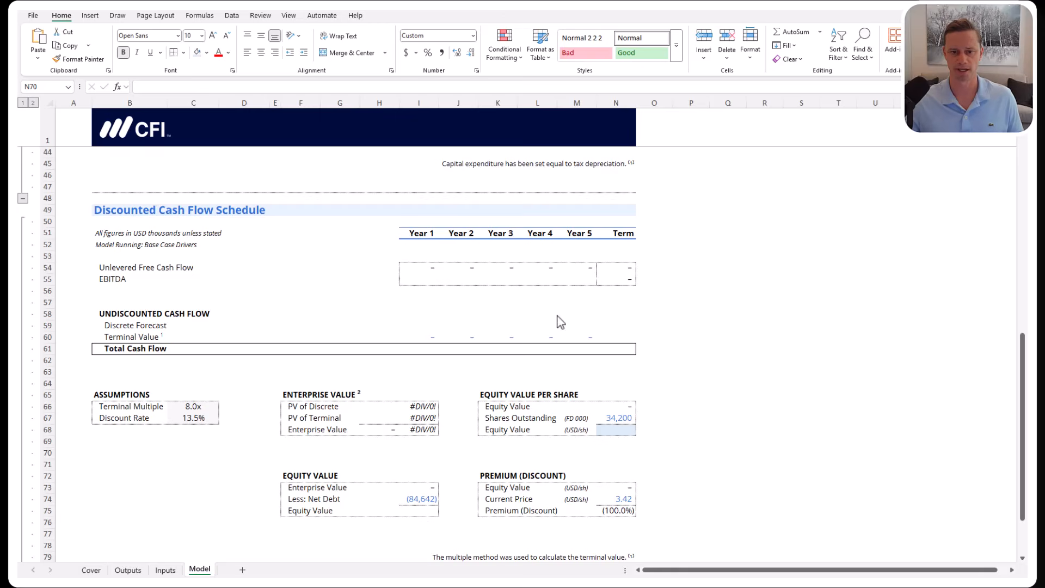
# Trace equity value per share back through the Unlevered Free Cash Flow and EBITDA rows to the Unlevered Free Cash Flow Schedule
pyautogui.click(624, 433)
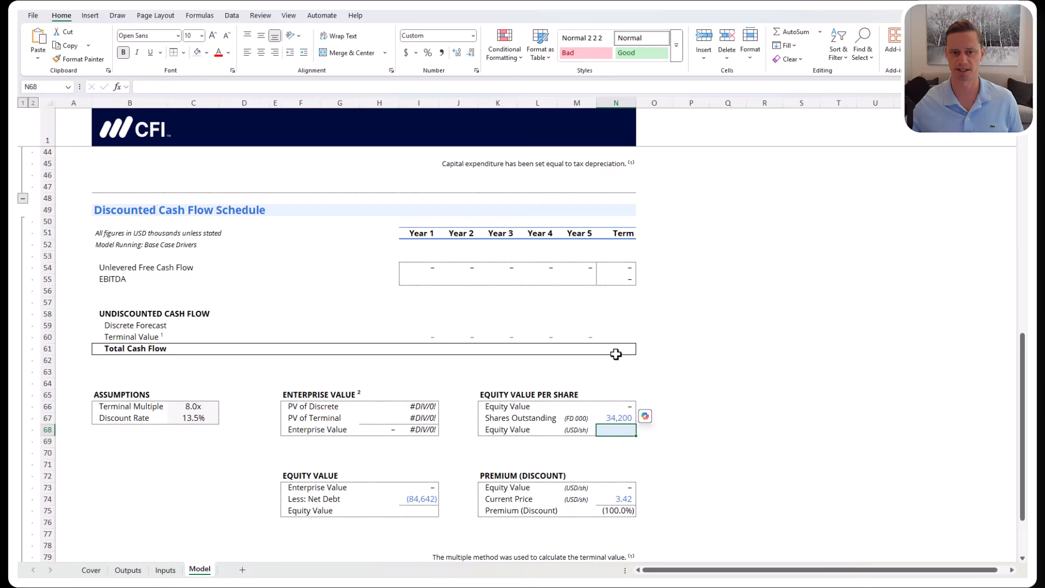
pyautogui.moveTo(116, 268); pyautogui.dragTo(626, 272)
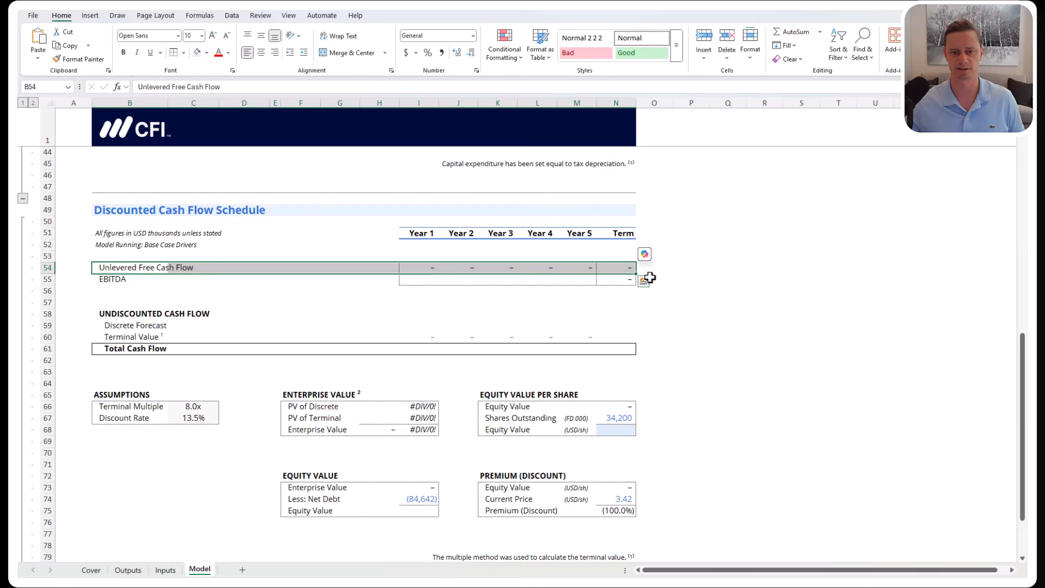
pyautogui.click(618, 279)
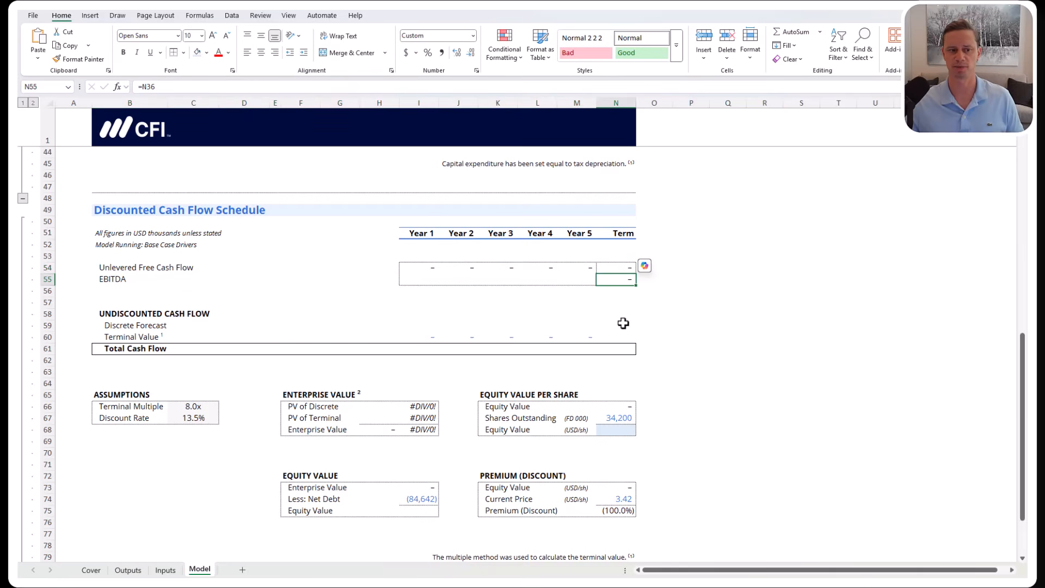
pyautogui.scroll(5, 627, 345)
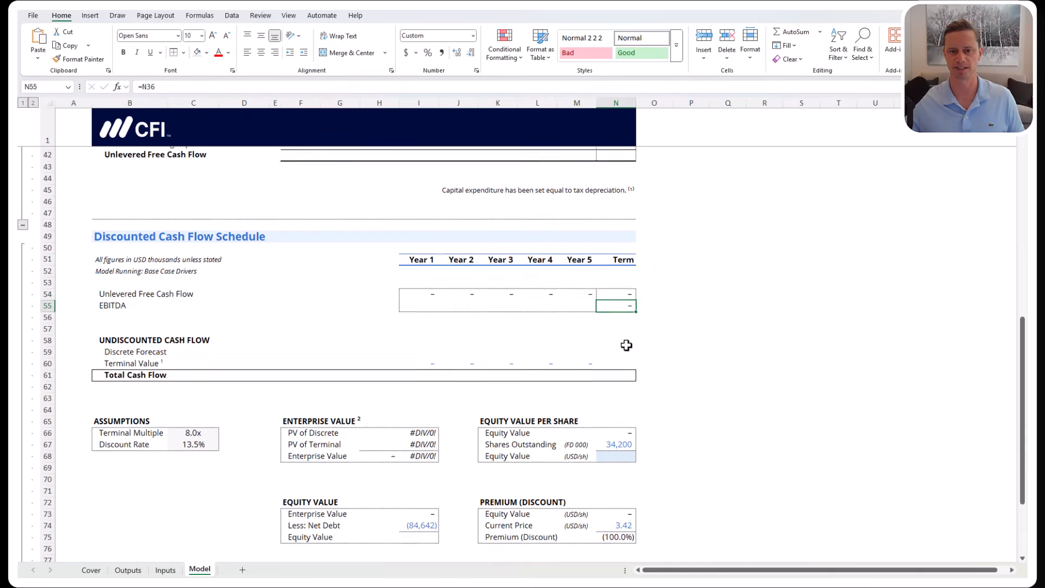
pyautogui.scroll(3, 627, 345)
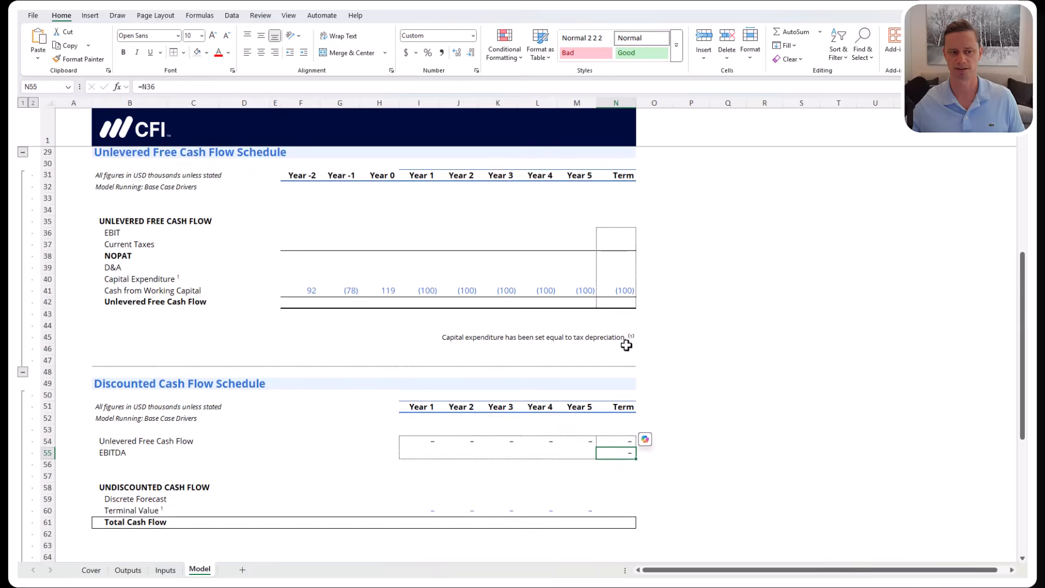
pyautogui.click(132, 294)
pyautogui.moveTo(132, 298); pyautogui.dragTo(602, 368)
# Examine the Income Statement's Year 1 to Year 5 forecast columns and its Term column
pyautogui.scroll(2, 604, 370)
pyautogui.scroll(5, 604, 370)
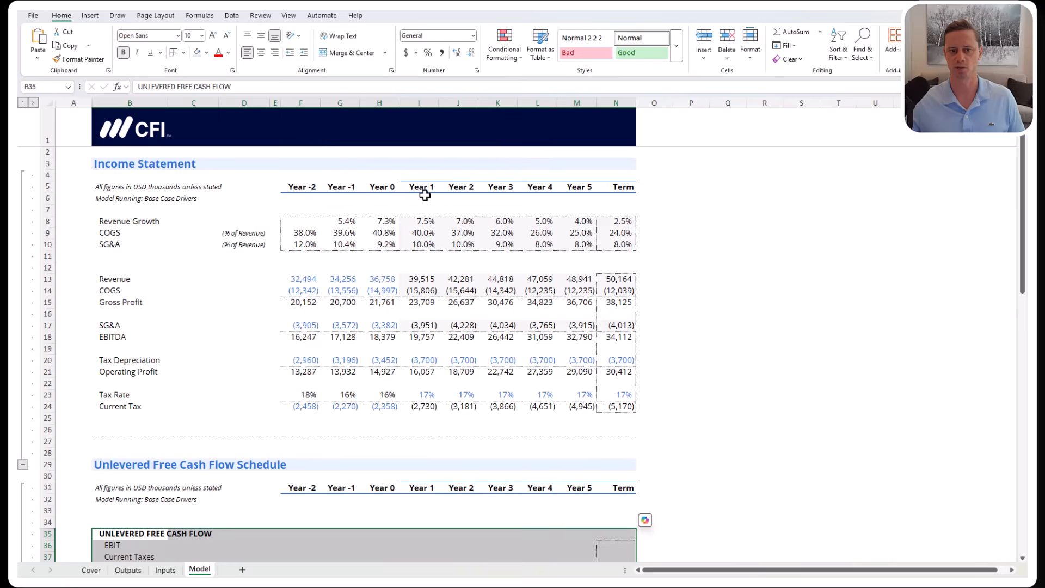
pyautogui.moveTo(413, 185); pyautogui.dragTo(583, 402)
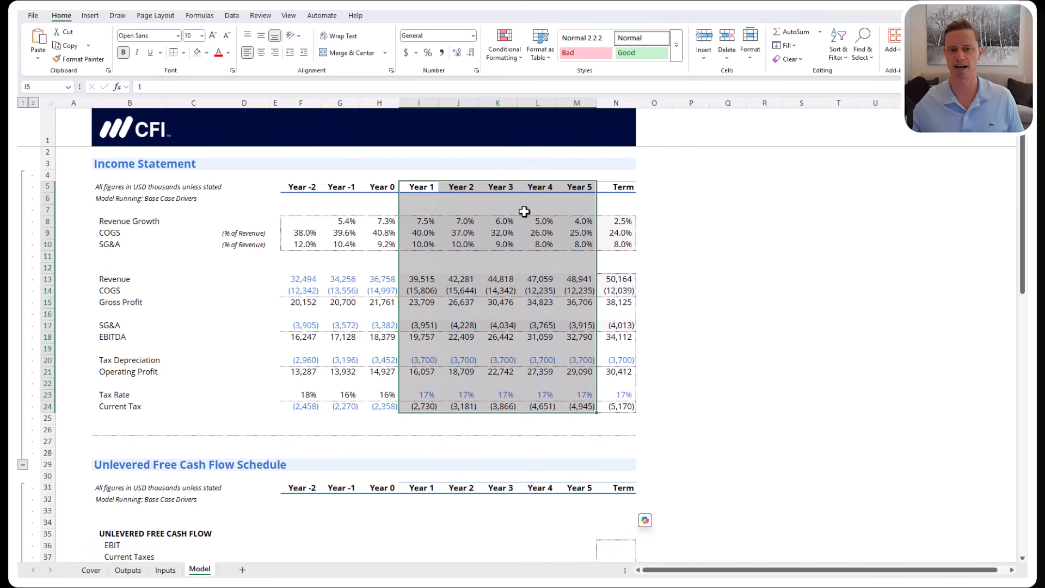
pyautogui.click(420, 187)
pyautogui.moveTo(454, 187); pyautogui.dragTo(626, 187)
pyautogui.click(632, 185)
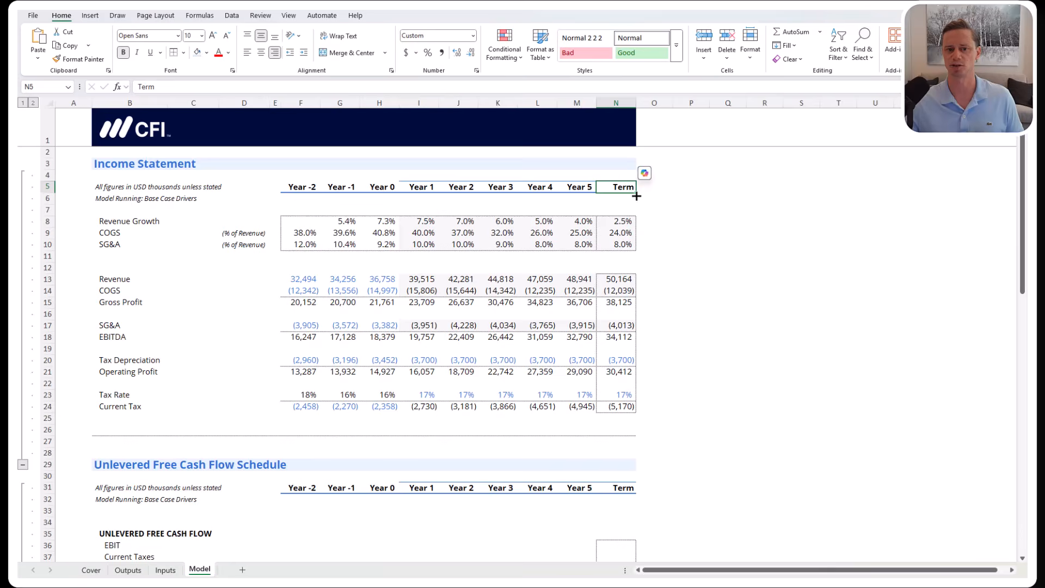
# Link the Year -2 EBIT in F36 to the Income Statement's Operating Profit with =F21
pyautogui.scroll(-2, 381, 427)
pyautogui.click(290, 470)
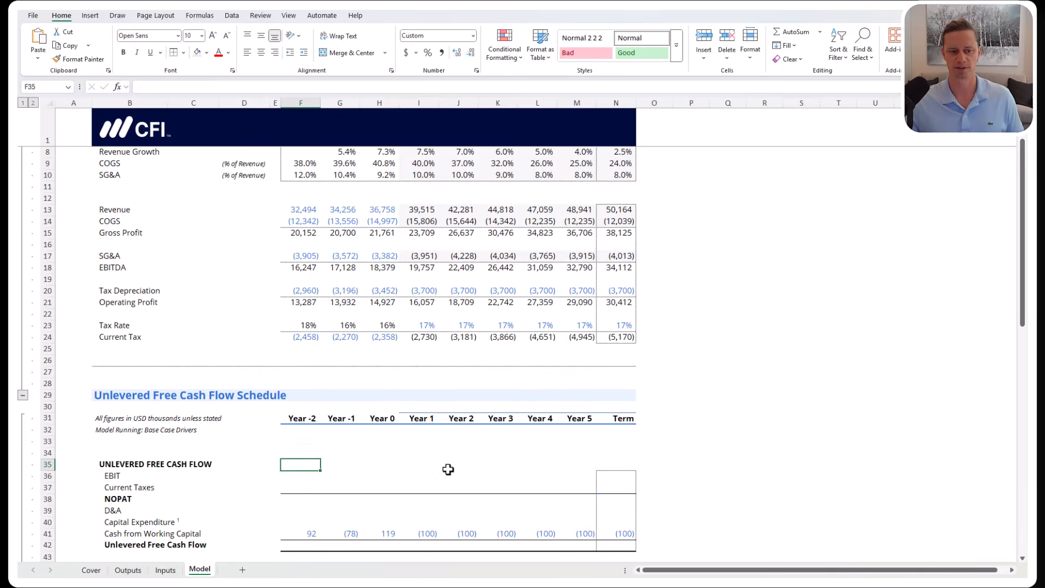
pyautogui.press('F2')
pyautogui.write('=')
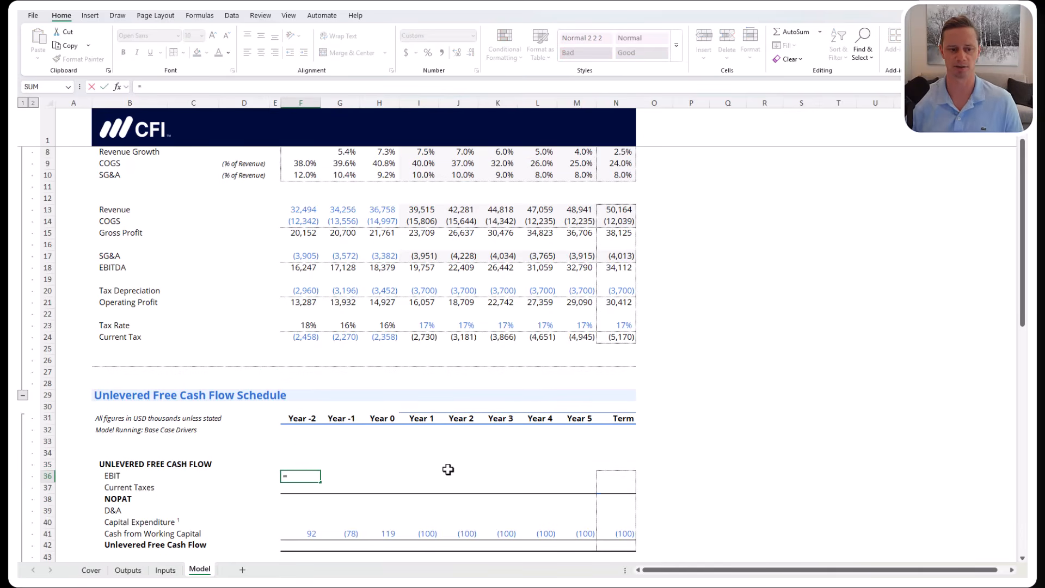
pyautogui.press('Up')
pyautogui.press('Up')
pyautogui.press('Up')
pyautogui.press('Up')
pyautogui.press('Up')
pyautogui.press('Up')
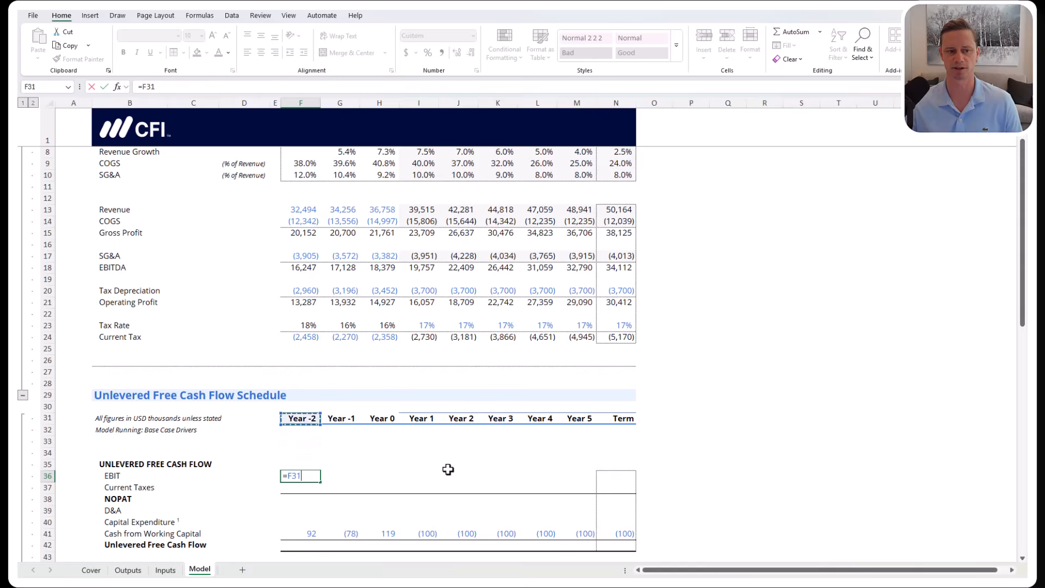
pyautogui.press('Up')
pyautogui.press('Up')
pyautogui.press('Up')
pyautogui.press('Up')
pyautogui.press('Up')
pyautogui.press('Up')
pyautogui.press('Up')
pyautogui.press('Up')
pyautogui.press('Up')
pyautogui.press('Up')
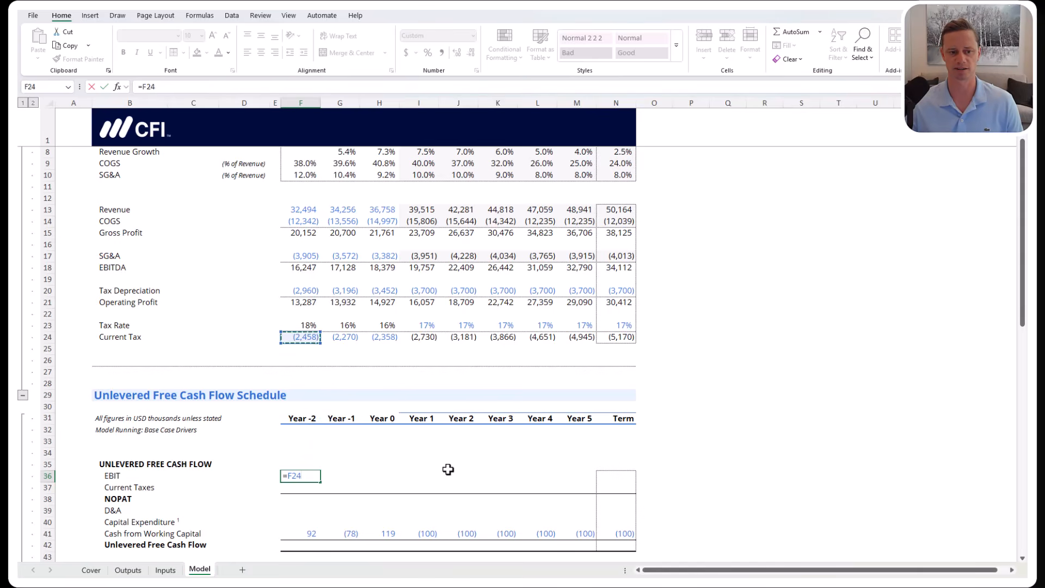
pyautogui.press('Down')
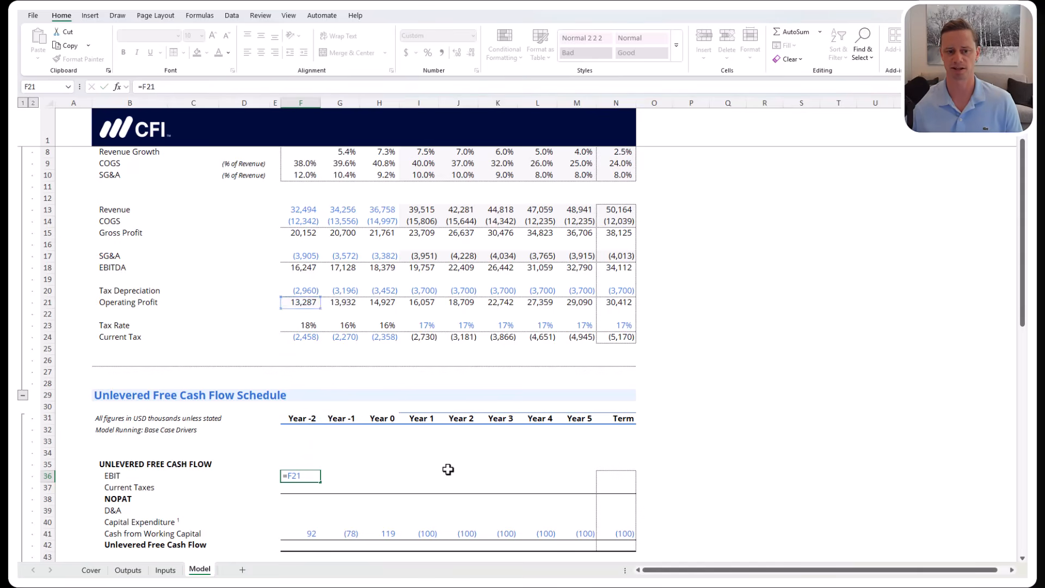
pyautogui.hotkey('ctrl', 'Return')
# Calculate the Year -2 Current Taxes in F37 as negative EBIT times the tax rate with =-F36*F23
pyautogui.press('Down')
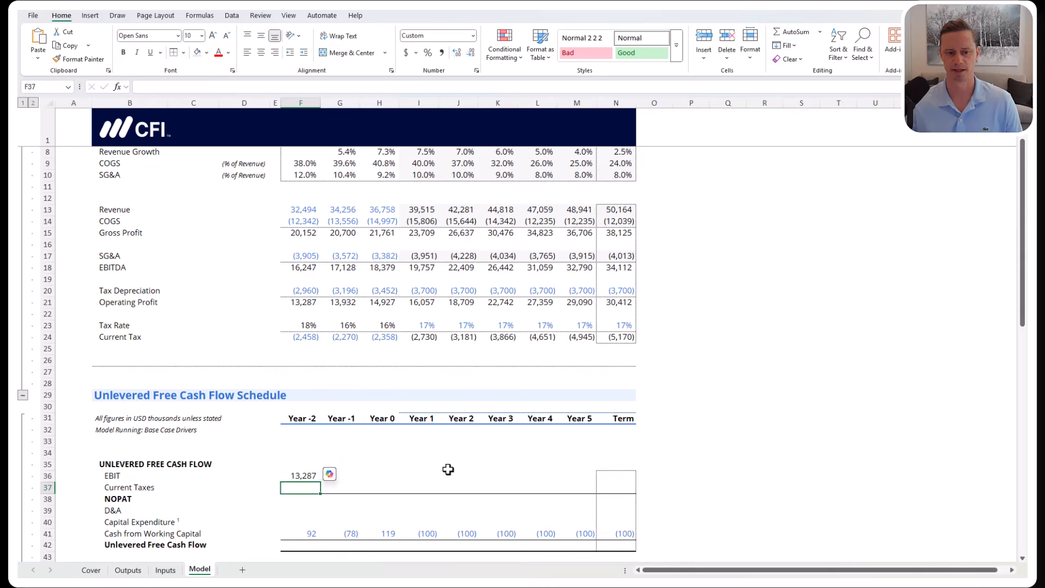
pyautogui.write('=-')
pyautogui.press('Up')
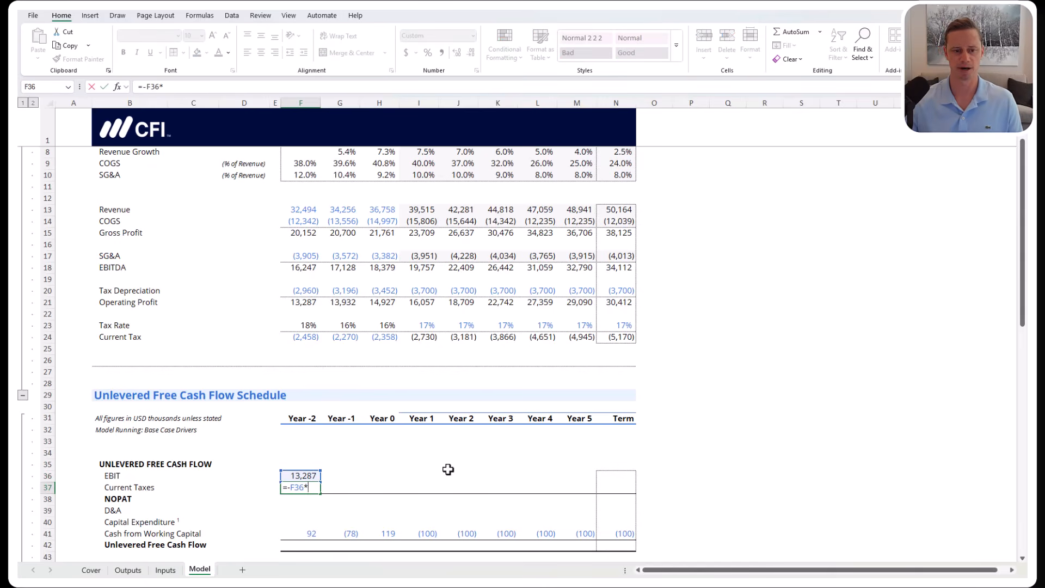
pyautogui.write('*')
pyautogui.press('Up')
pyautogui.press('Up')
pyautogui.press('Up')
pyautogui.press('Up')
pyautogui.press('Up')
pyautogui.press('Up')
pyautogui.press('Up')
pyautogui.press('Up')
pyautogui.press('Up')
pyautogui.press('Up')
pyautogui.press('Up')
pyautogui.press('Up')
pyautogui.press('Up')
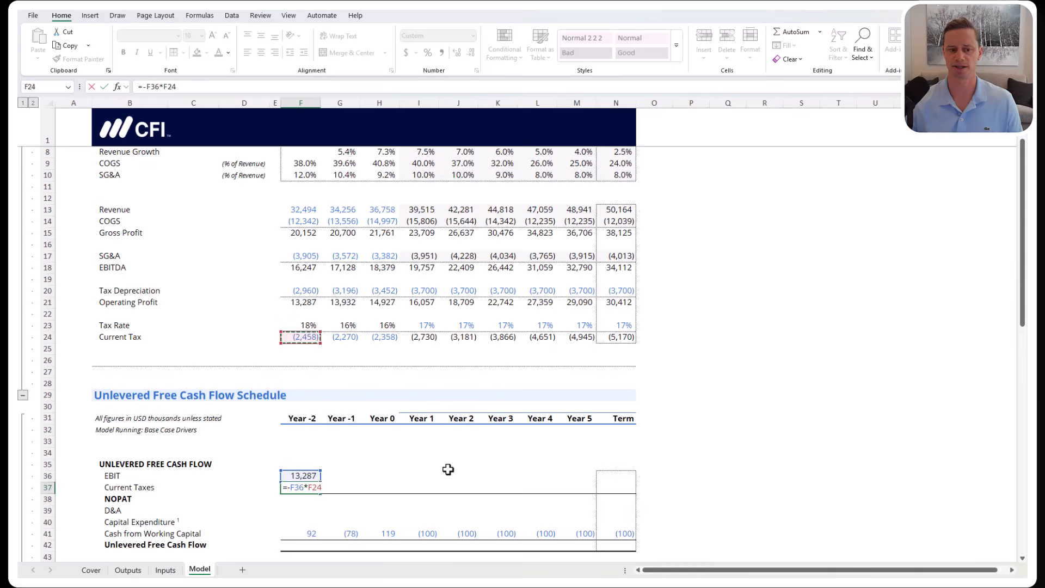
pyautogui.press('Up')
pyautogui.hotkey('ctrl', 'Return')
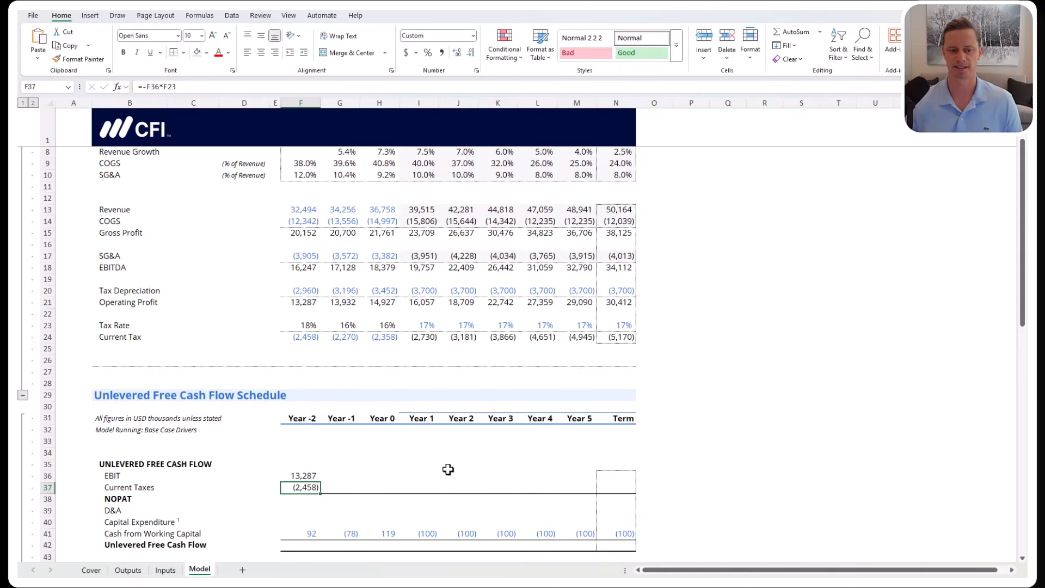
# Total the Year -2 NOPAT in F38 with =SUM(F36:F37)
pyautogui.press('Down')
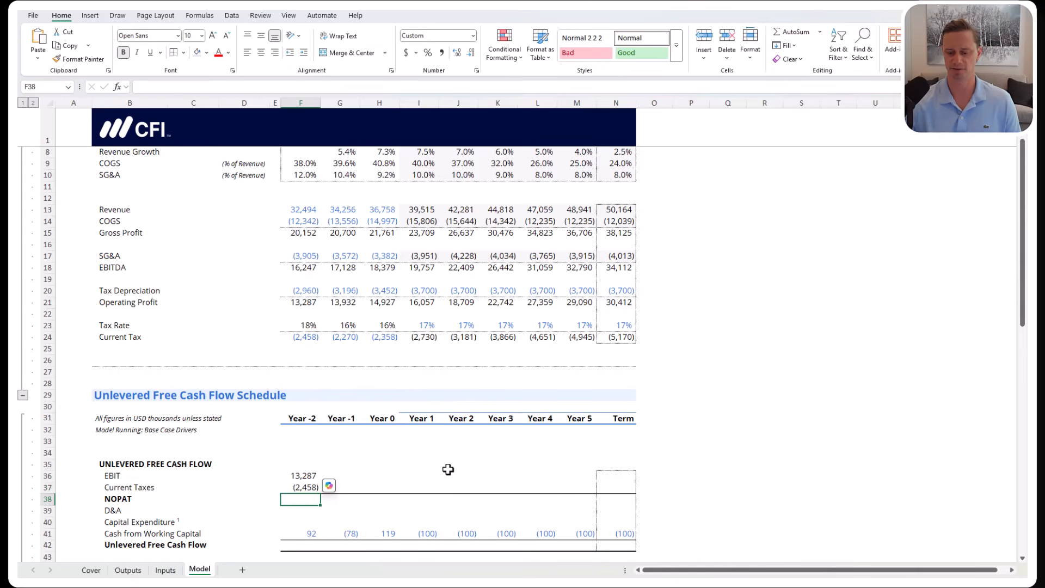
pyautogui.hotkey('alt', '=')
pyautogui.hotkey('ctrl', 'Return')
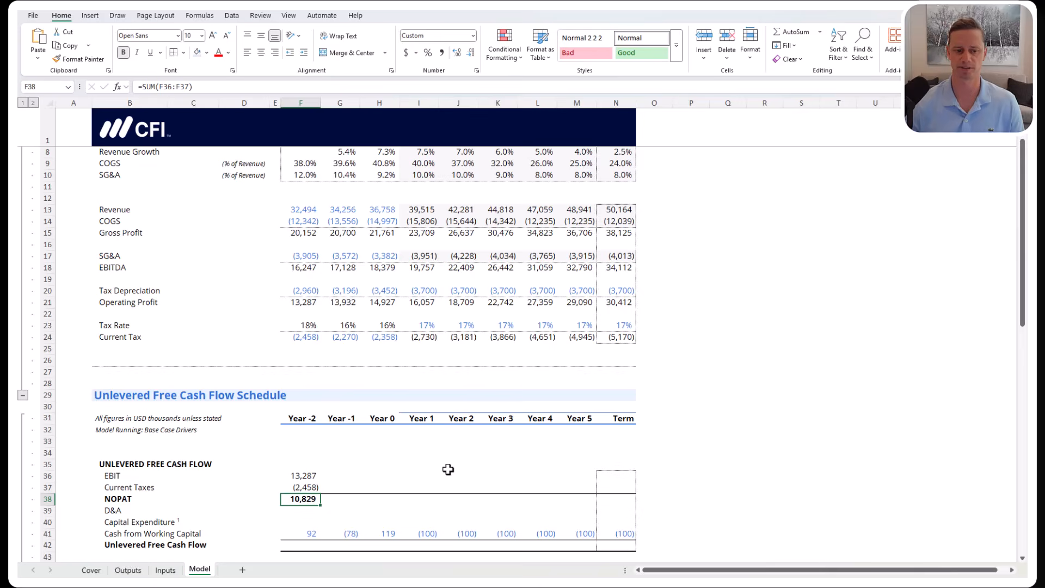
# Copy the Year -2 EBIT, Current Taxes and NOPAT formulas in F36:F38 across Year -1 to Term as formulas only
pyautogui.press('Up')
pyautogui.press('Up')
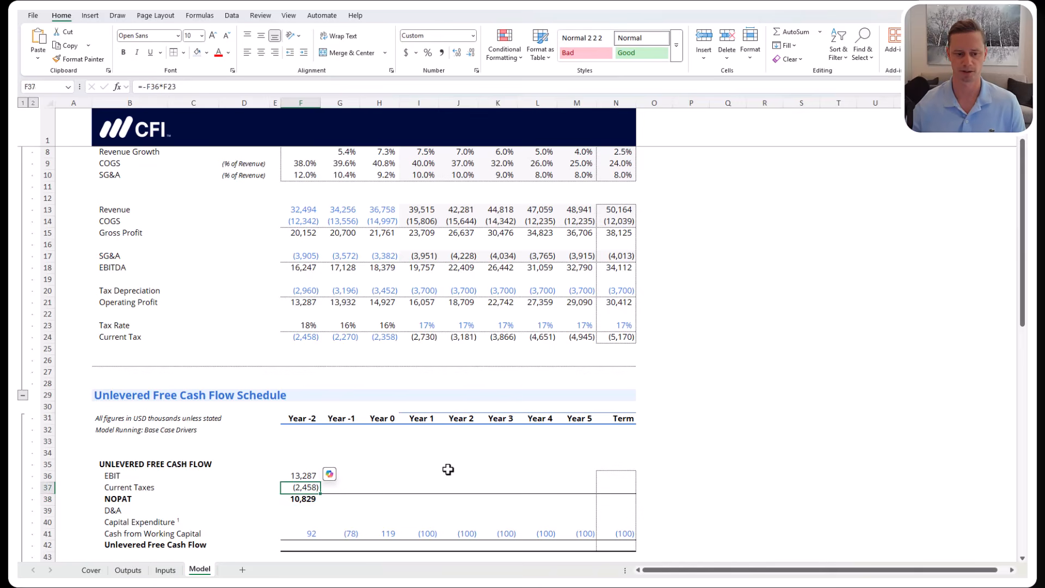
pyautogui.hotkey('shift', 'Down')
pyautogui.hotkey('shift', 'Down')
pyautogui.hotkey('ctrl', 'c')
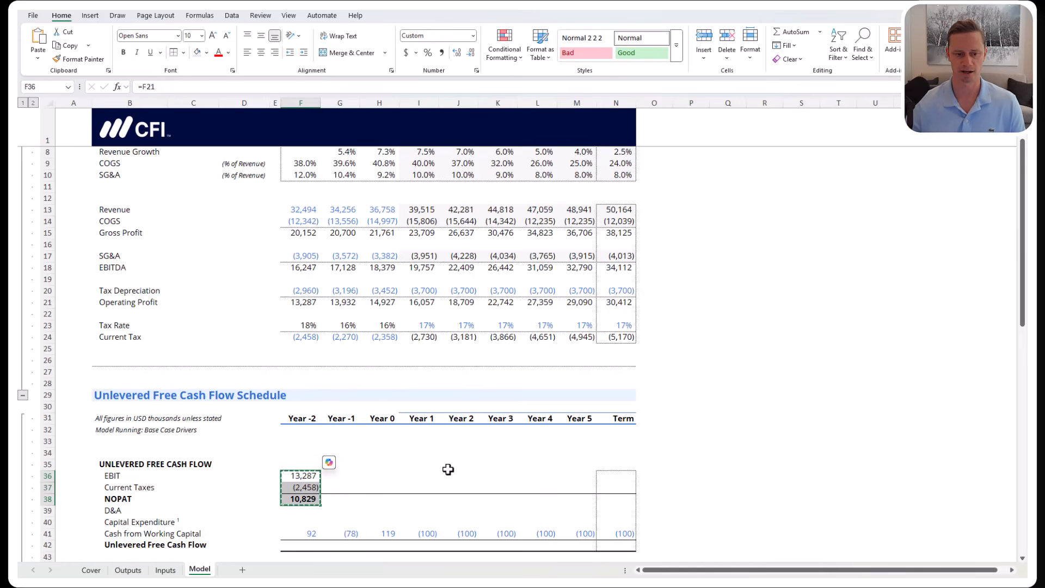
pyautogui.press('Right')
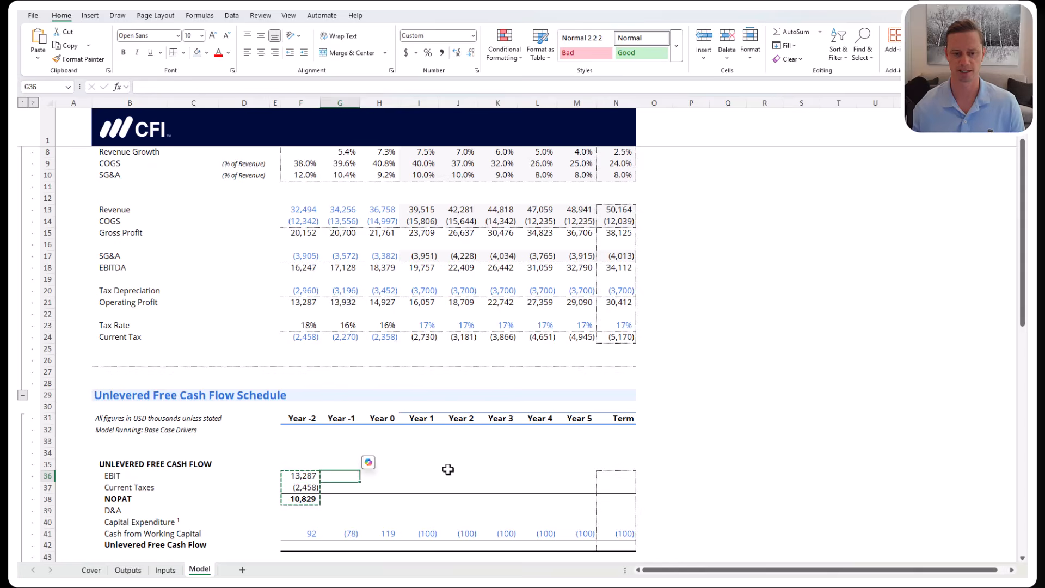
pyautogui.hotkey('shift', 'Right')
pyautogui.hotkey('shift', 'Right')
pyautogui.hotkey('shift', 'Right')
pyautogui.hotkey('shift', 'Right')
pyautogui.hotkey('shift', 'Right')
pyautogui.hotkey('shift', 'Right')
pyautogui.hotkey('shift', 'Right')
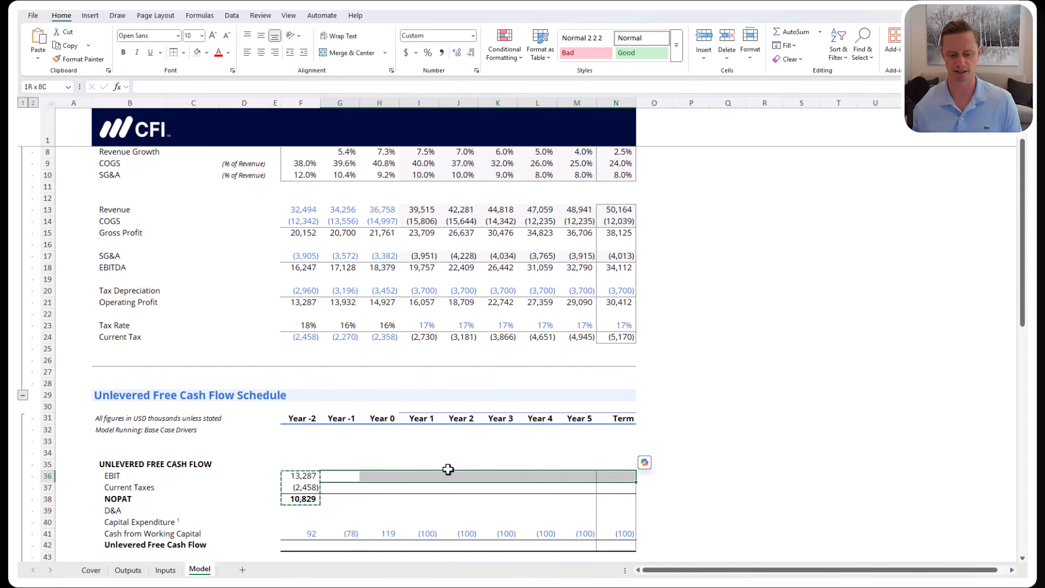
pyautogui.hotkey('alt', 'e')
pyautogui.press('s')
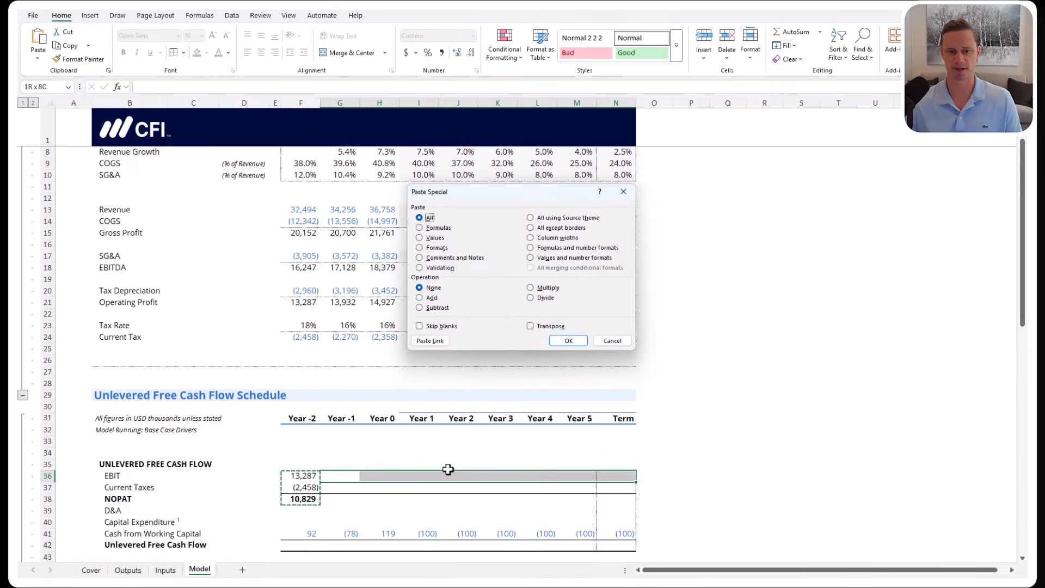
pyautogui.press('f')
pyautogui.press('Return')
pyautogui.press('Down')
pyautogui.press('Down')
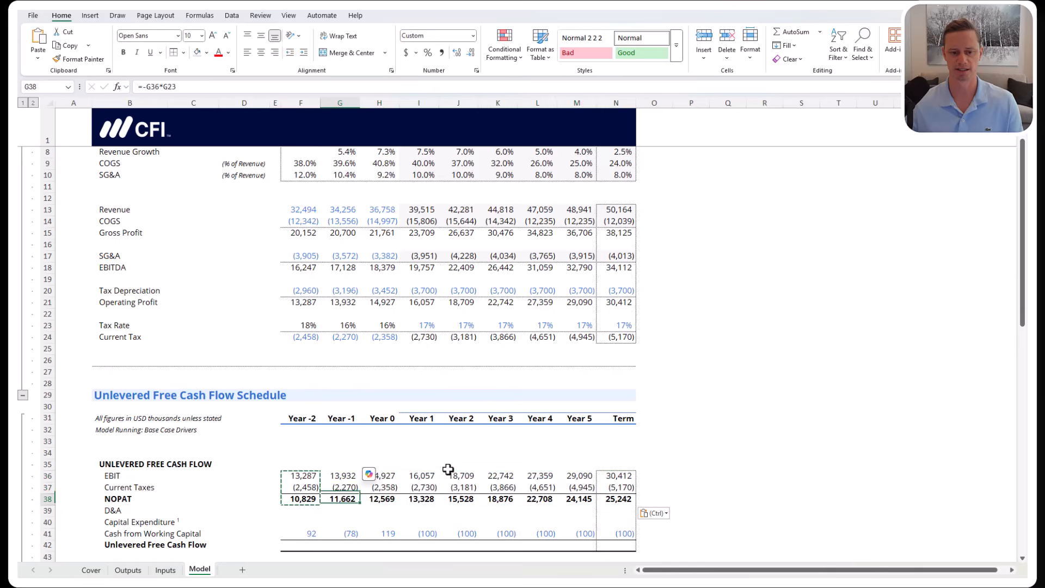
pyautogui.press('Escape')
# Check the copied NOPAT formulas along row 38 through Term, inspecting the cell references of the Year 2 sum
pyautogui.press('Right')
pyautogui.press('Right')
pyautogui.press('Right')
pyautogui.press('Right')
pyautogui.press('Right')
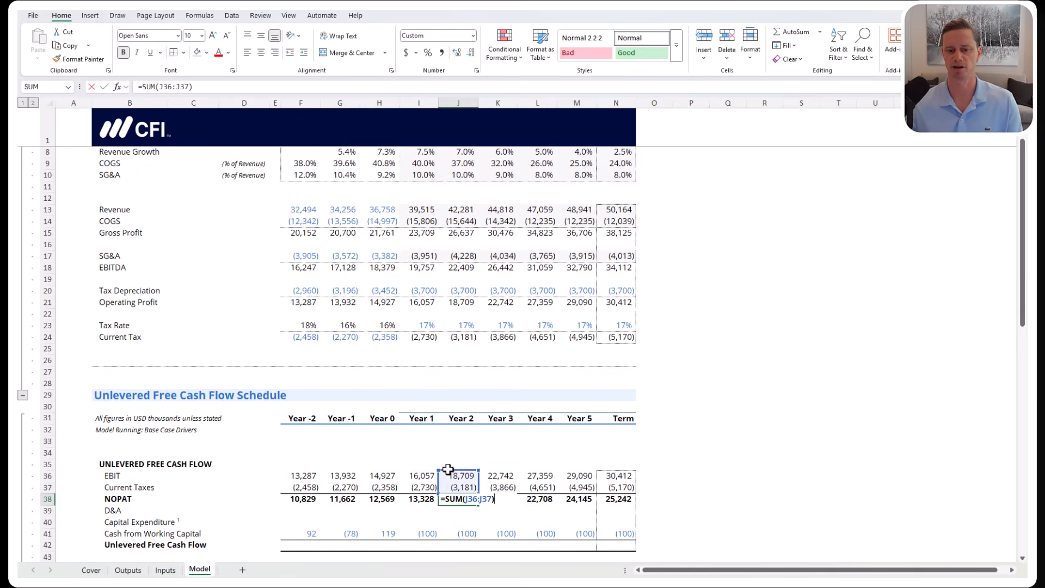
pyautogui.press('F2')
pyautogui.press('Escape')
pyautogui.press('Right')
pyautogui.press('Right')
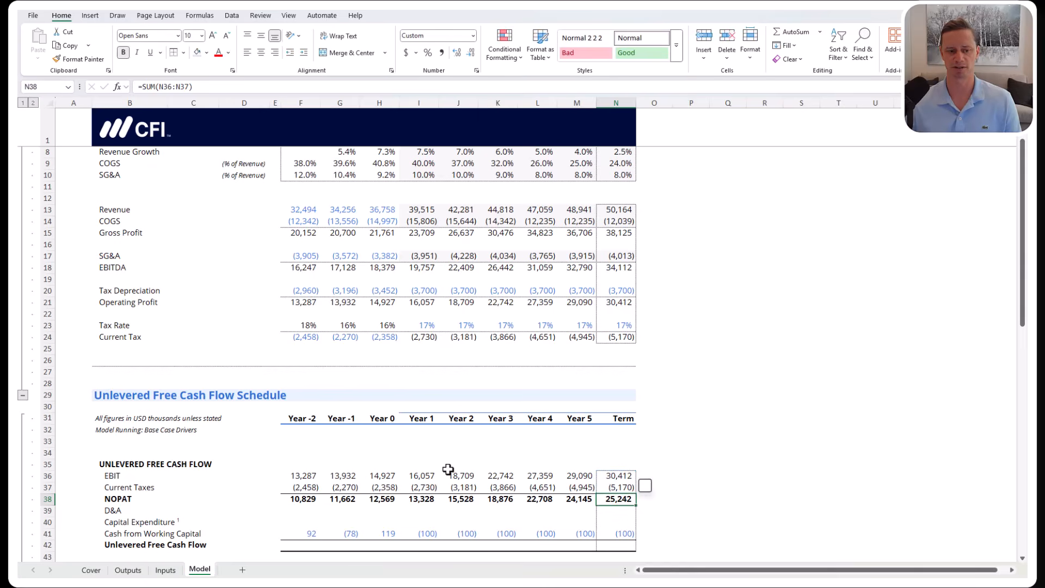
# Link the Year -2 D&A in F39 to the Income Statement's Tax Depreciation with the sign reversed, using =-F20
pyautogui.press('Down')
pyautogui.press('Left')
pyautogui.press('Left')
pyautogui.press('Left')
pyautogui.press('Left')
pyautogui.press('Left')
pyautogui.press('Left')
pyautogui.press('Left')
pyautogui.press('Left')
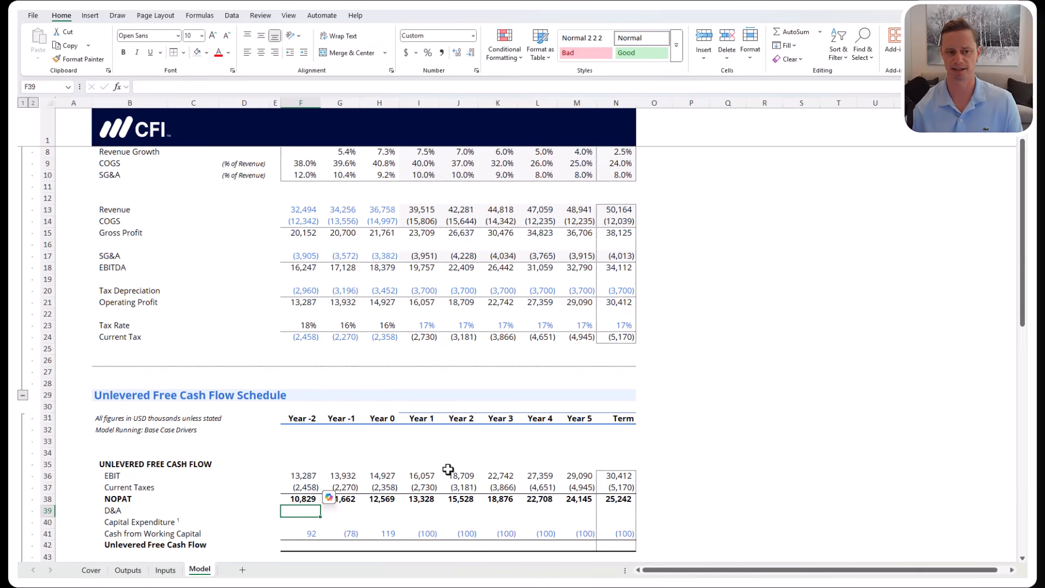
pyautogui.write('=-')
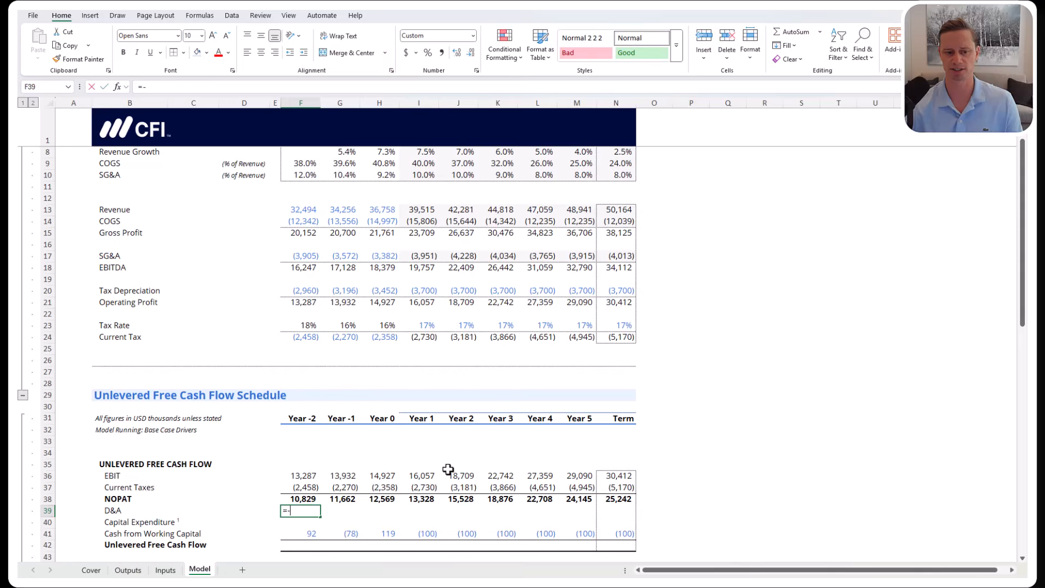
pyautogui.press('Up')
pyautogui.press('Up')
pyautogui.press('Up')
pyautogui.press('Up')
pyautogui.press('Up')
pyautogui.press('Up')
pyautogui.press('Up')
pyautogui.press('Up')
pyautogui.press('Up')
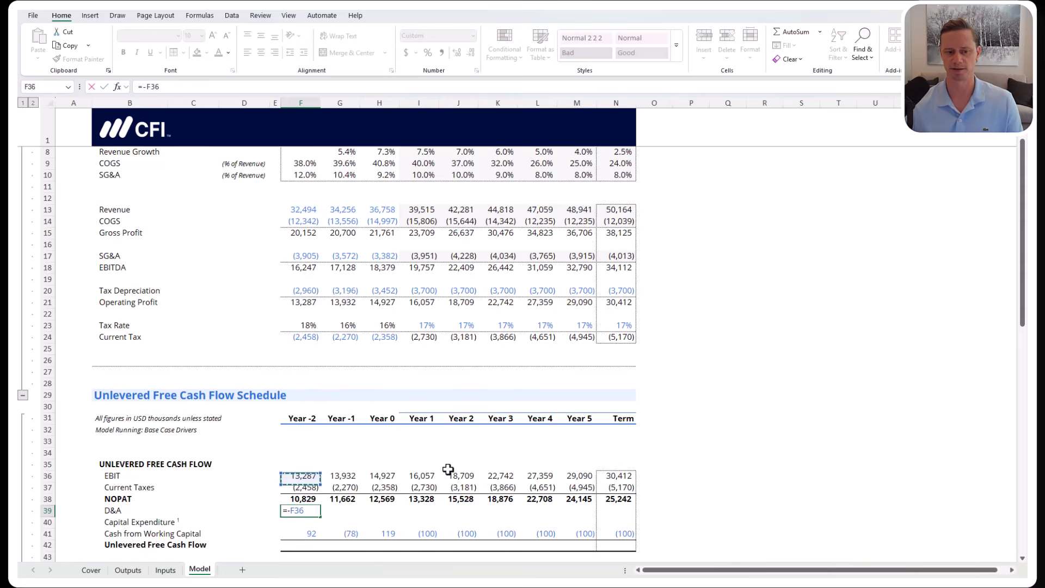
pyautogui.press('Up')
pyautogui.press('Up')
pyautogui.press('Up')
pyautogui.press('Up')
pyautogui.press('Up')
pyautogui.press('Up')
pyautogui.press('Up')
pyautogui.press('Up')
pyautogui.press('Up')
pyautogui.press('Up')
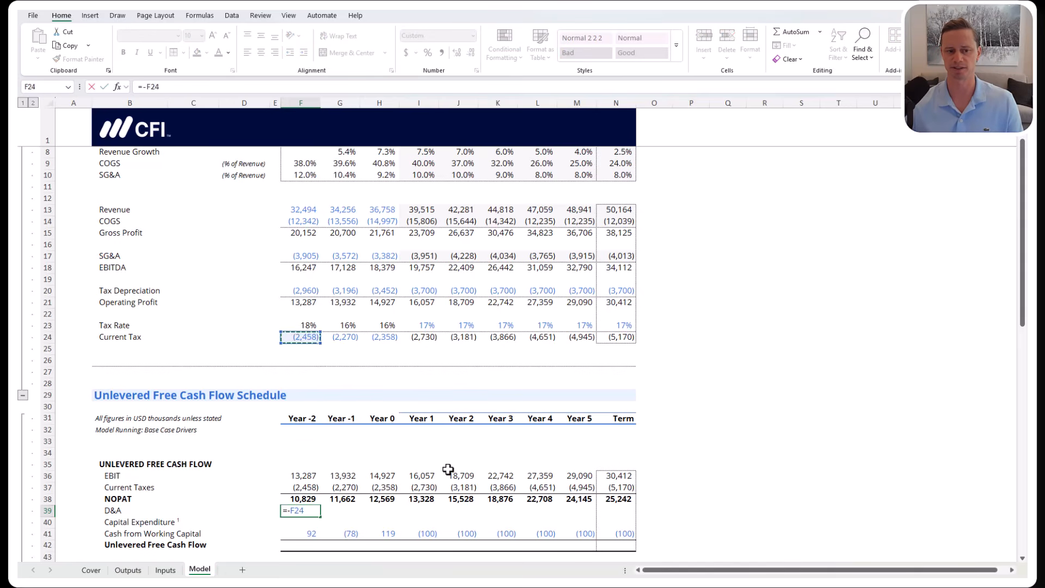
pyautogui.hotkey('ctrl', 'Return')
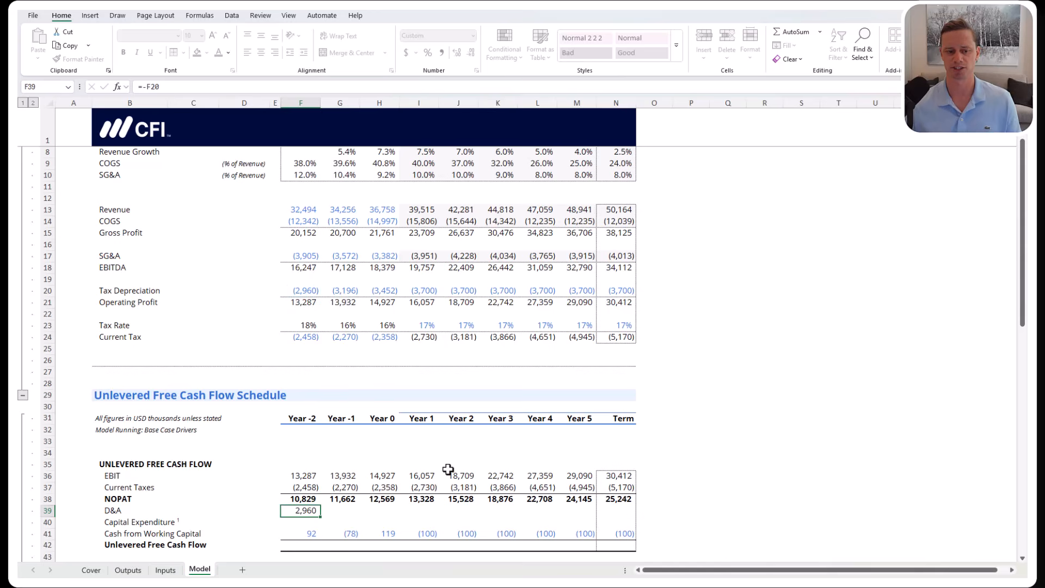
# Read the capital expenditure footnote and set the Year -2 Capital Expenditure in F40 to negative D&A with =-F39
pyautogui.press('Down')
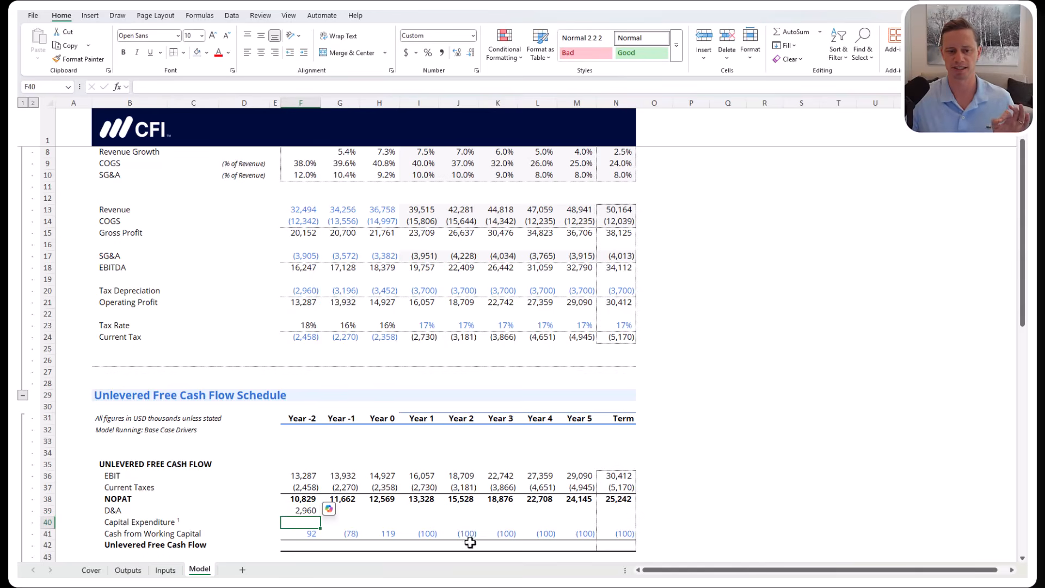
pyautogui.scroll(-2, 478, 466)
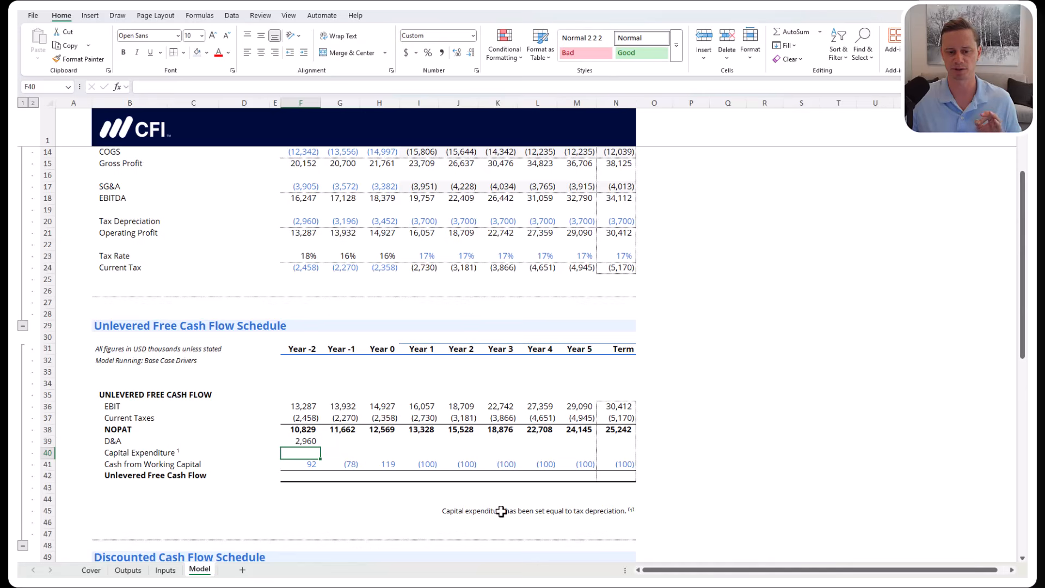
pyautogui.click(612, 510)
pyautogui.moveTo(466, 511); pyautogui.dragTo(632, 513)
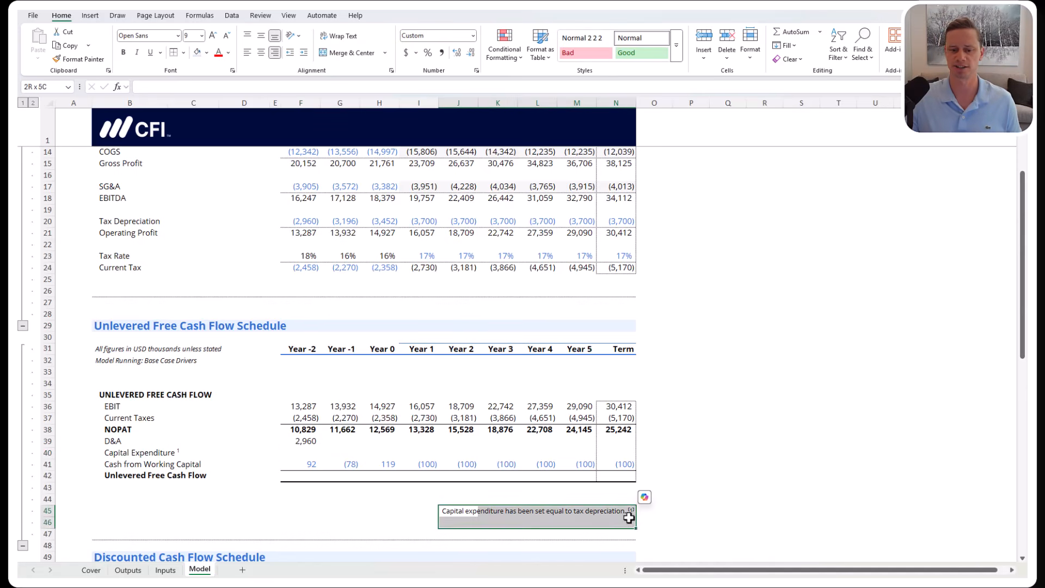
pyautogui.click(308, 444)
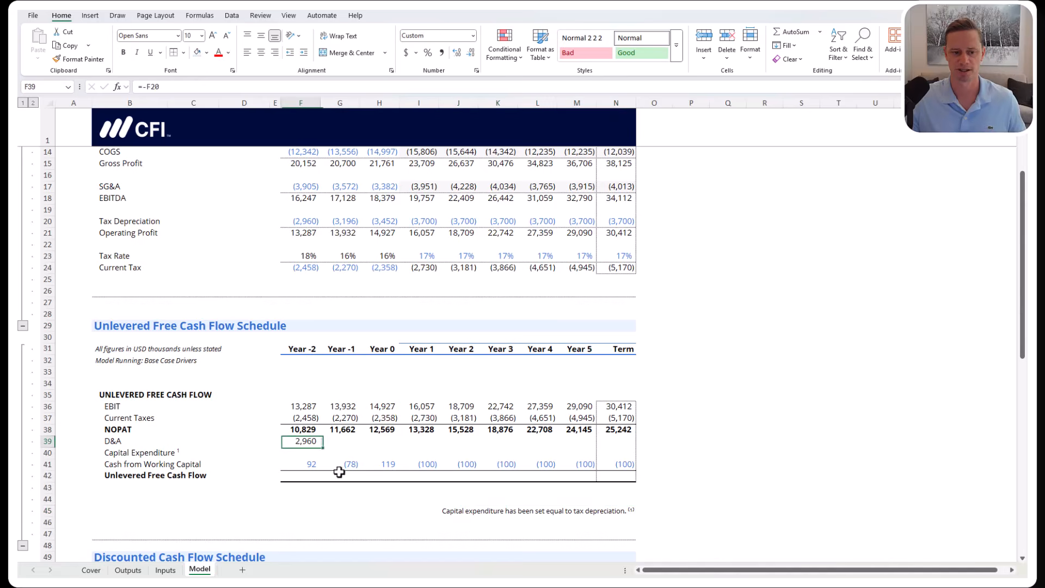
pyautogui.click(305, 452)
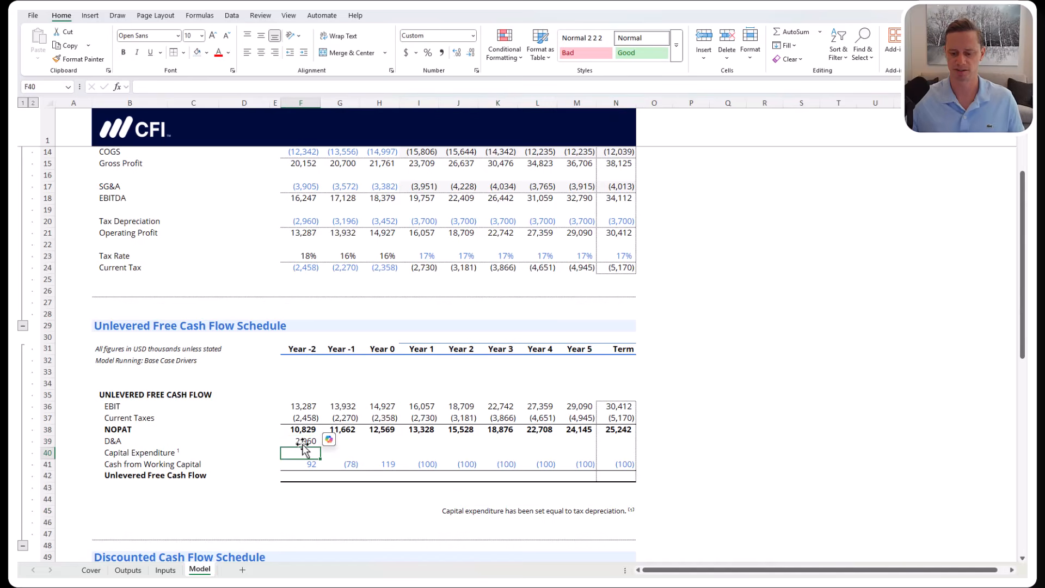
pyautogui.write('=-')
pyautogui.click(303, 442)
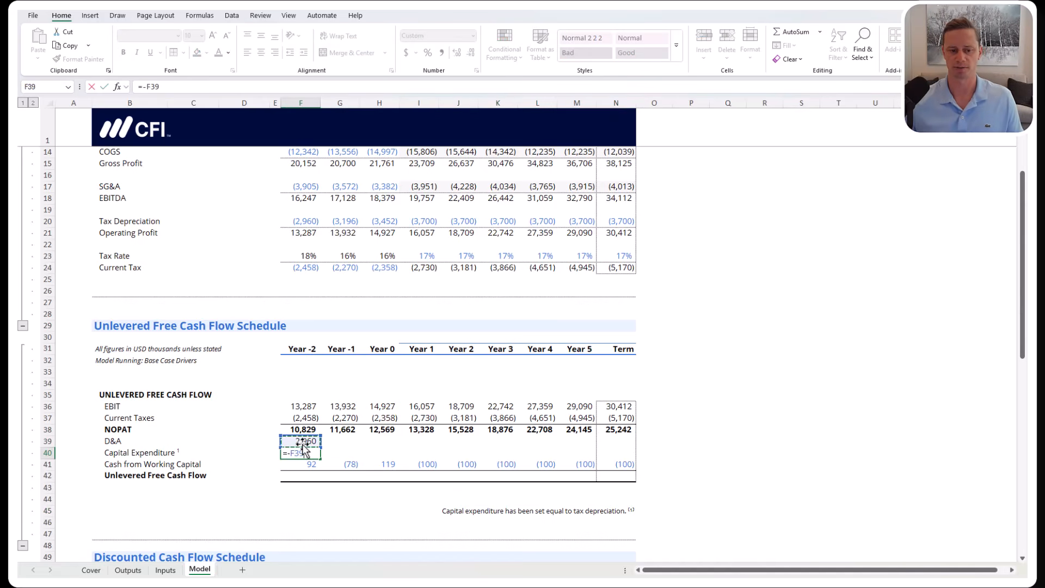
pyautogui.hotkey('ctrl', 'Return')
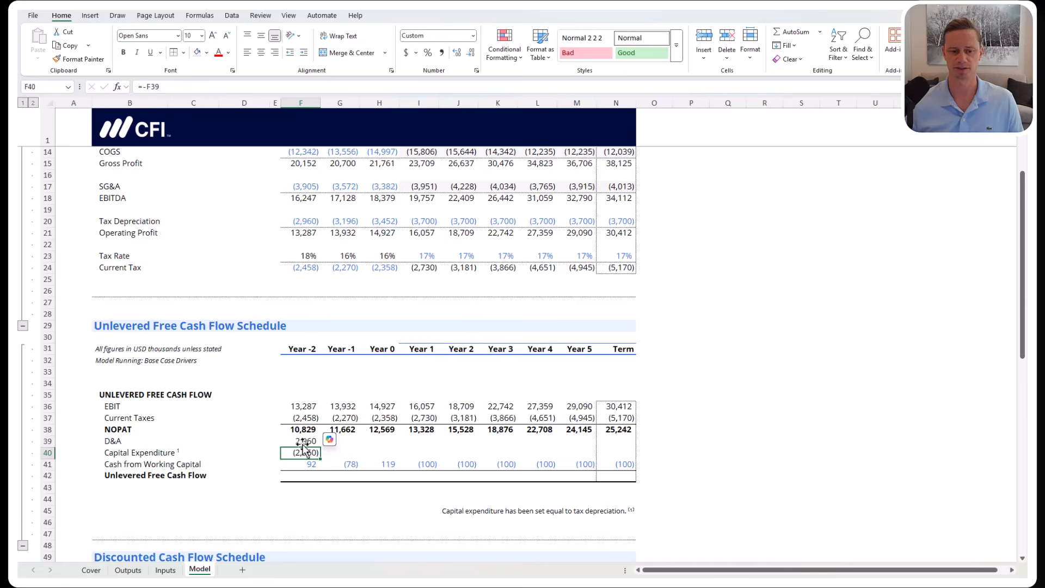
# Review the Cash from Working Capital row and total the Year -2 Unlevered Free Cash Flow in F42 with =SUM(F38:F41)
pyautogui.press('Down')
pyautogui.press('Up')
pyautogui.press('Down')
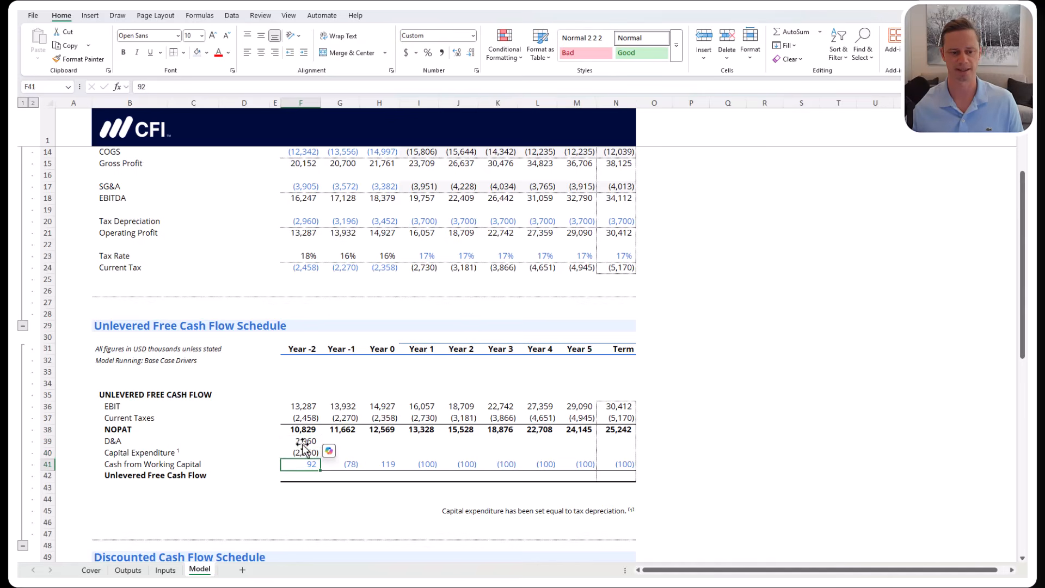
pyautogui.hotkey('ctrl', 'shift', 'Right')
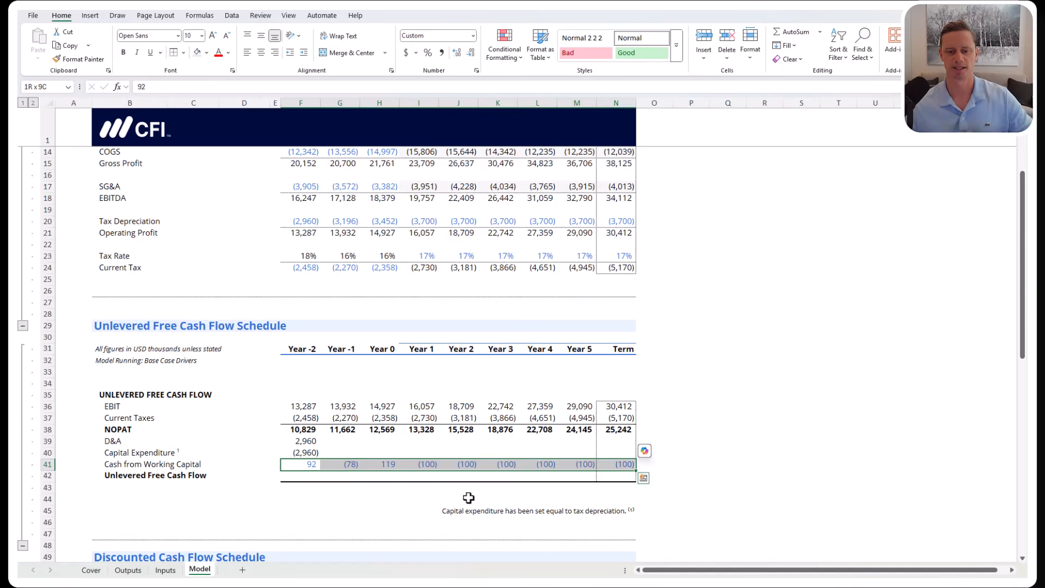
pyautogui.press('Down')
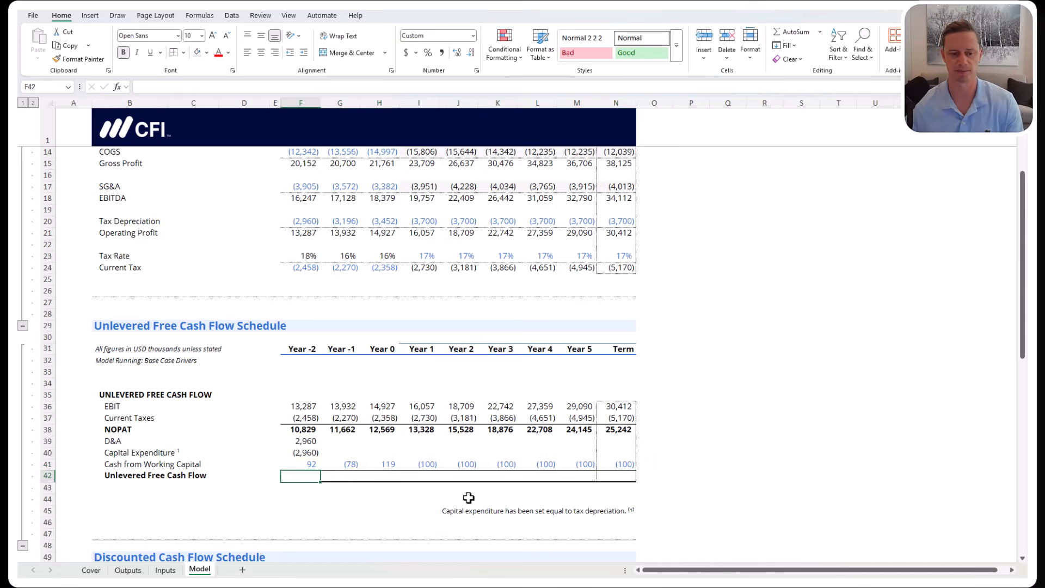
pyautogui.press('Up')
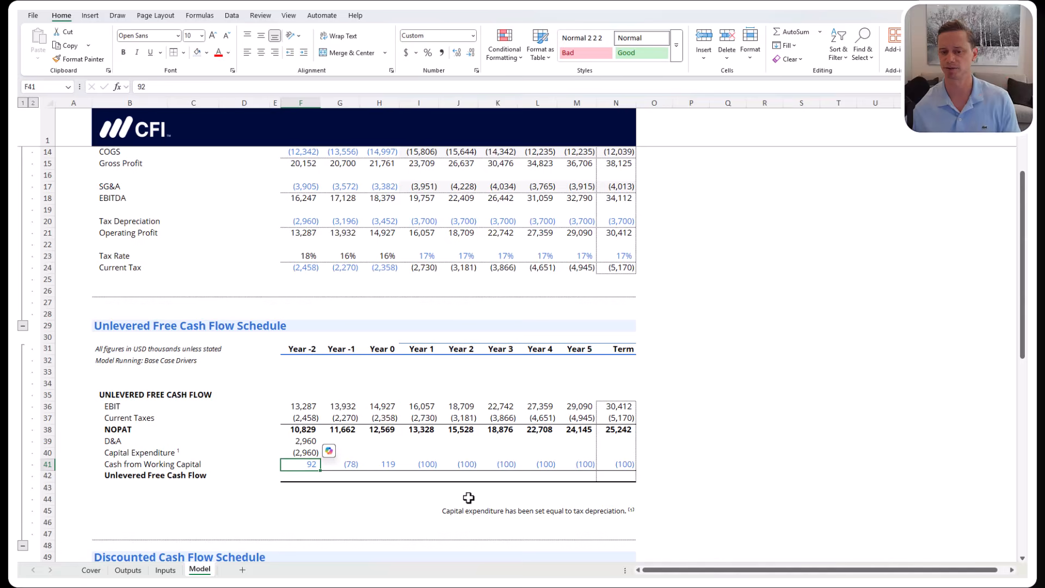
pyautogui.press('Down')
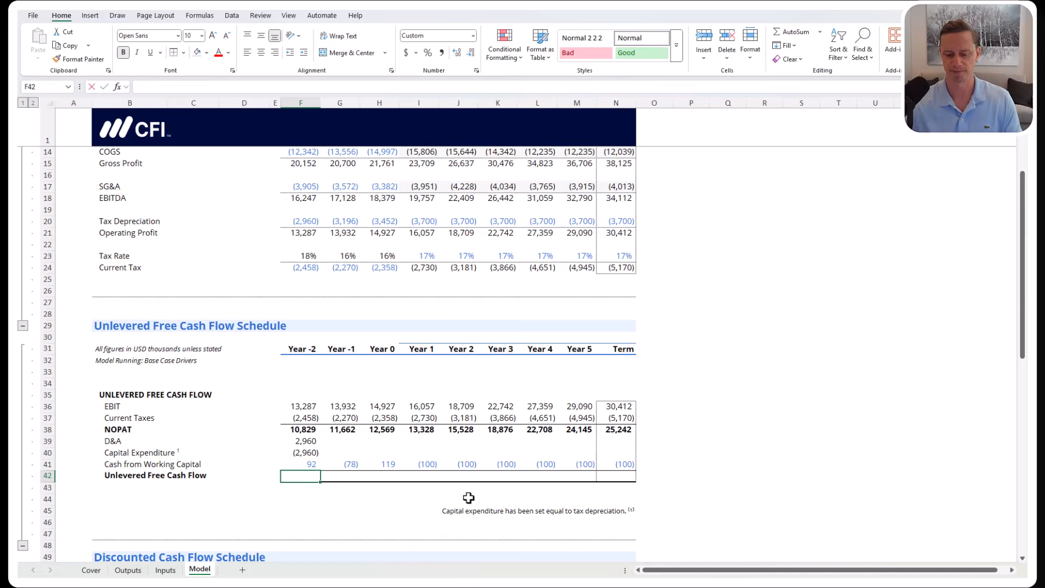
pyautogui.write('=sum(')
pyautogui.press('Up')
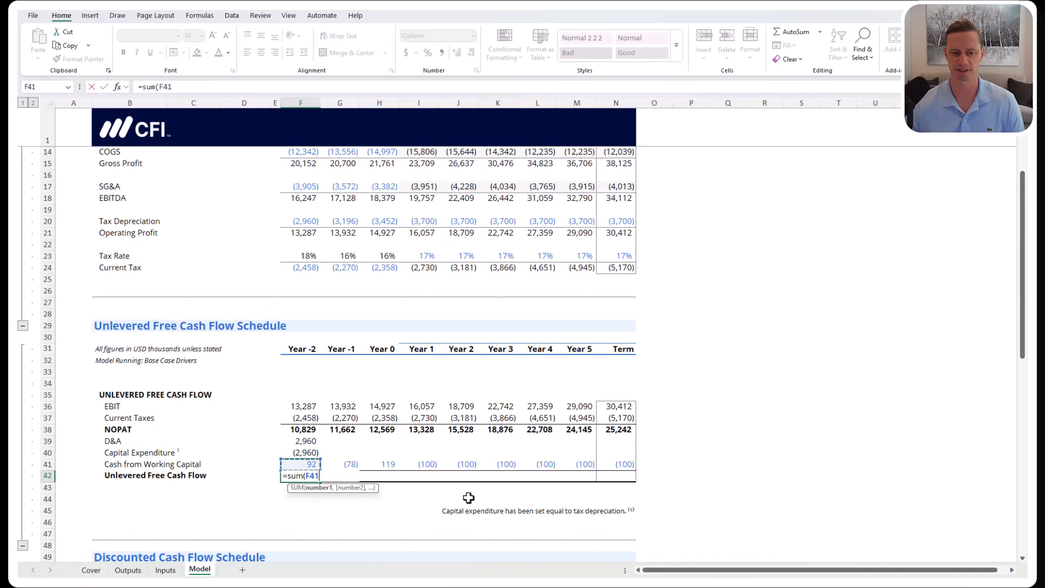
pyautogui.hotkey('shift', 'Up')
pyautogui.hotkey('shift', 'Up')
pyautogui.hotkey('shift', 'Up')
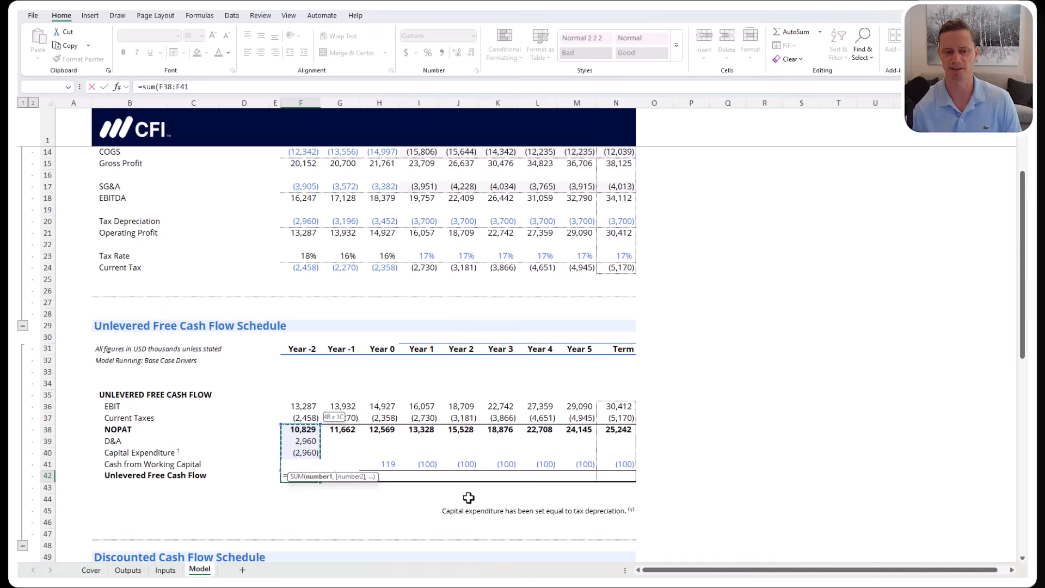
pyautogui.write(')')
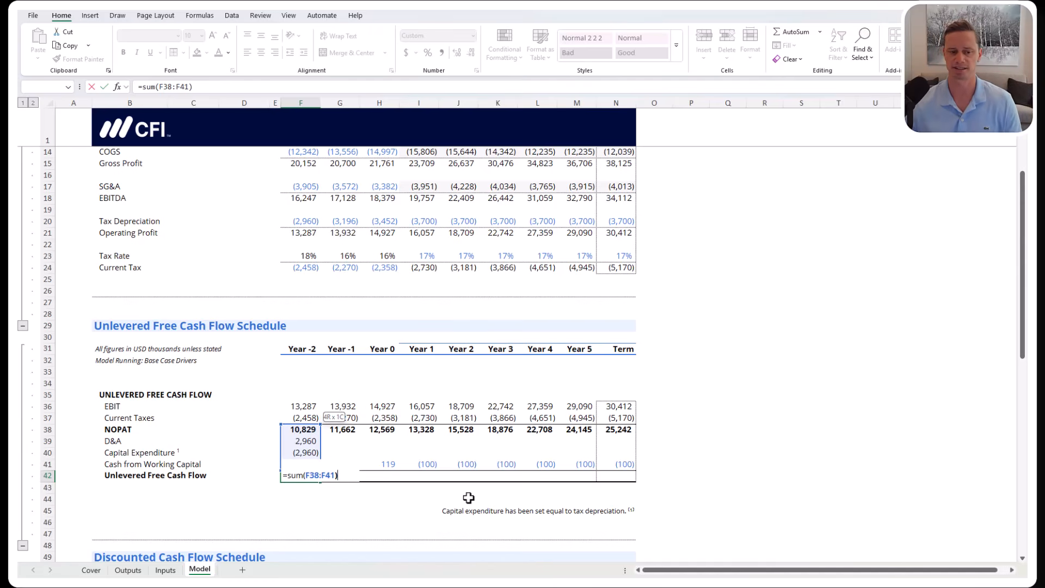
pyautogui.hotkey('ctrl', 'Return')
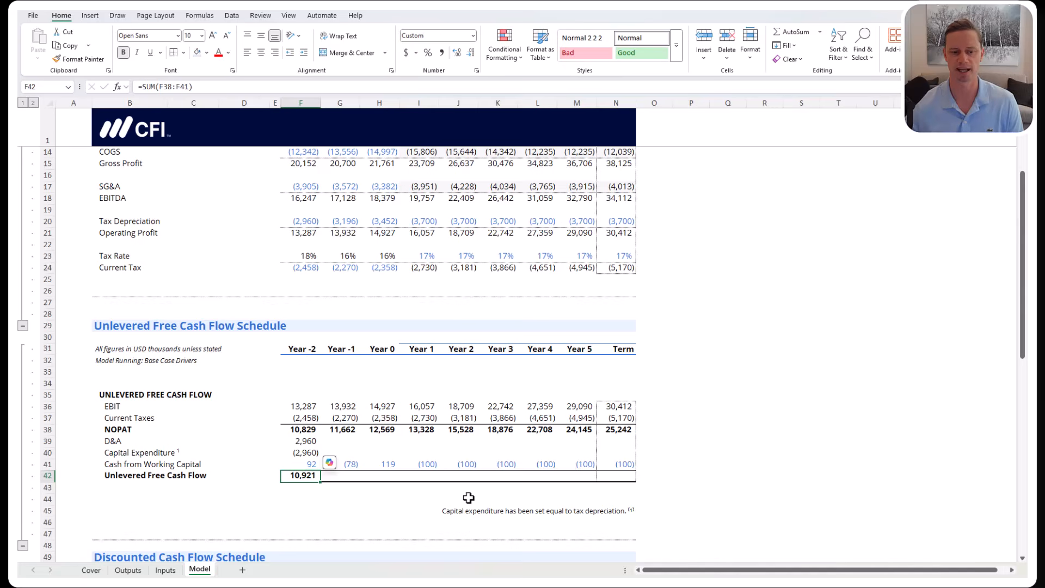
# Copy the Year -2 D&A and Capital Expenditure formulas in F39:F40 across Year -1 to Term
pyautogui.press('Up')
pyautogui.press('Up')
pyautogui.press('Up')
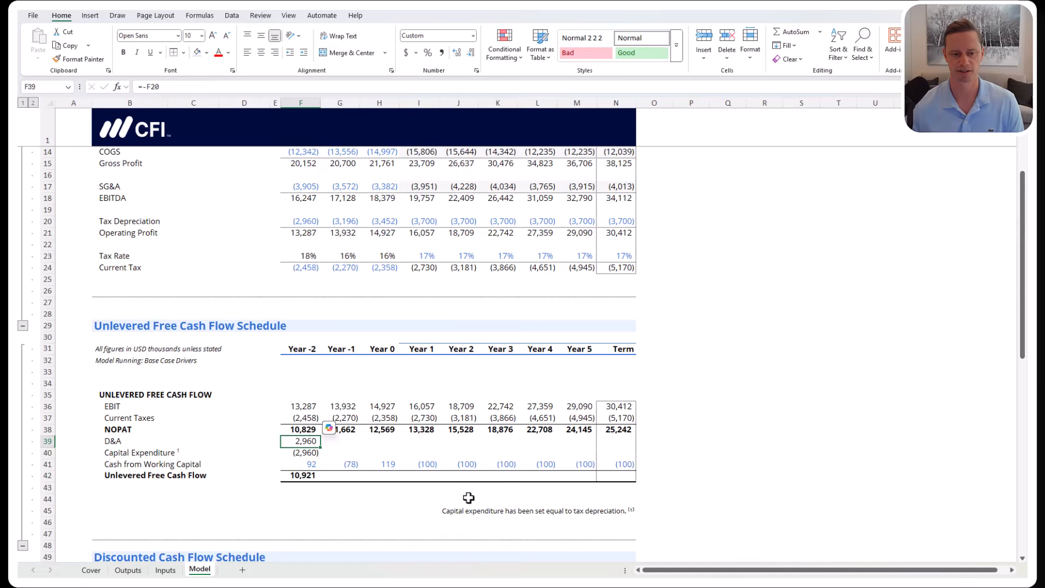
pyautogui.hotkey('shift', 'Down')
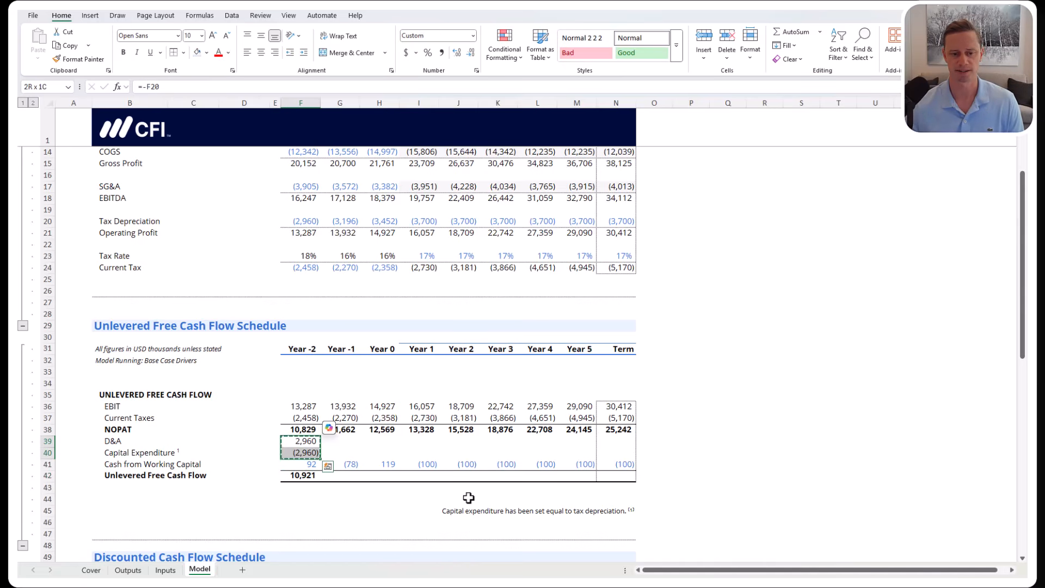
pyautogui.press('Right')
pyautogui.hotkey('shift', 'Right')
pyautogui.hotkey('shift', 'Right')
pyautogui.hotkey('shift', 'Right')
pyautogui.hotkey('shift', 'Right')
pyautogui.hotkey('shift', 'Right')
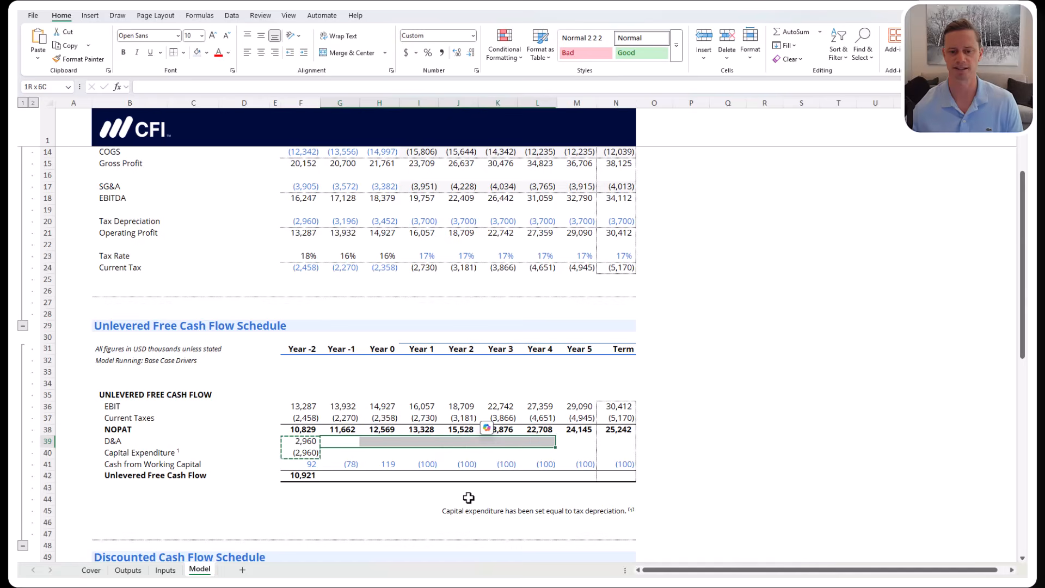
pyautogui.hotkey('shift', 'Right')
pyautogui.hotkey('shift', 'Right')
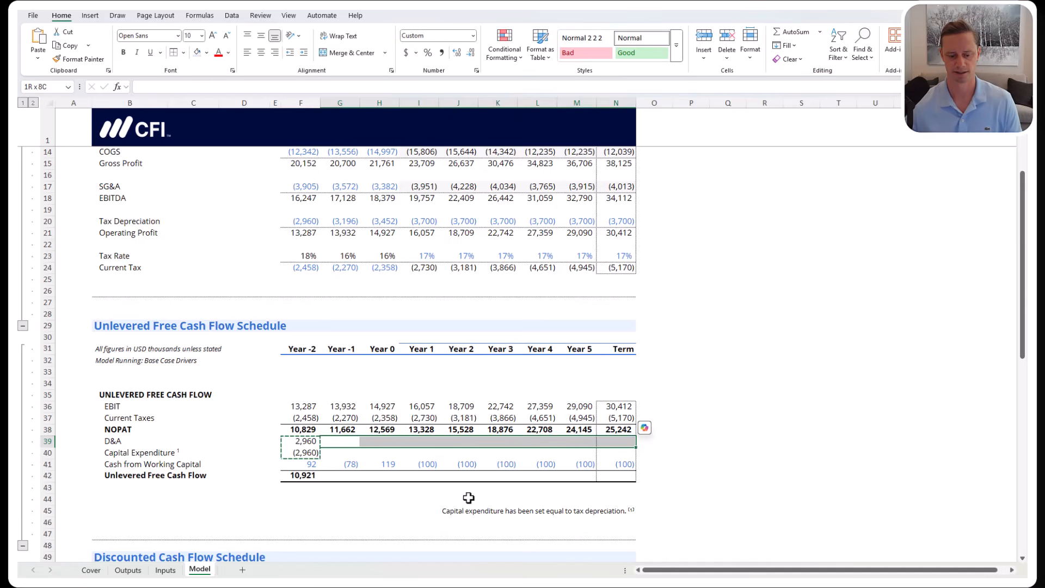
pyautogui.hotkey('ctrl', 'v')
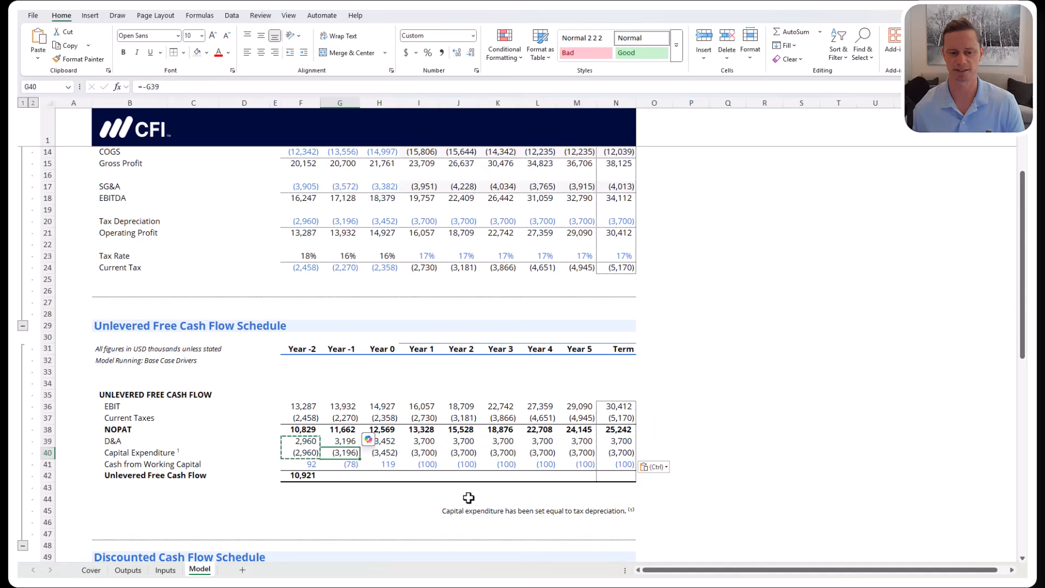
pyautogui.press('Down')
pyautogui.press('Down')
pyautogui.press('Down')
pyautogui.press('Down')
pyautogui.press('Up')
pyautogui.press('Left')
pyautogui.press('Escape')
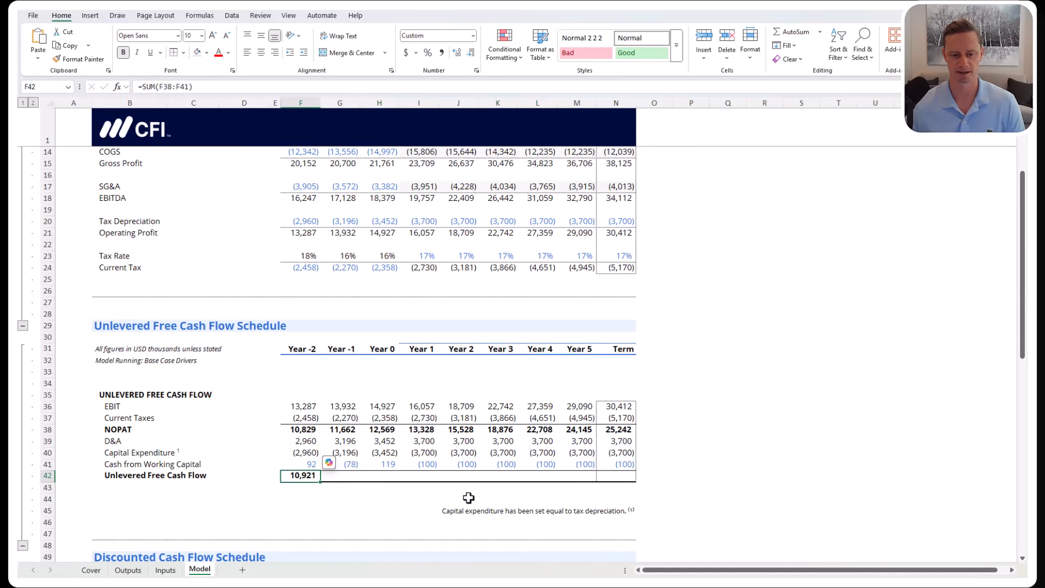
# Copy the Year -2 Unlevered Free Cash Flow formula in F42 across Year -1 to Term in G42:N42
pyautogui.press('Right')
pyautogui.hotkey('shift', 'Right')
pyautogui.hotkey('shift', 'Right')
pyautogui.hotkey('shift', 'Right')
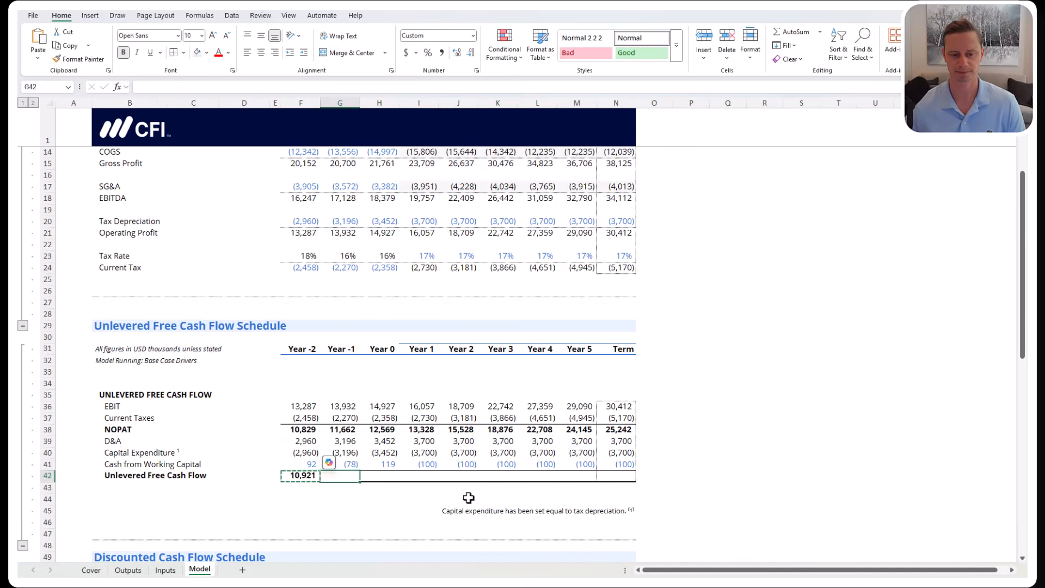
pyautogui.hotkey('shift', 'Right')
pyautogui.hotkey('shift', 'Right')
pyautogui.hotkey('shift', 'Right')
pyautogui.hotkey('shift', 'Right')
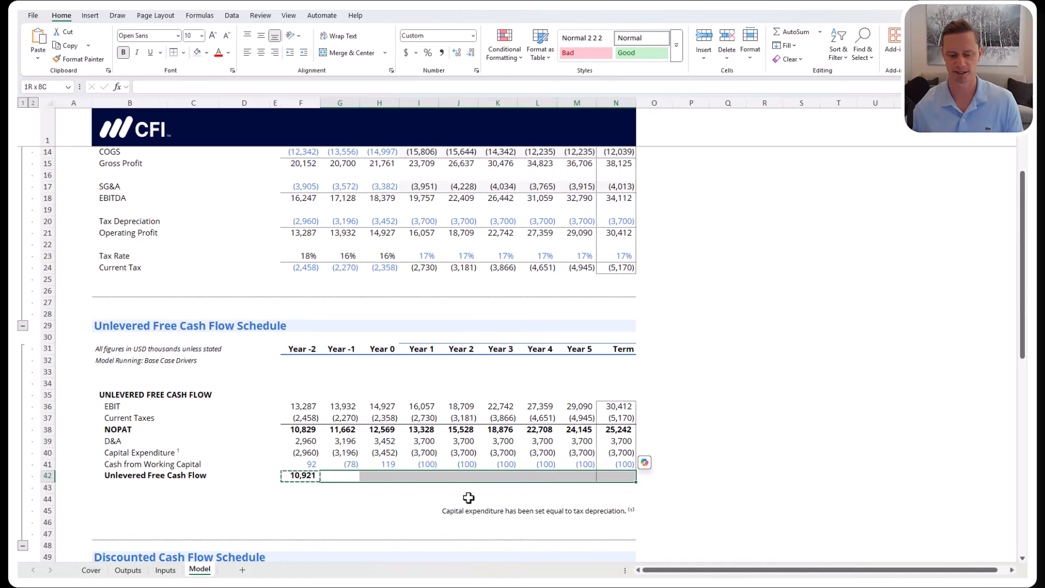
pyautogui.hotkey('ctrl', 'alt', 'v')
pyautogui.press('v')
pyautogui.press('Return')
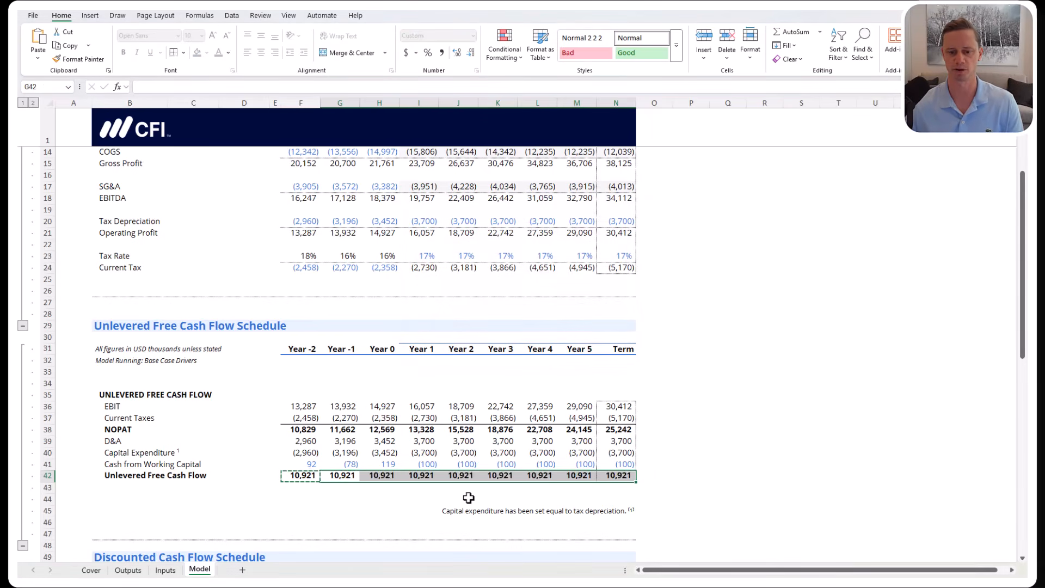
pyautogui.press('Return')
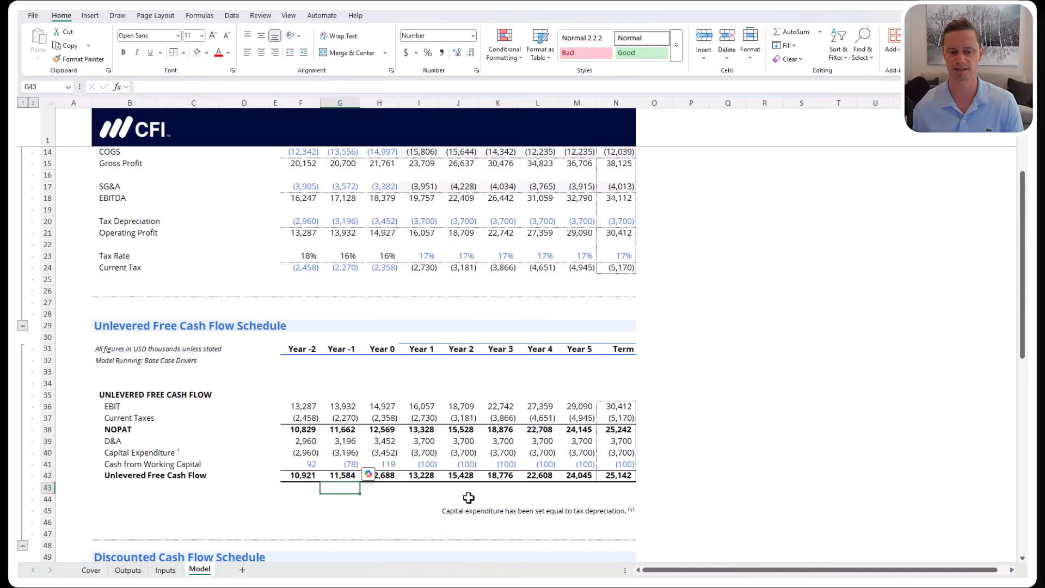
pyautogui.press('Up')
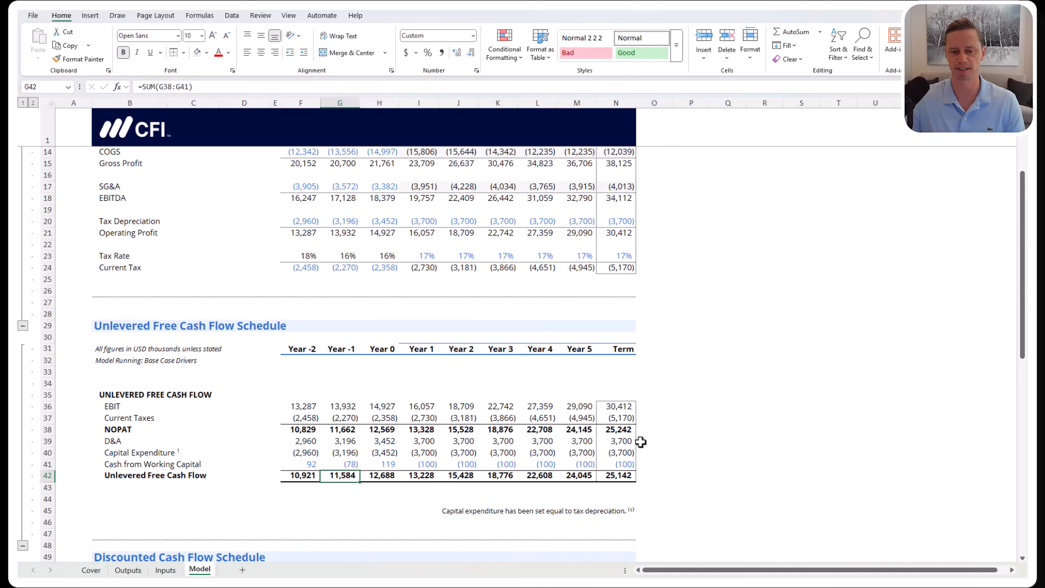
# Review the Term column and the Unlevered Free Cash Flow rows, from EBIT through NOPAT, D&A and Capital Expenditure to Cash from Working Capital
pyautogui.moveTo(624, 403); pyautogui.dragTo(616, 487)
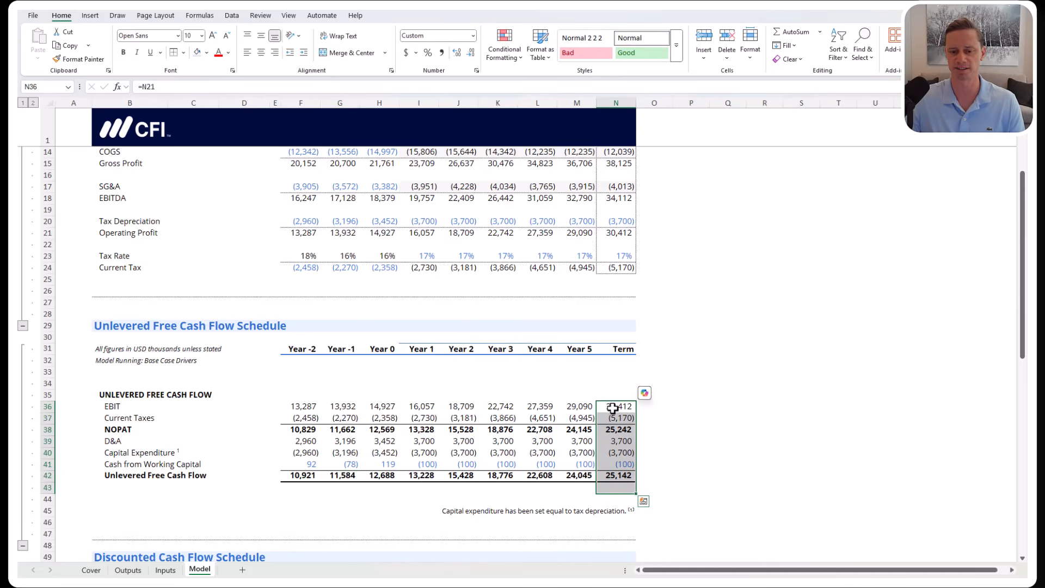
pyautogui.click(570, 508)
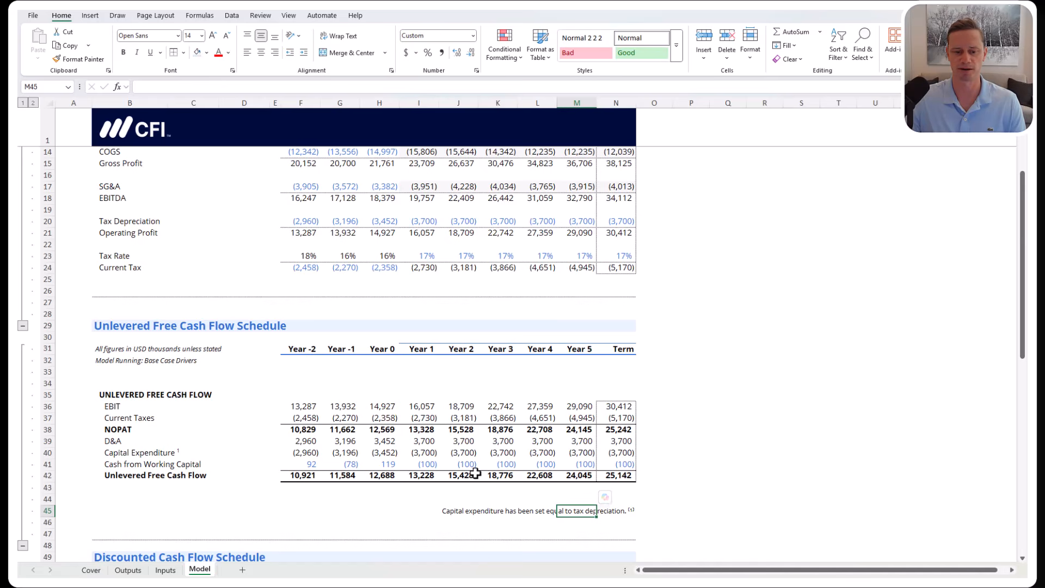
pyautogui.click(456, 497)
pyautogui.scroll(-1, 459, 496)
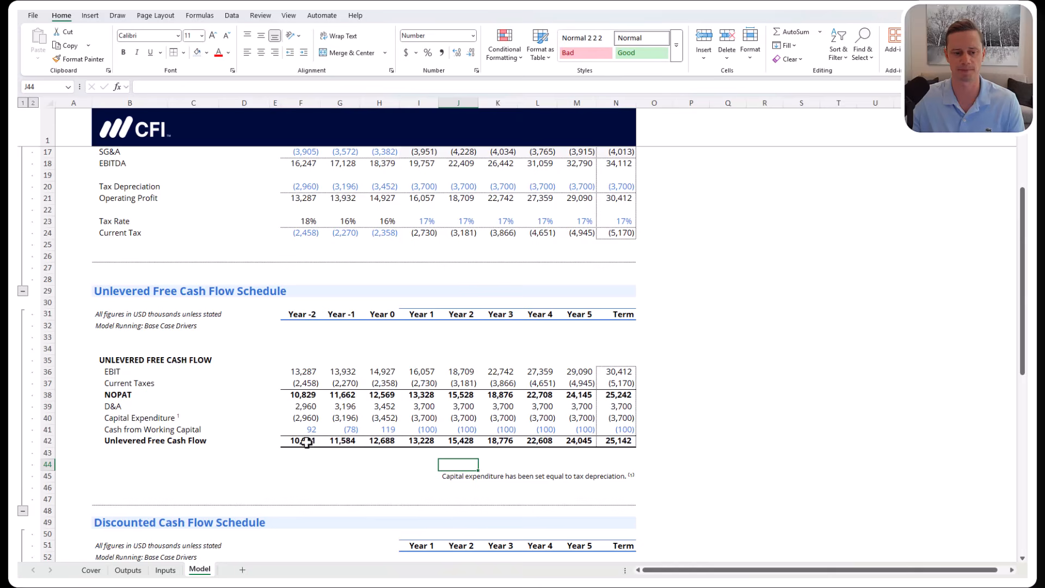
pyautogui.moveTo(306, 442); pyautogui.dragTo(620, 442)
pyautogui.hotkey('shift', 'space')
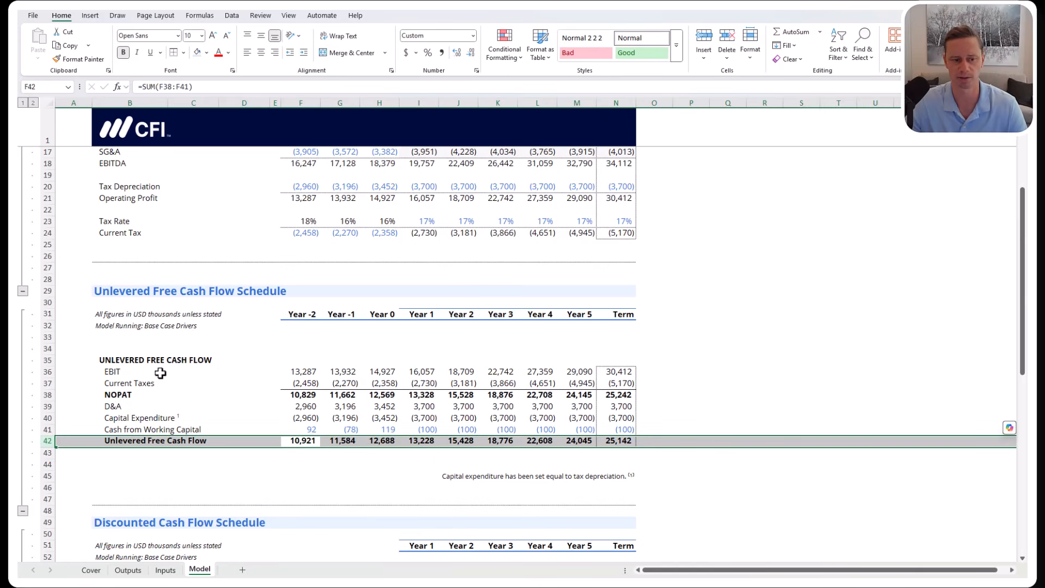
pyautogui.click(107, 372)
pyautogui.hotkey('shift', 'space')
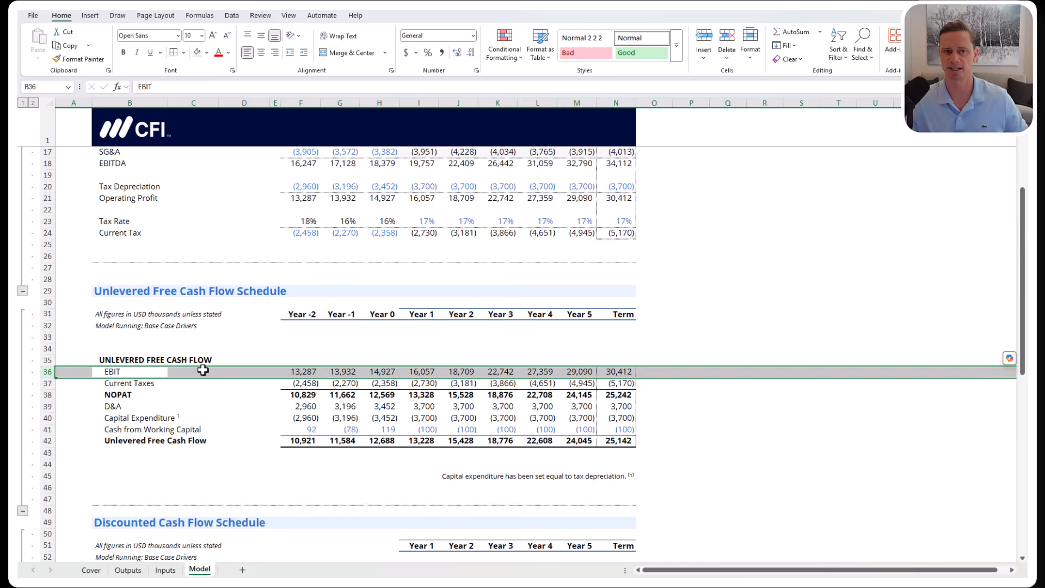
pyautogui.click(149, 384)
pyautogui.click(123, 395)
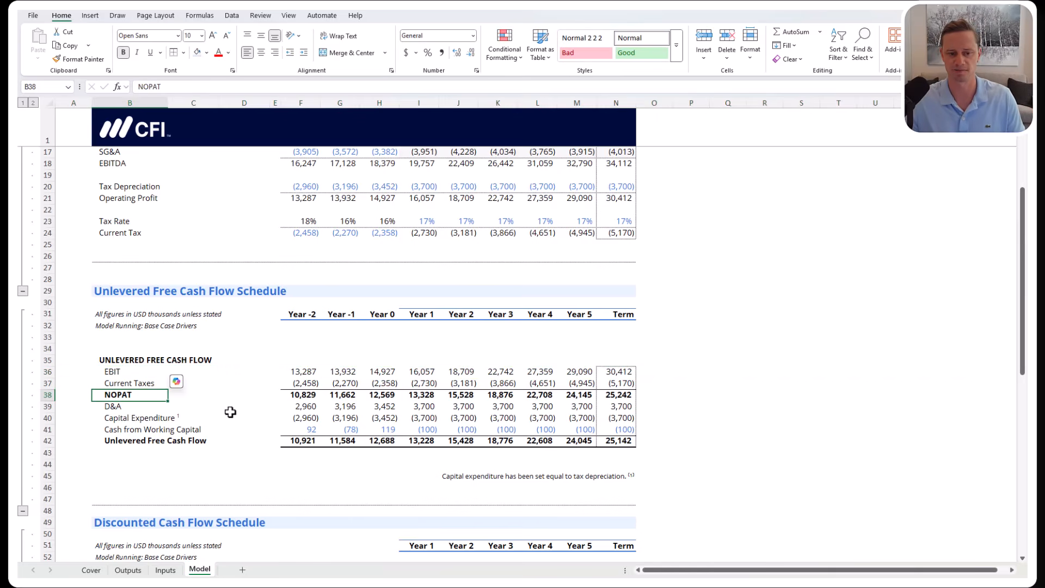
pyautogui.hotkey('shift', 'space')
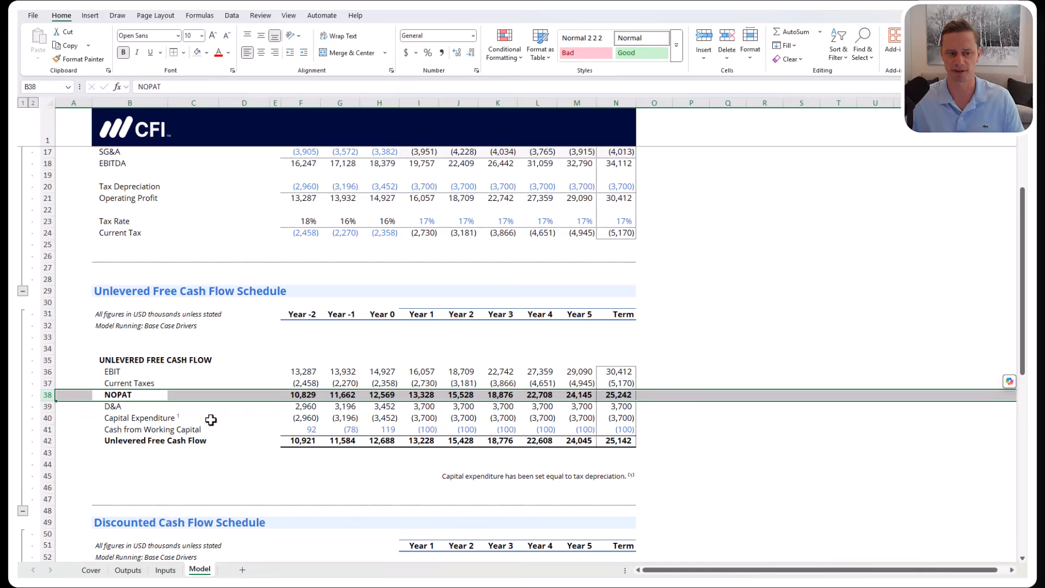
pyautogui.click(122, 407)
pyautogui.hotkey('shift', 'space')
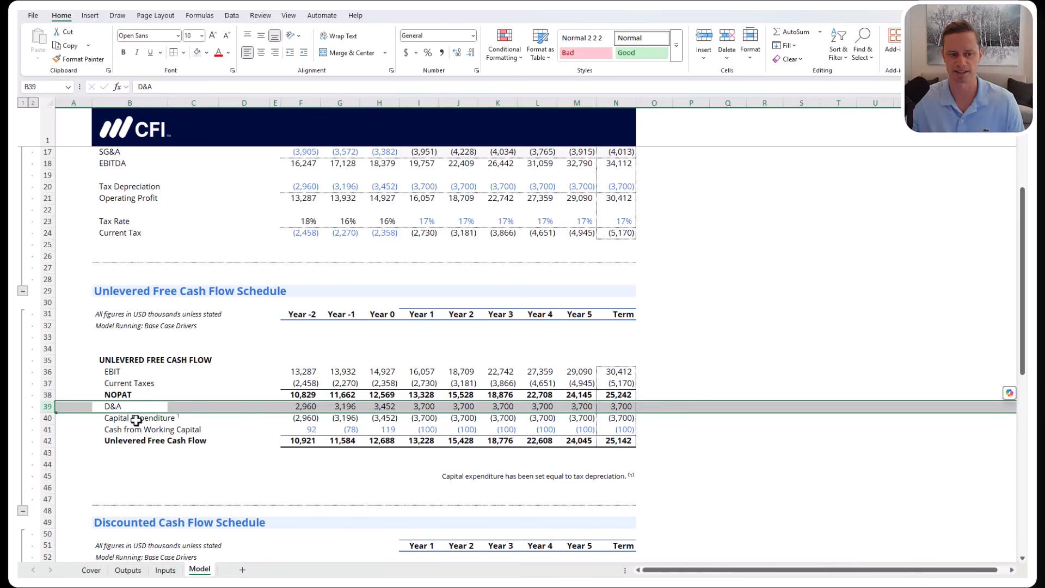
pyautogui.click(148, 419)
pyautogui.hotkey('shift', 'space')
pyautogui.click(144, 430)
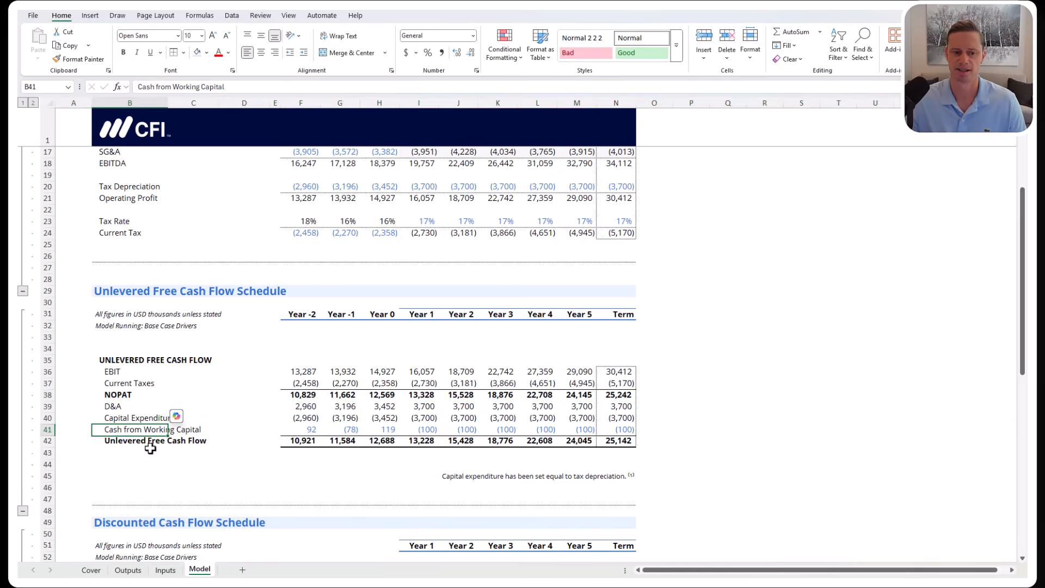
pyautogui.hotkey('shift', 'space')
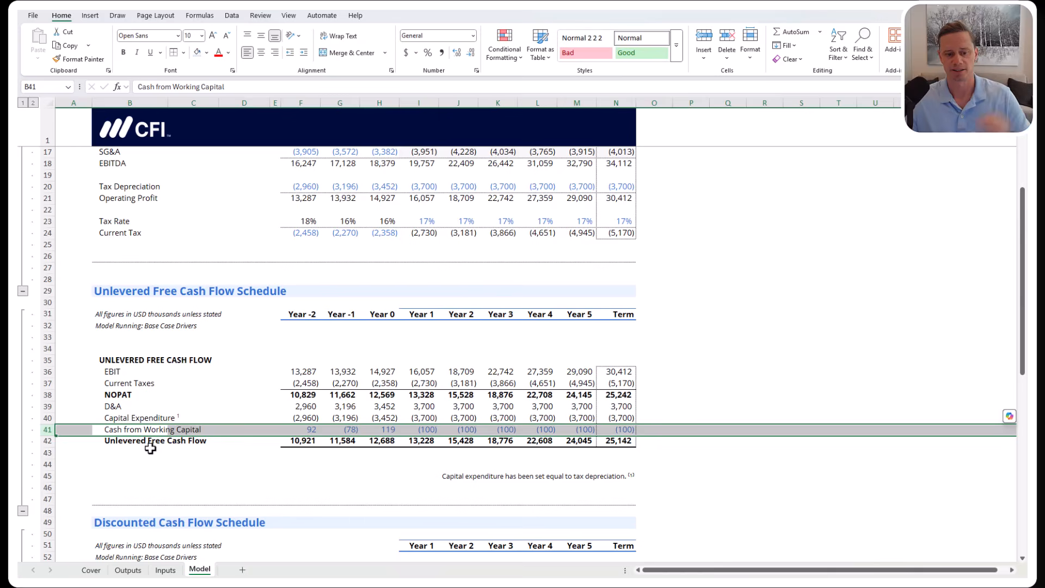
# Clear the Unlevered Free Cash Flow and EBITDA cells I54:N55 in the Discounted Cash Flow Schedule
pyautogui.scroll(-6, 157, 441)
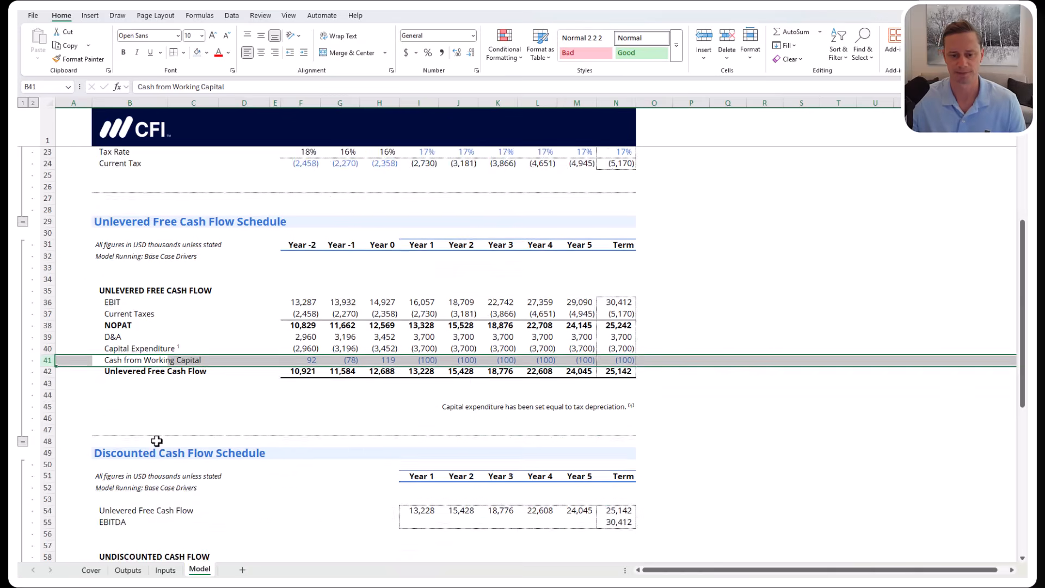
pyautogui.moveTo(427, 367); pyautogui.dragTo(614, 380)
pyautogui.press('Delete')
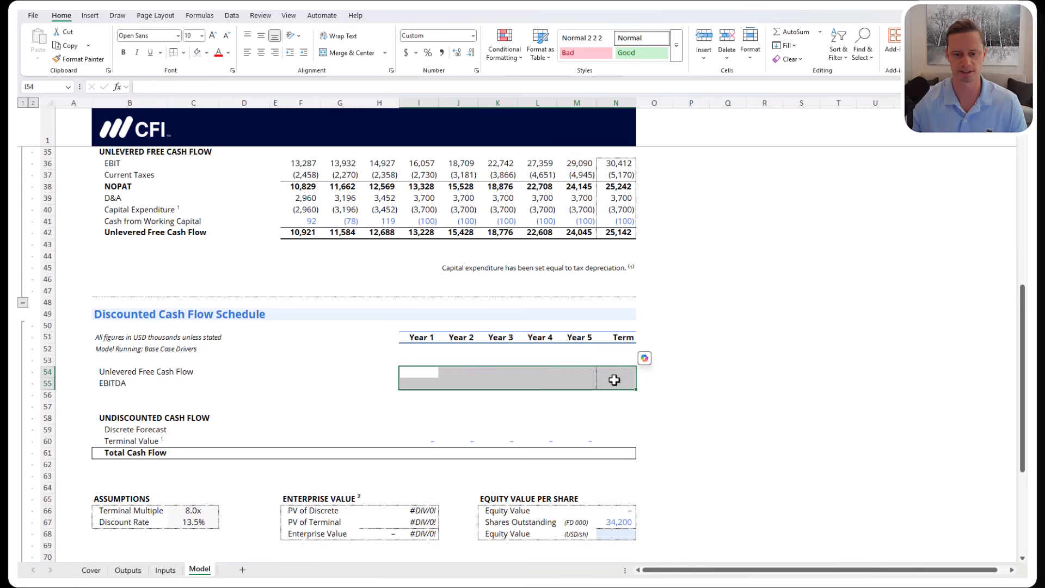
# Link the Year 1 Unlevered Free Cash Flow in I54 to the schedule above with =I42
pyautogui.write('=')
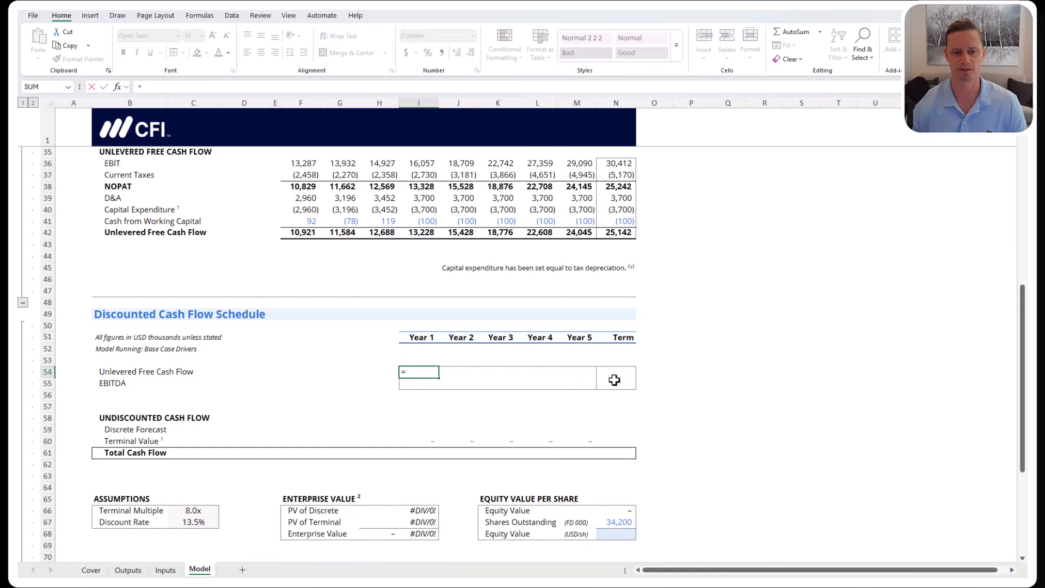
pyautogui.press('Up')
pyautogui.press('Up')
pyautogui.press('Up')
pyautogui.press('Up')
pyautogui.press('Up')
pyautogui.press('Up')
pyautogui.press('Up')
pyautogui.press('Up')
pyautogui.press('Up')
pyautogui.press('Up')
pyautogui.press('Up')
pyautogui.press('Up')
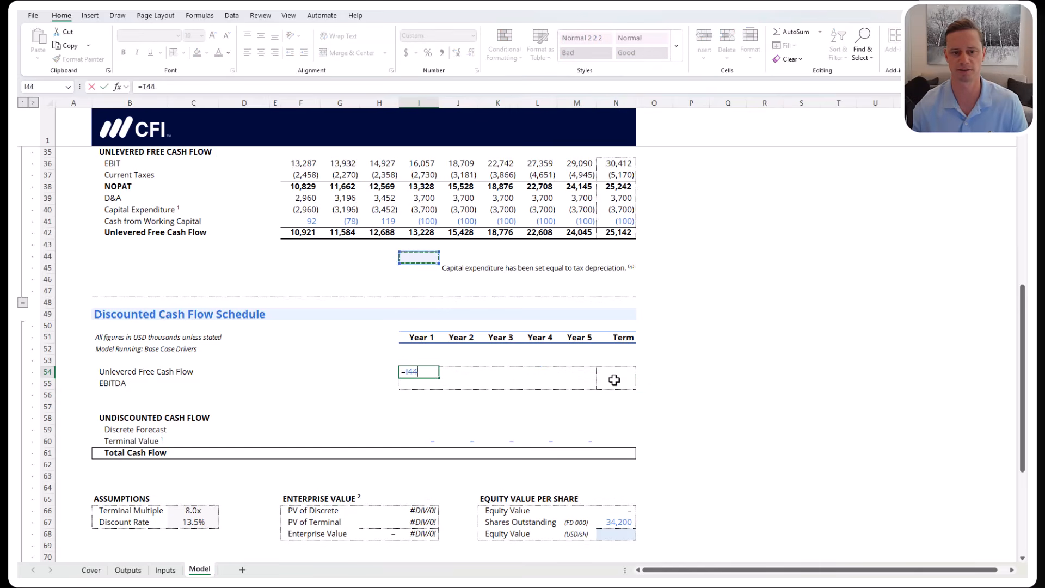
pyautogui.hotkey('ctrl', 'Return')
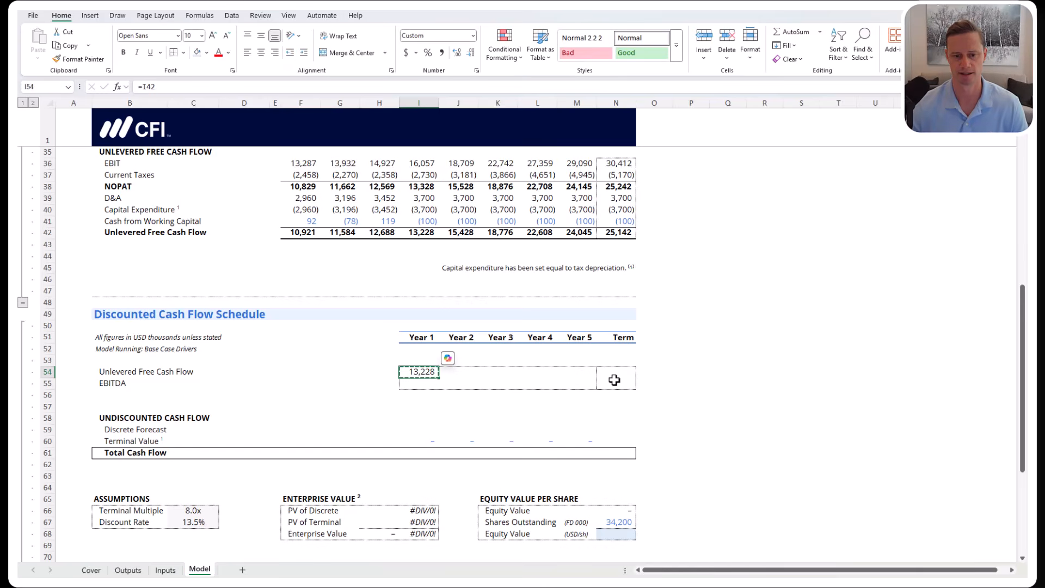
# Copy the Year 1 Unlevered Free Cash Flow formula in I54 across Year 2 to Term, pasting formulas only into J54:N54
pyautogui.press('Right')
pyautogui.hotkey('shift', 'Right')
pyautogui.hotkey('shift', 'Right')
pyautogui.hotkey('shift', 'Right')
pyautogui.hotkey('shift', 'Right')
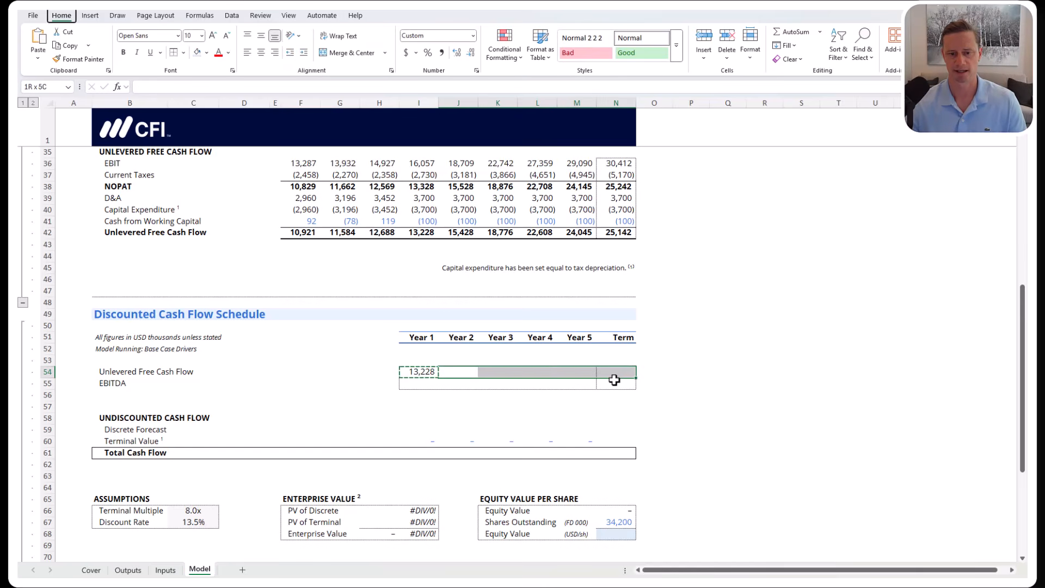
pyautogui.hotkey('ctrl', 'alt', 'v')
pyautogui.press('f')
pyautogui.press('Return')
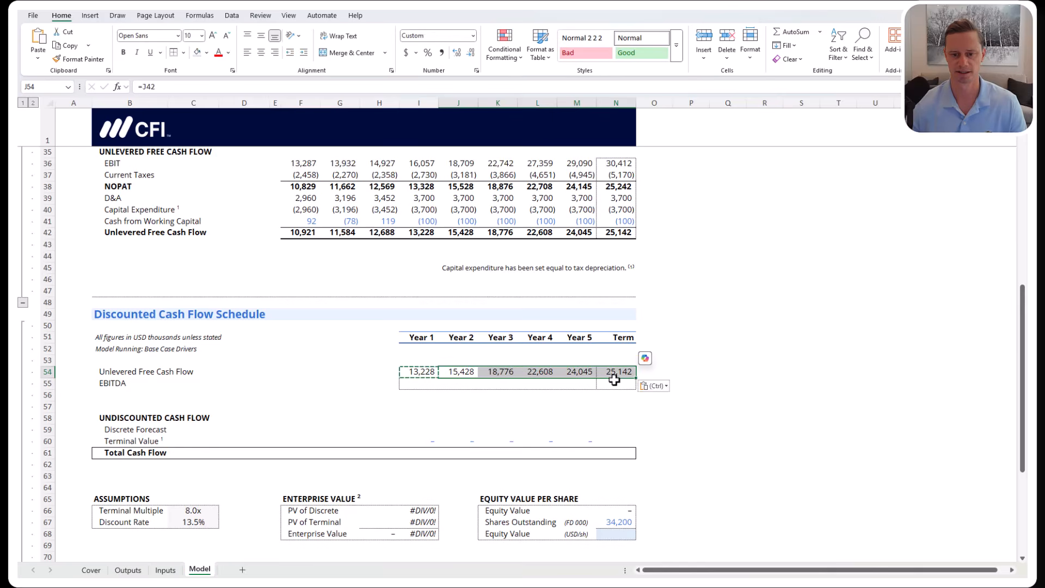
pyautogui.press('Escape')
pyautogui.press('Down')
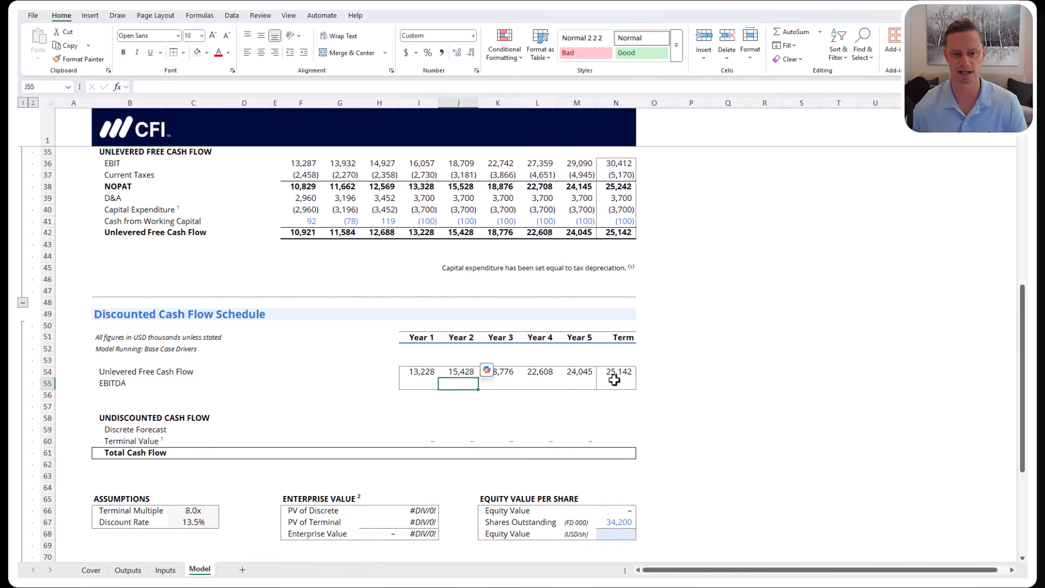
# Link the Term EBITDA in N55 to the Income Statement's Term EBITDA with =N18
pyautogui.press('Up')
pyautogui.press('Left')
pyautogui.press('Right')
pyautogui.press('Right')
pyautogui.press('Right')
pyautogui.press('Right')
pyautogui.press('Right')
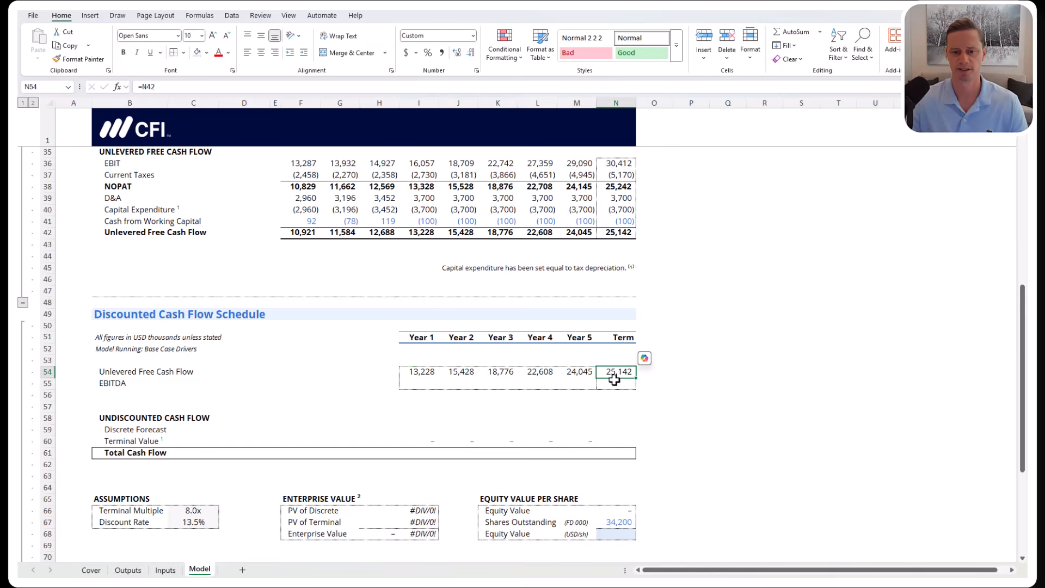
pyautogui.press('Down')
pyautogui.write('=')
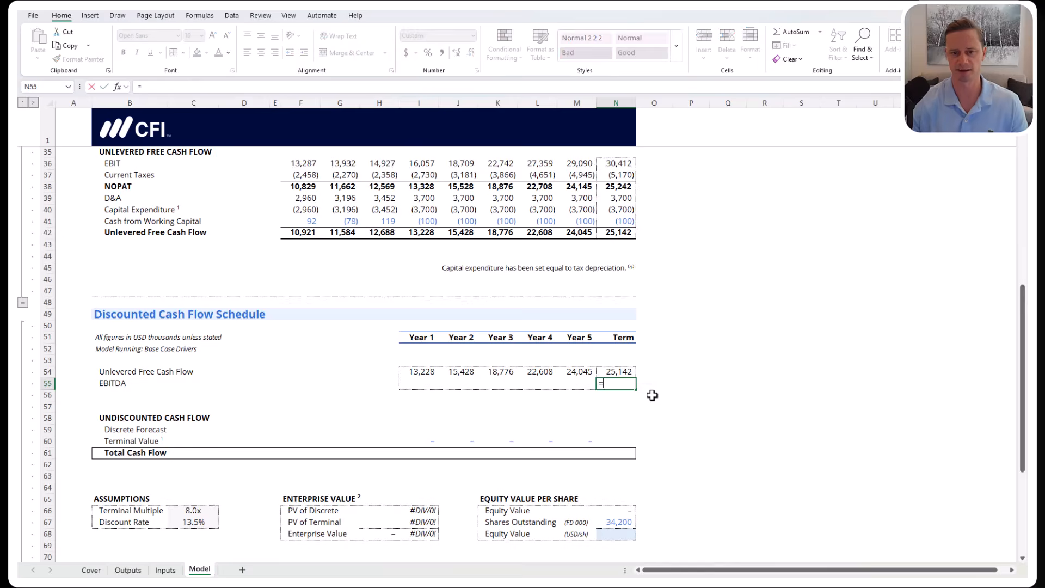
pyautogui.scroll(7, 658, 402)
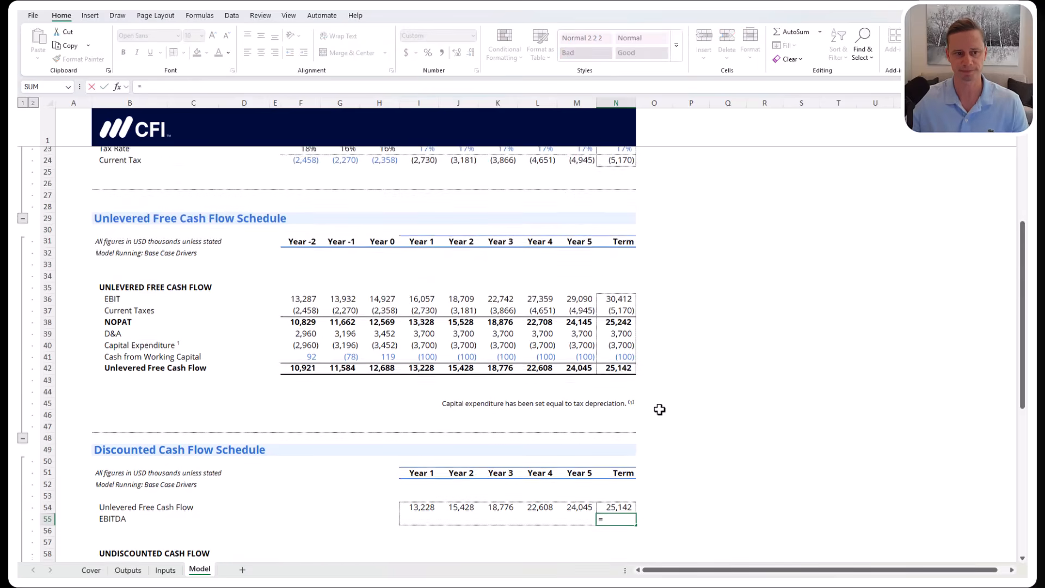
pyautogui.click(617, 200)
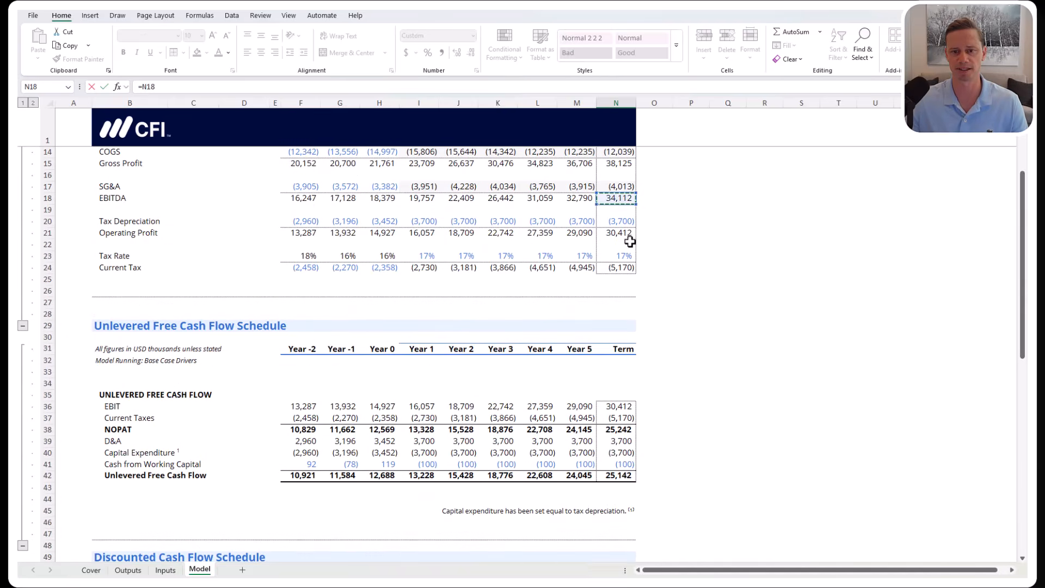
pyautogui.scroll(3, 625, 238)
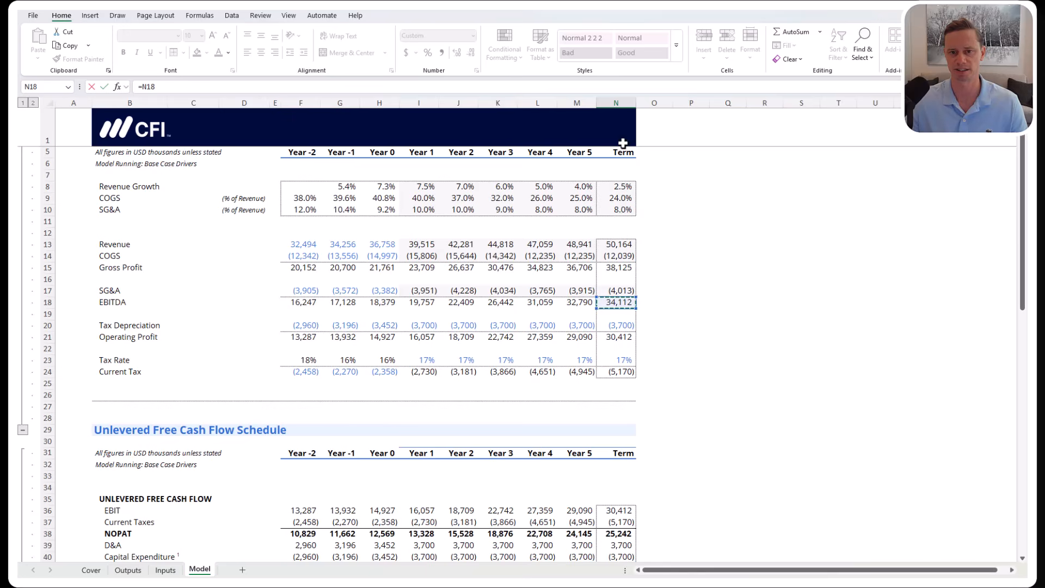
pyautogui.press('Return')
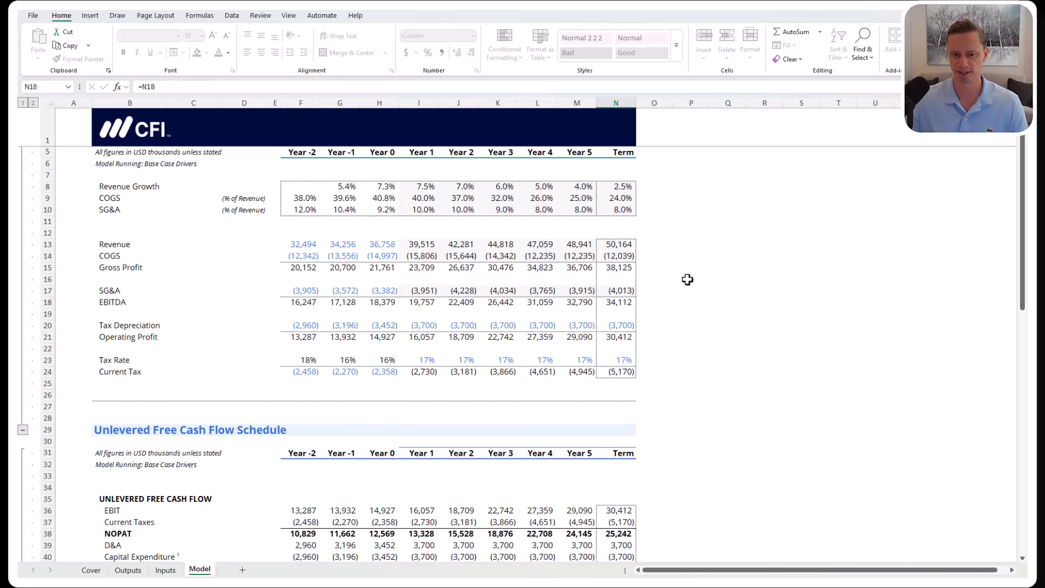
pyautogui.scroll(-10, 684, 384)
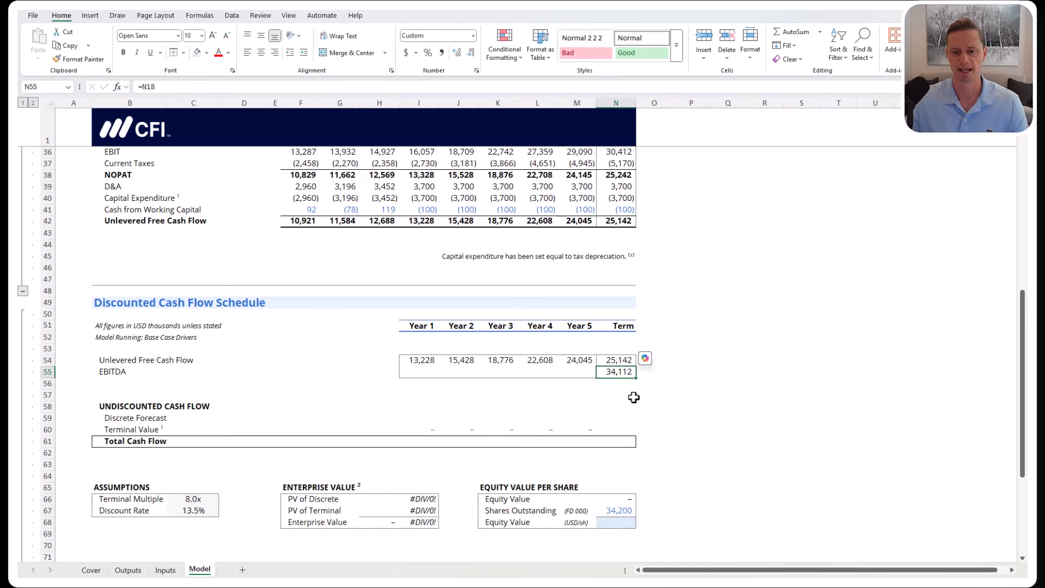
pyautogui.click(632, 397)
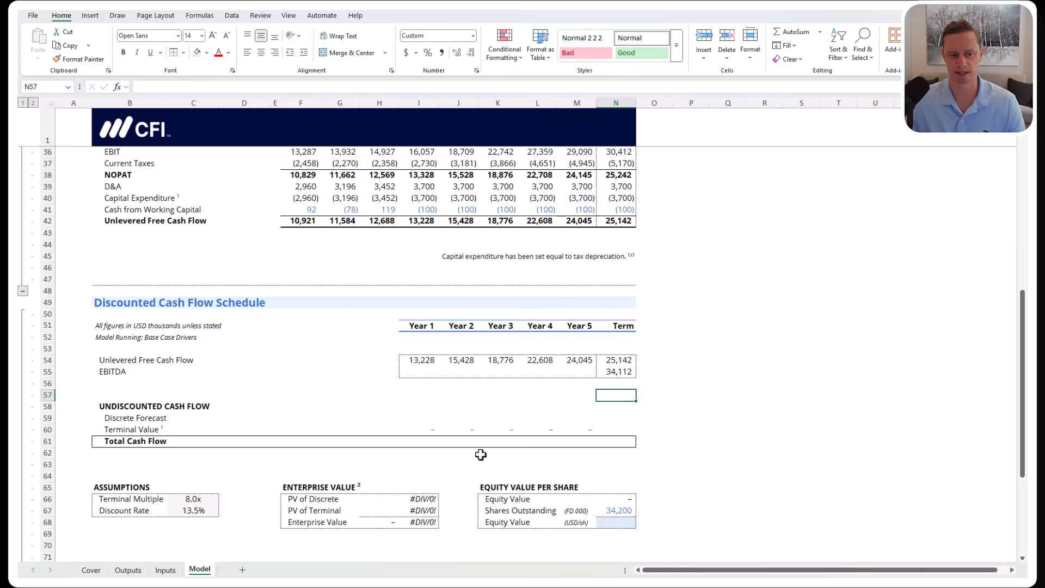
# Link the Year 1 Discrete Forecast in I59 to the Year 1 Unlevered Free Cash Flow with =I54
pyautogui.click(421, 418)
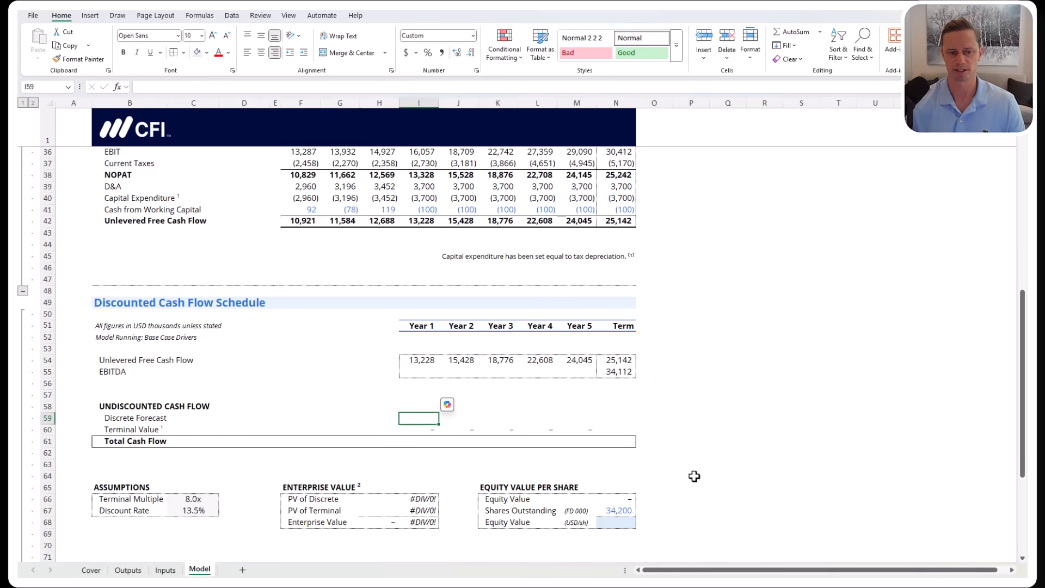
pyautogui.write('=')
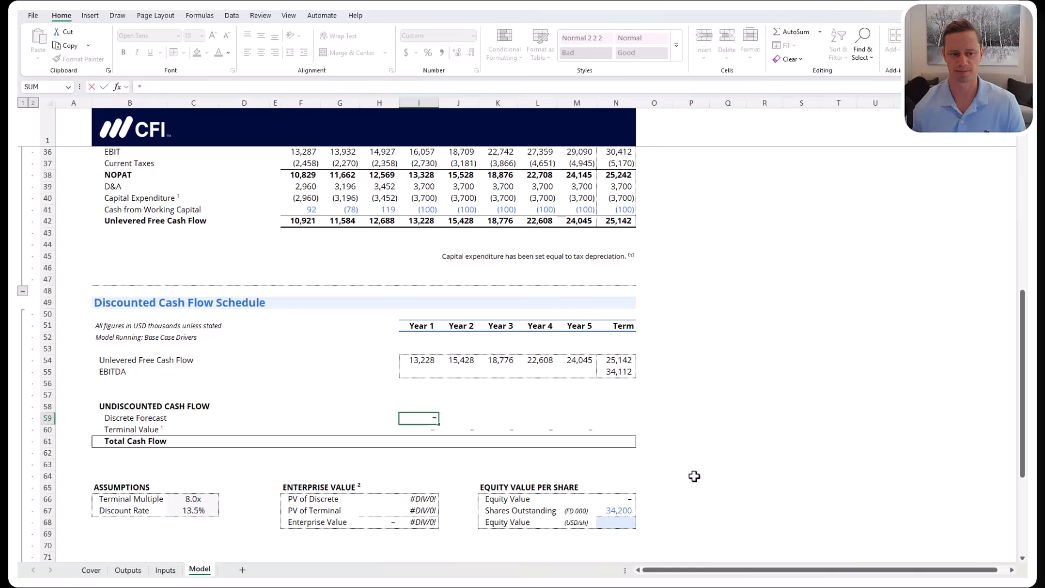
pyautogui.press('Up')
pyautogui.press('Up')
pyautogui.press('Up')
pyautogui.press('Up')
pyautogui.press('Up')
pyautogui.hotkey('ctrl', 'Return')
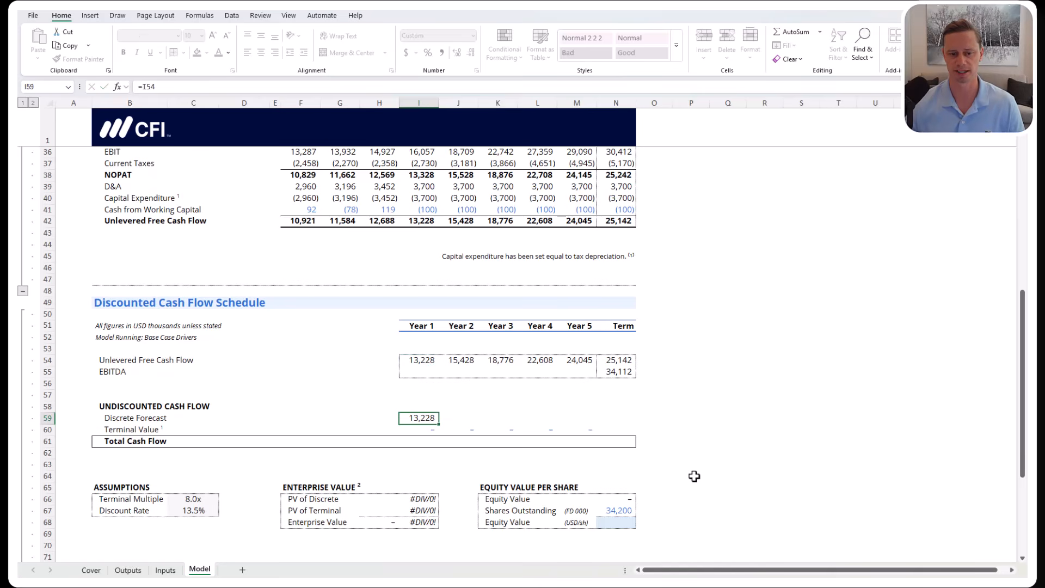
# Fill the Year 1 Discrete Forecast formula in I59 across Year 2 to Term, through N59
pyautogui.hotkey('shift', 'Right')
pyautogui.hotkey('shift', 'Right')
pyautogui.hotkey('shift', 'Right')
pyautogui.hotkey('shift', 'Right')
pyautogui.hotkey('shift', 'Right')
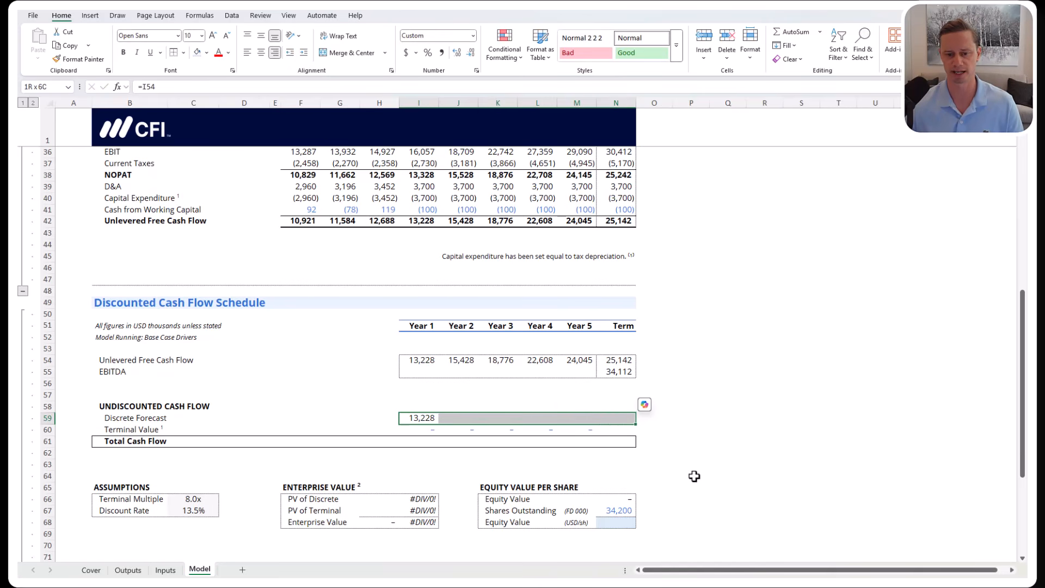
pyautogui.hotkey('ctrl', 'r')
# Review the existing Year 1 to Year 5 Terminal Value cells in I60:M60
pyautogui.press('Down')
pyautogui.press('Down')
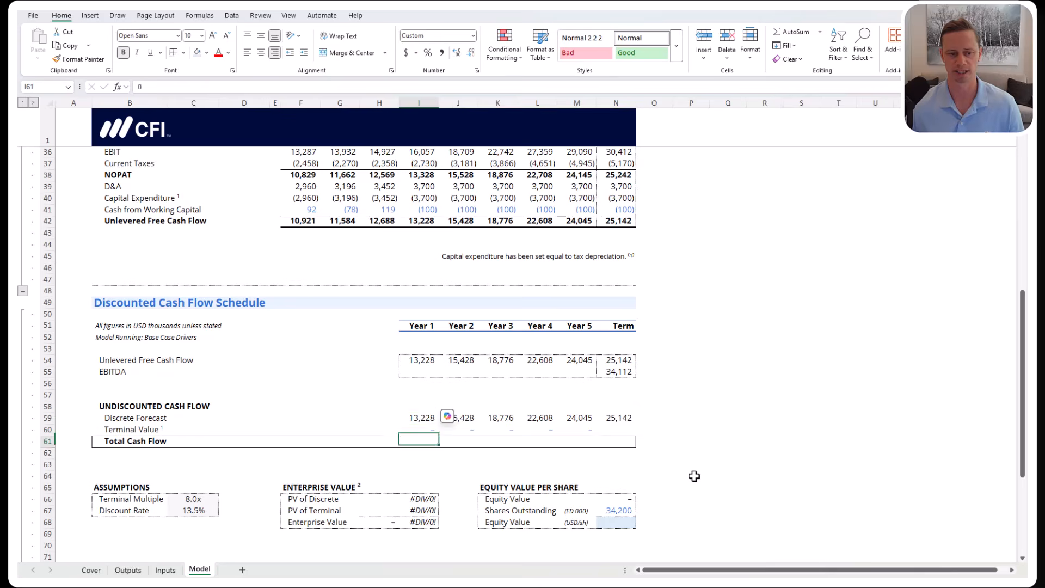
pyautogui.hotkey('shift', 'space')
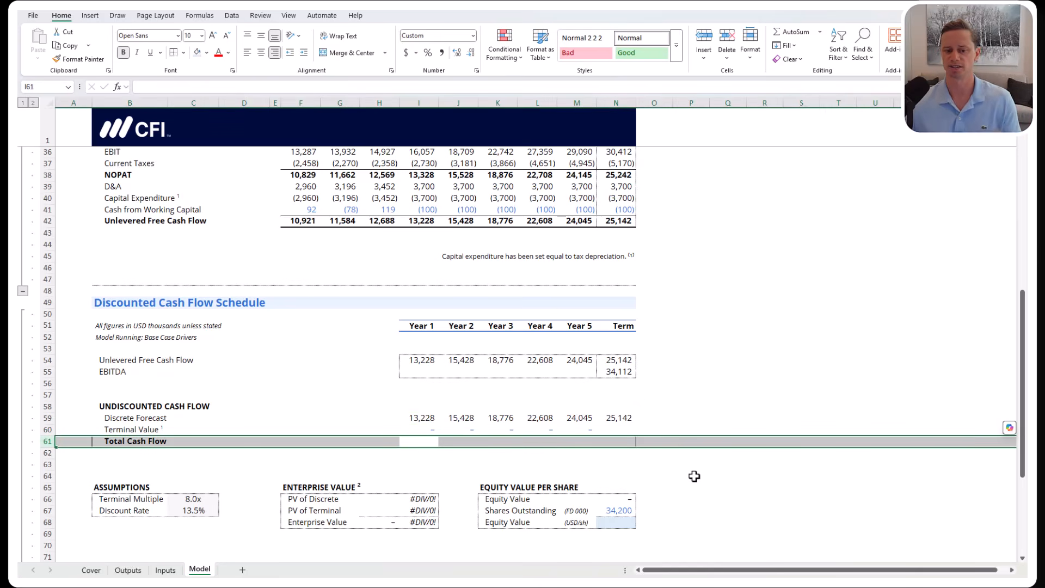
pyautogui.press('Up')
pyautogui.press('Up')
pyautogui.press('Down')
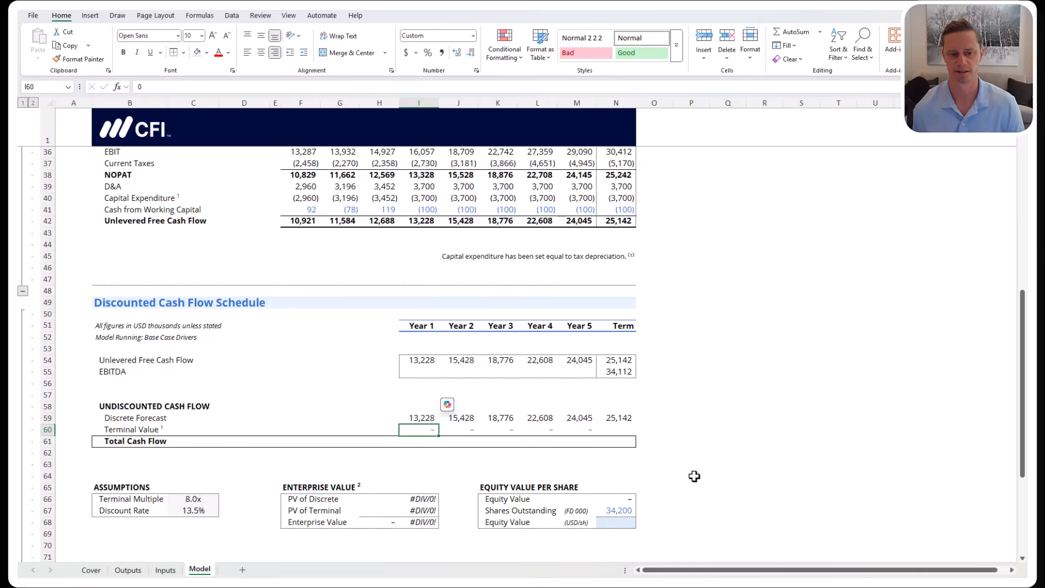
pyautogui.hotkey('shift', 'Right')
pyautogui.hotkey('shift', 'Right')
pyautogui.hotkey('shift', 'Right')
pyautogui.hotkey('shift', 'Right')
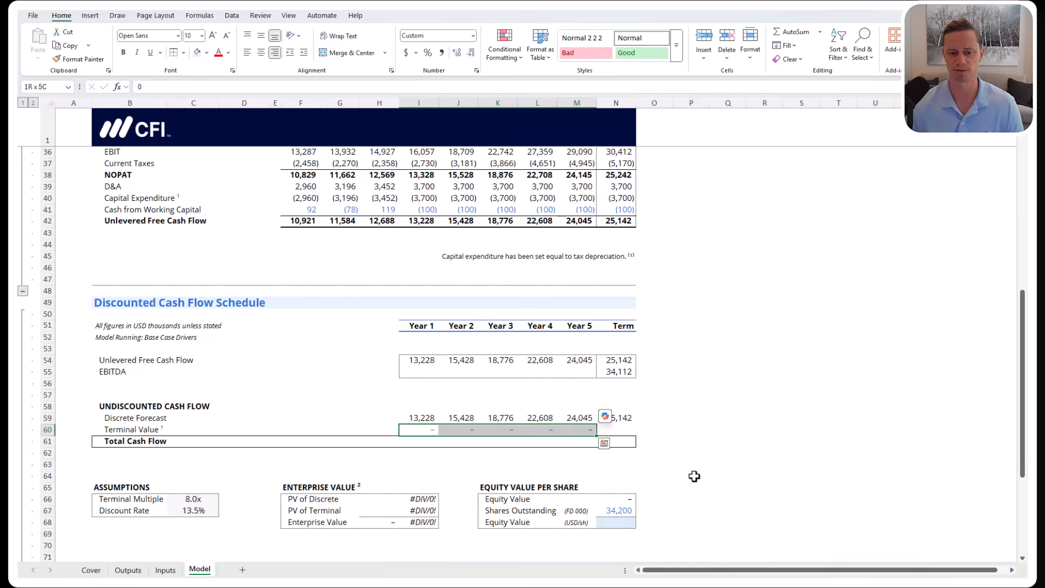
pyautogui.press('Right')
pyautogui.press('Right')
pyautogui.press('Right')
pyautogui.press('Right')
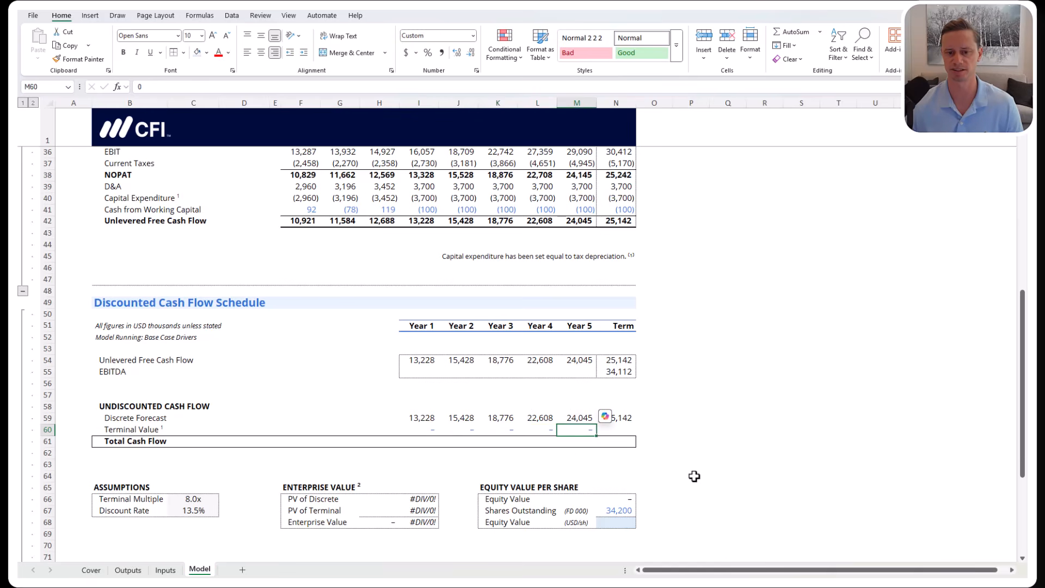
pyautogui.press('Left')
pyautogui.press('Left')
pyautogui.press('Left')
pyautogui.press('Left')
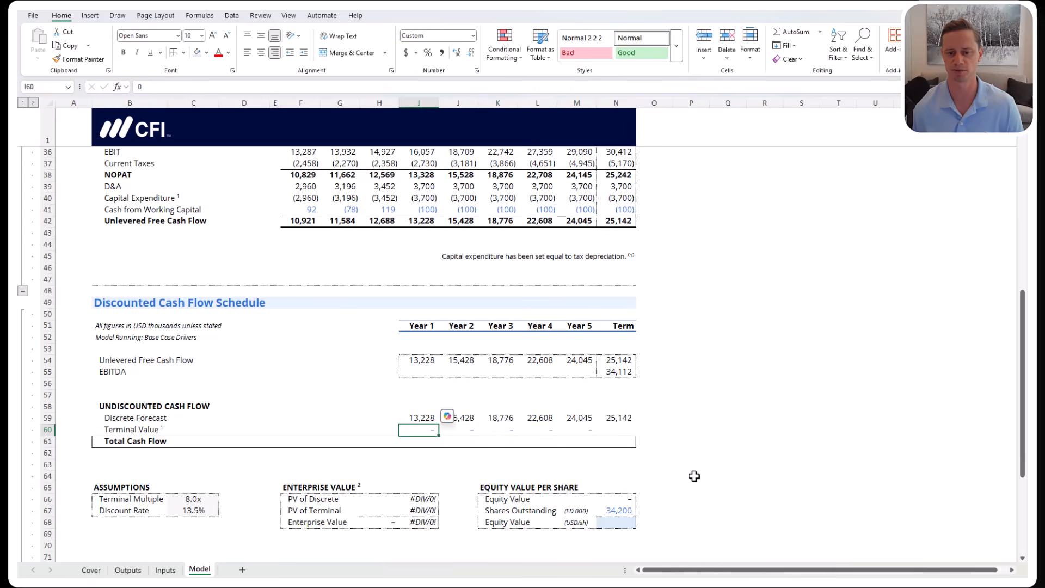
# Calculate the Term's Terminal Value in N60 as EBITDA times the Terminal Multiple with =N55*C66
pyautogui.press('Right')
pyautogui.press('Right')
pyautogui.press('Right')
pyautogui.press('Right')
pyautogui.press('Right')
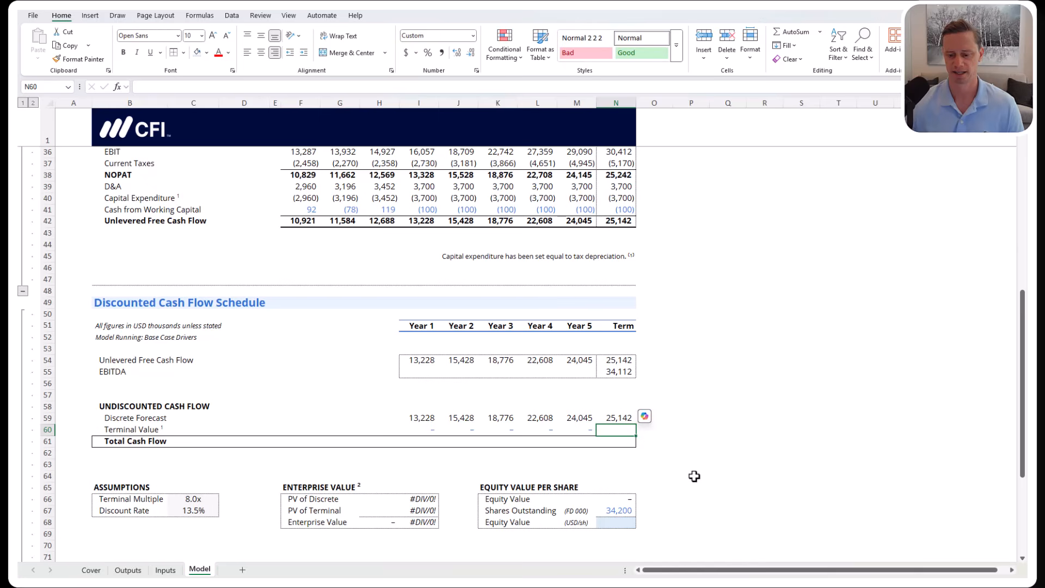
pyautogui.write('=')
pyautogui.press('Up')
pyautogui.press('Up')
pyautogui.press('Up')
pyautogui.press('Up')
pyautogui.press('Up')
pyautogui.press('Up')
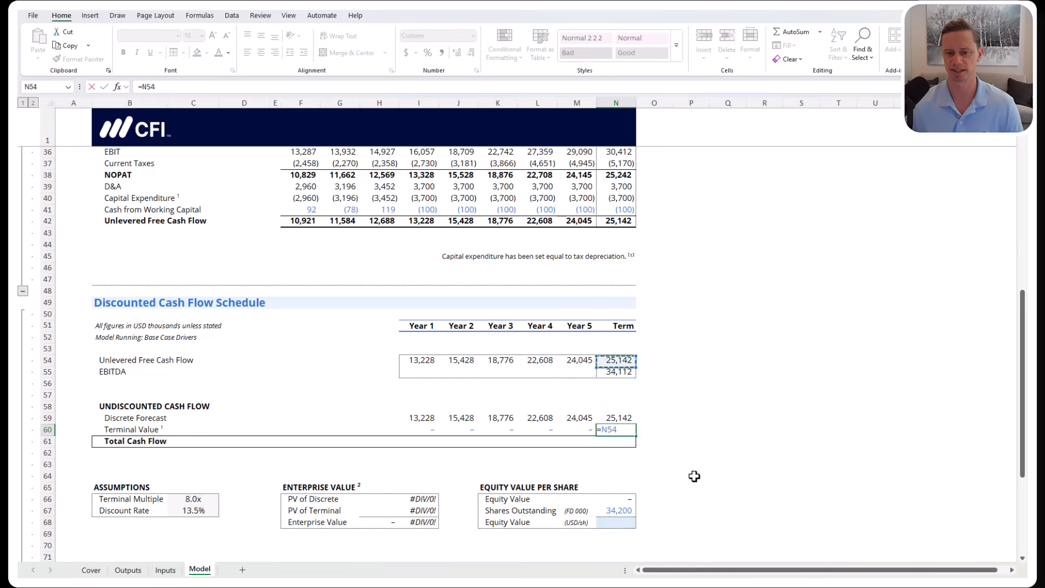
pyautogui.press('Down')
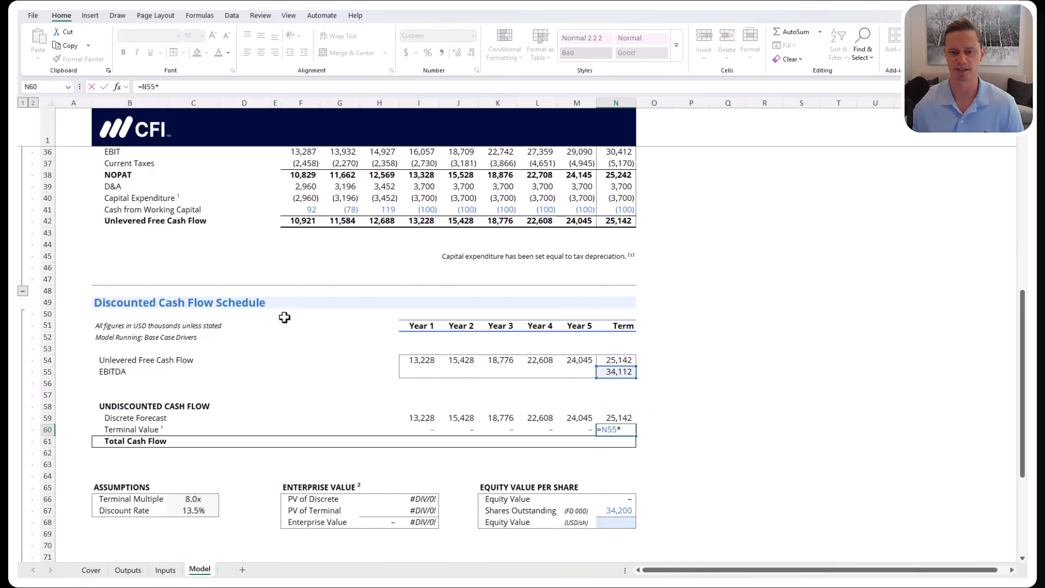
pyautogui.scroll(-2, 284, 317)
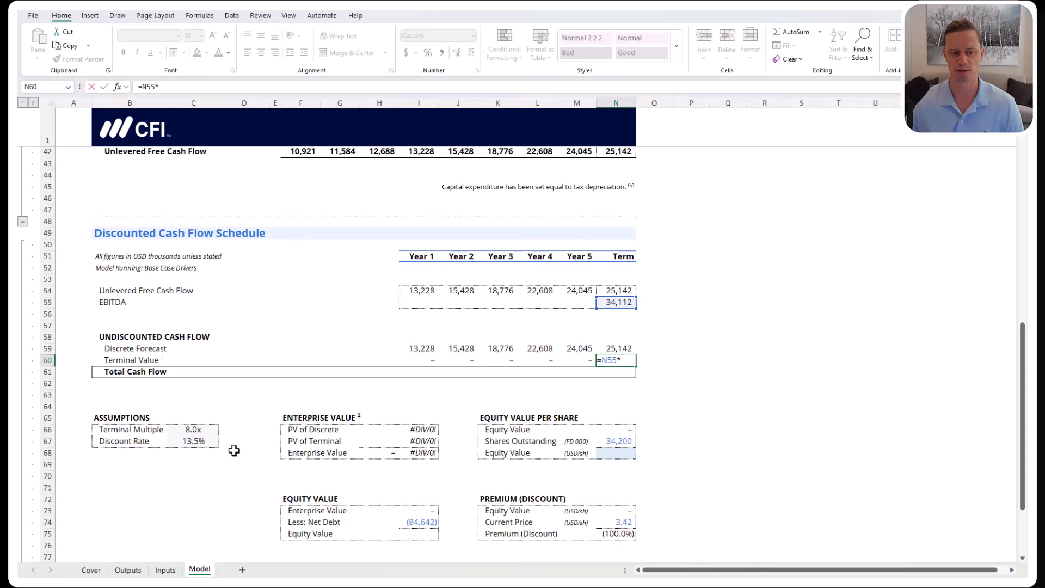
pyautogui.click(212, 433)
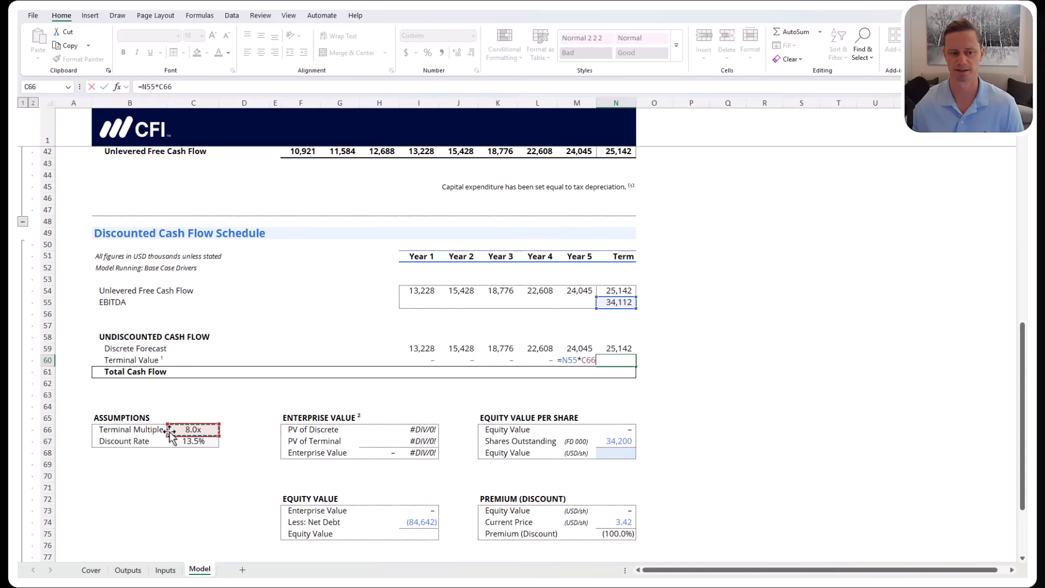
pyautogui.hotkey('ctrl', 'Return')
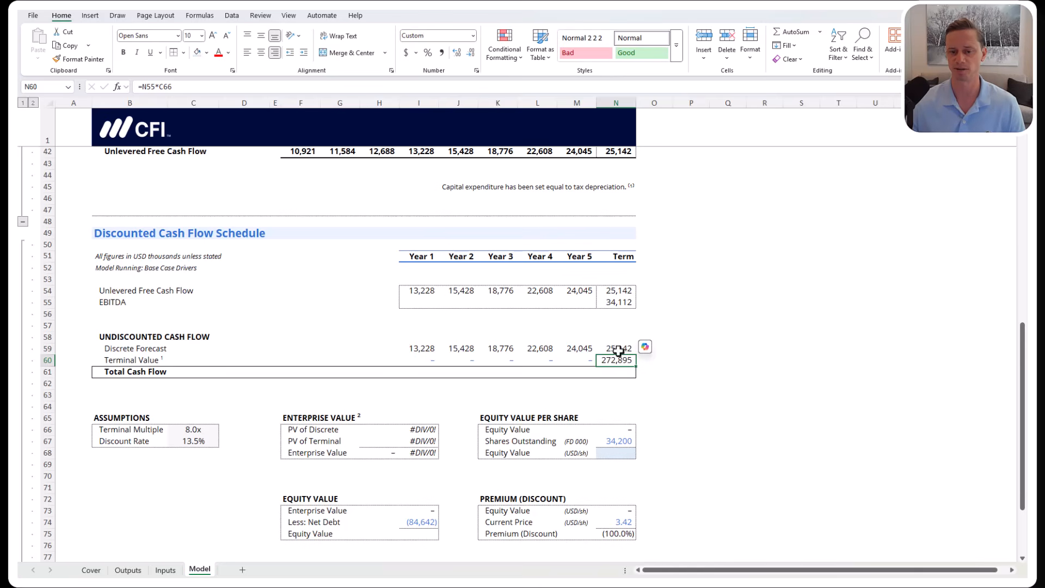
# Sum the Year 1 Discrete Forecast and Terminal Value into Total Cash Flow in I61 with =SUM(I59:I60)
pyautogui.click(436, 370)
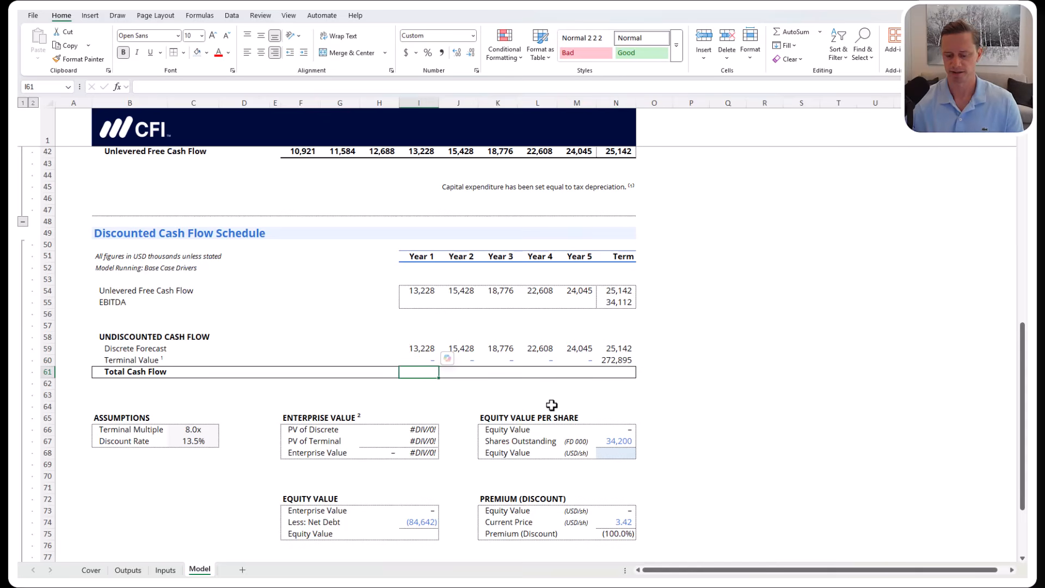
pyautogui.hotkey('alt', '=')
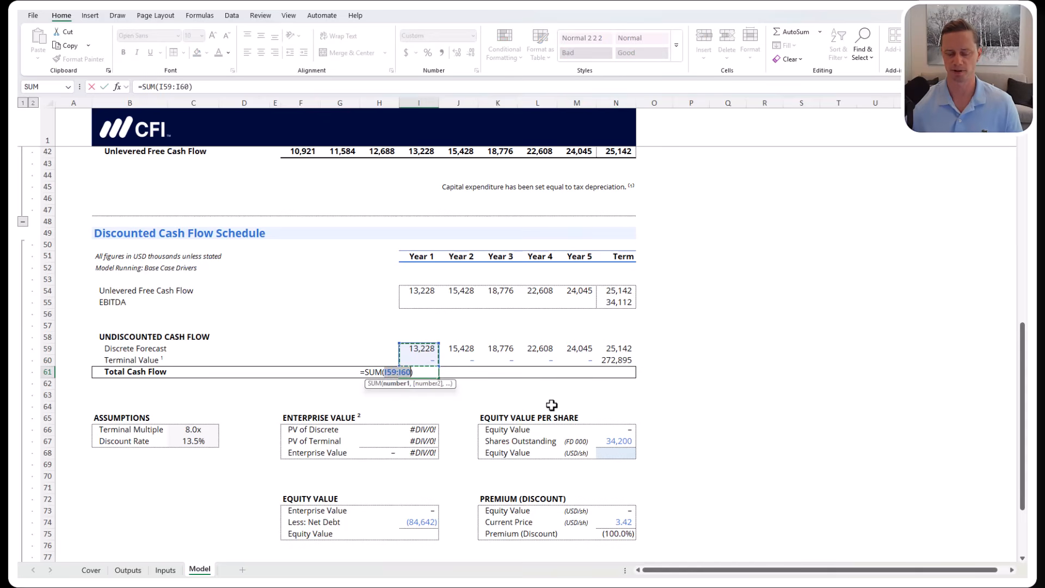
pyautogui.hotkey('ctrl', 'Return')
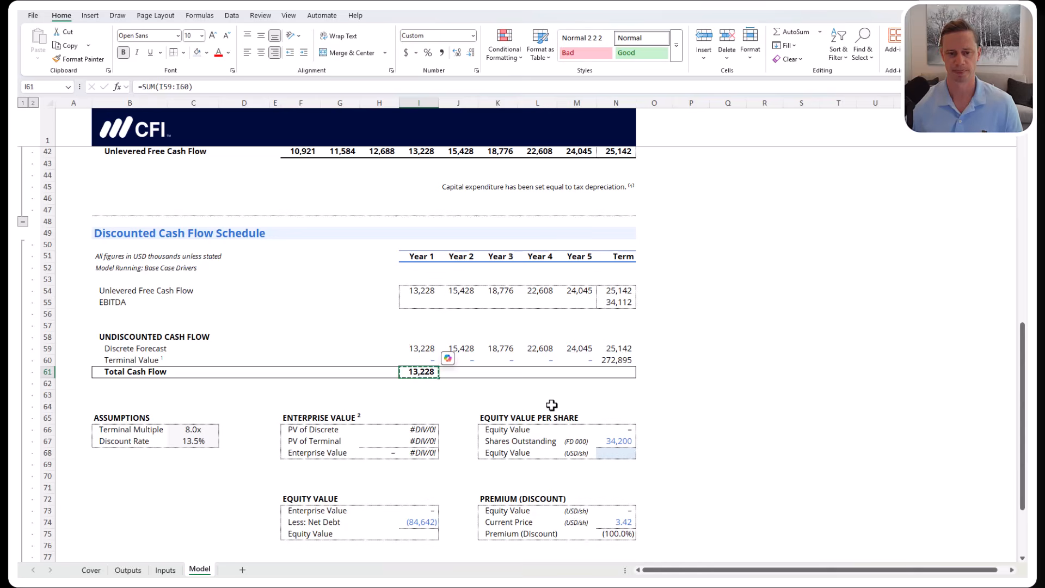
# Copy the Year 1 Total Cash Flow formula in I61 across Year 2 to Term, through N61
pyautogui.press('Right')
pyautogui.hotkey('shift', 'Right')
pyautogui.hotkey('shift', 'Right')
pyautogui.hotkey('shift', 'Right')
pyautogui.hotkey('shift', 'Right')
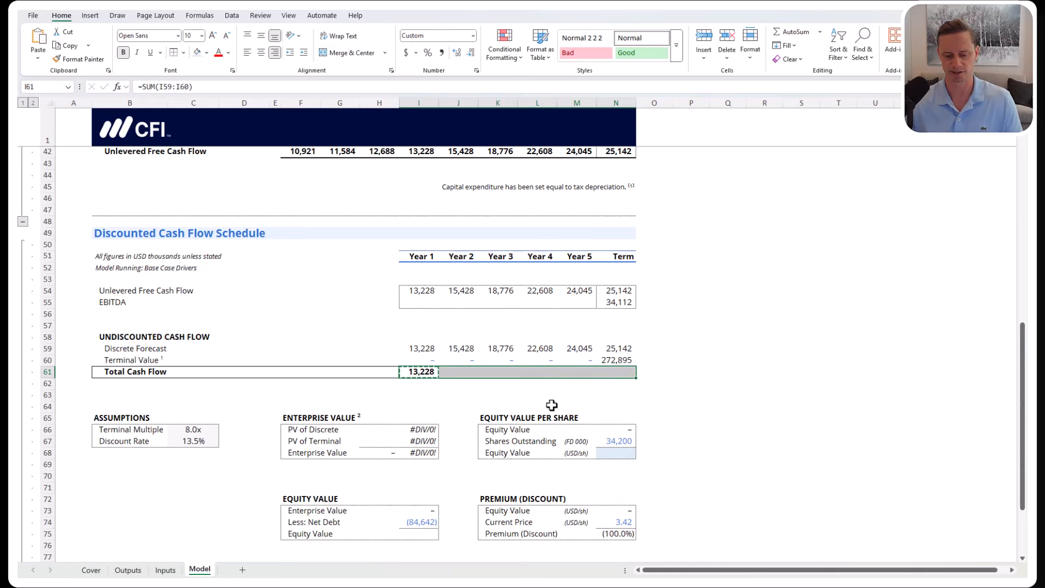
pyautogui.hotkey('ctrl', 'v')
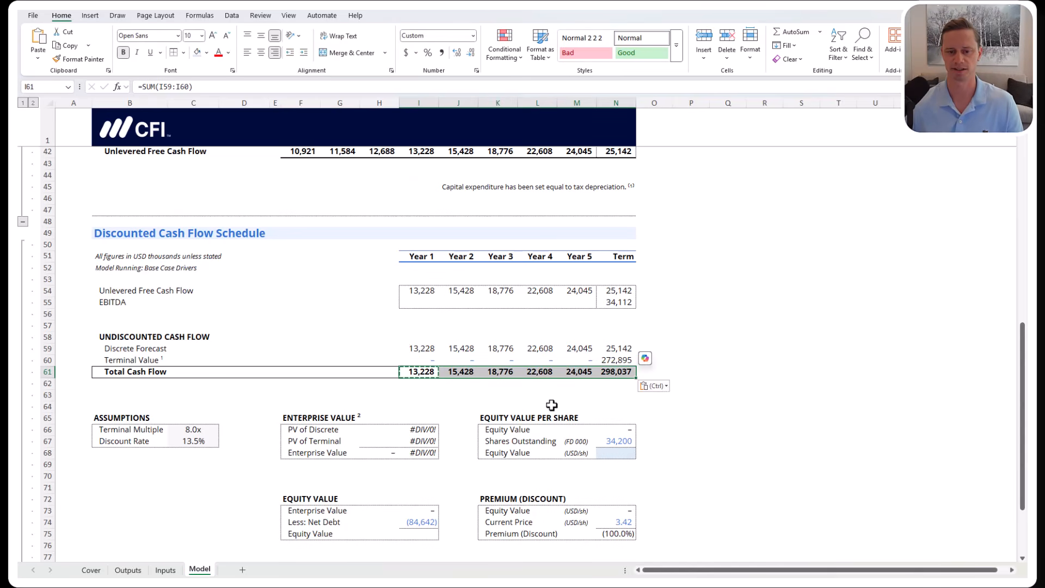
pyautogui.press('Escape')
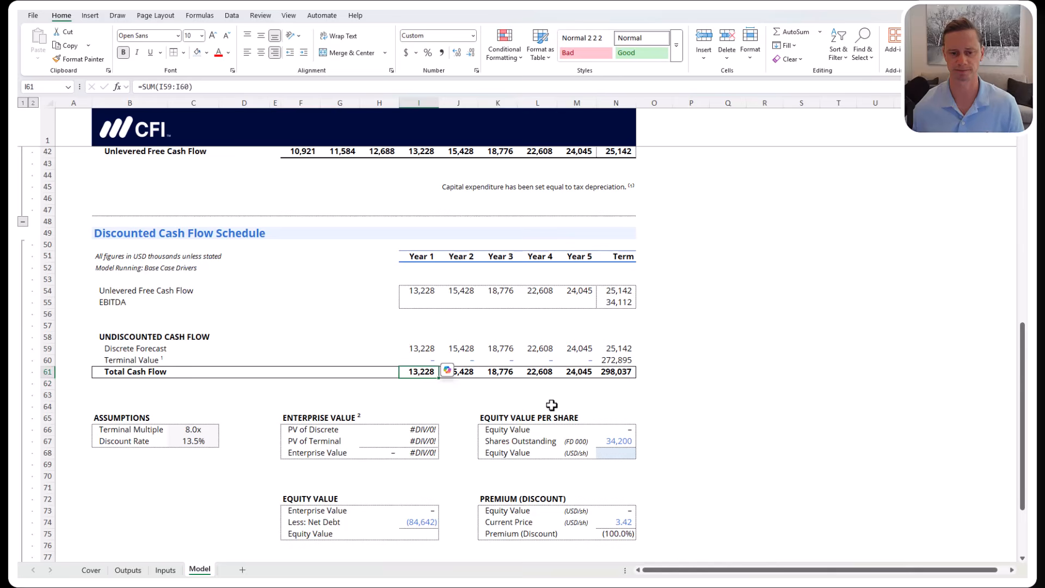
pyautogui.press('Return')
pyautogui.click(718, 381)
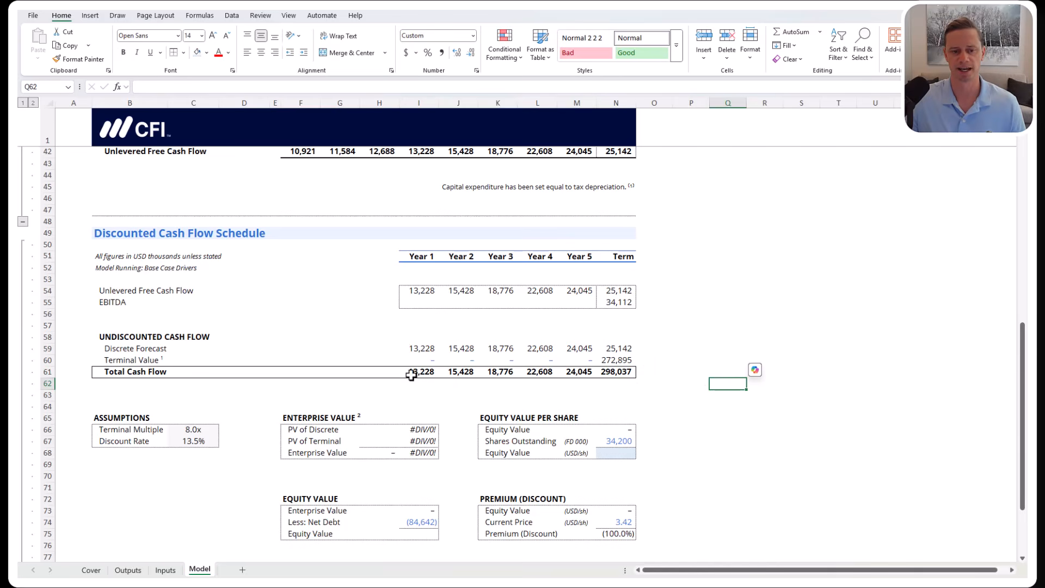
pyautogui.moveTo(410, 373); pyautogui.dragTo(626, 372)
pyautogui.click(137, 344)
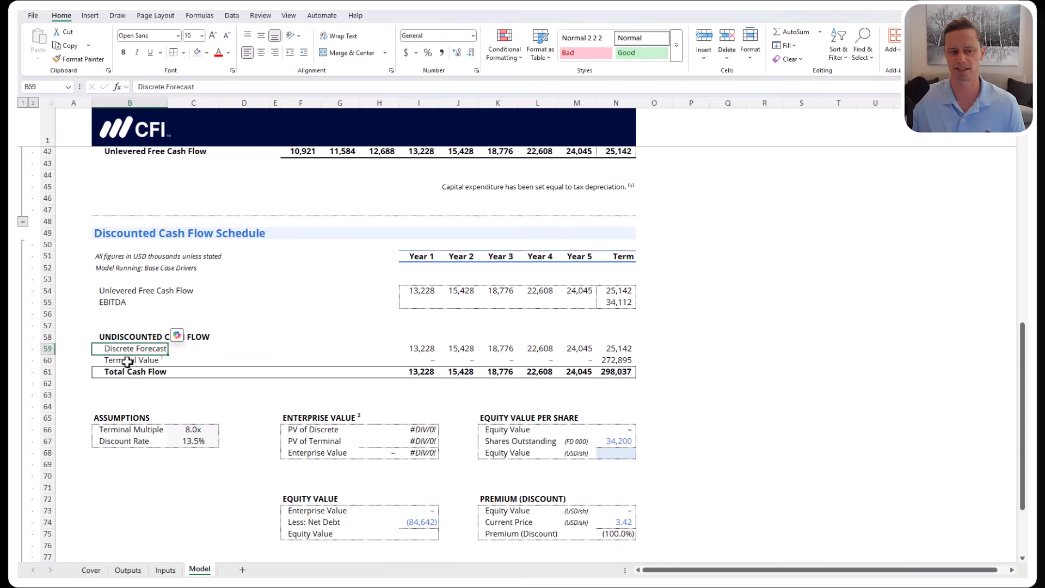
pyautogui.click(129, 361)
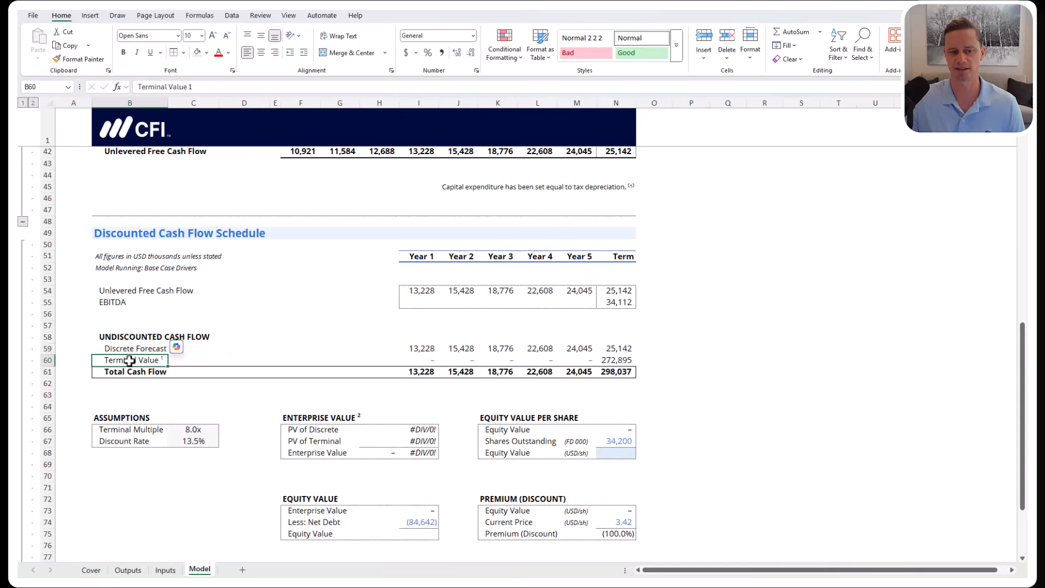
# Begin the PV of Discrete formula in H66 with NPV, using the Discount Rate as an absolute reference, $C$67
pyautogui.click(370, 431)
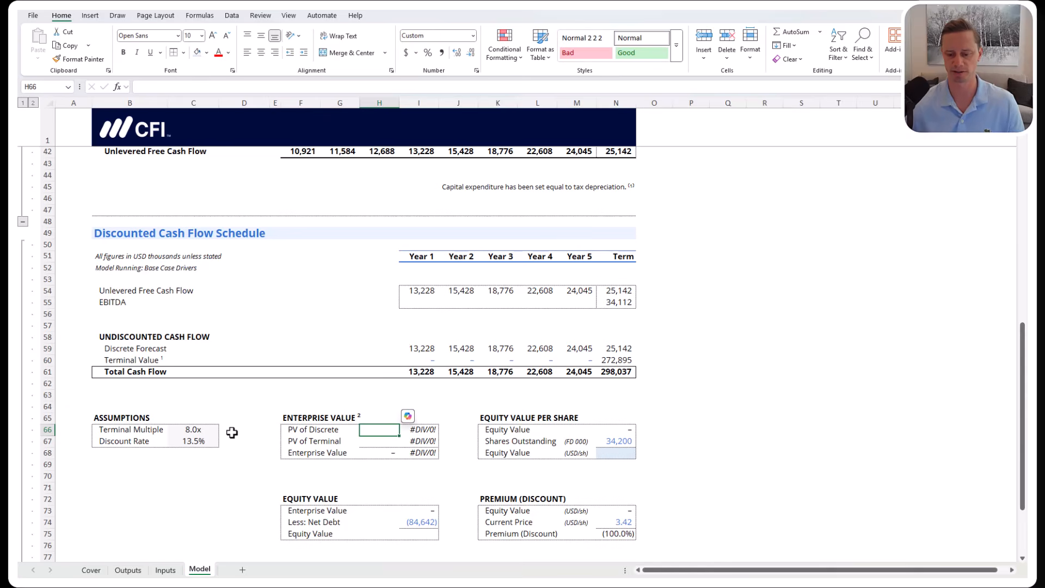
pyautogui.write('=npv(')
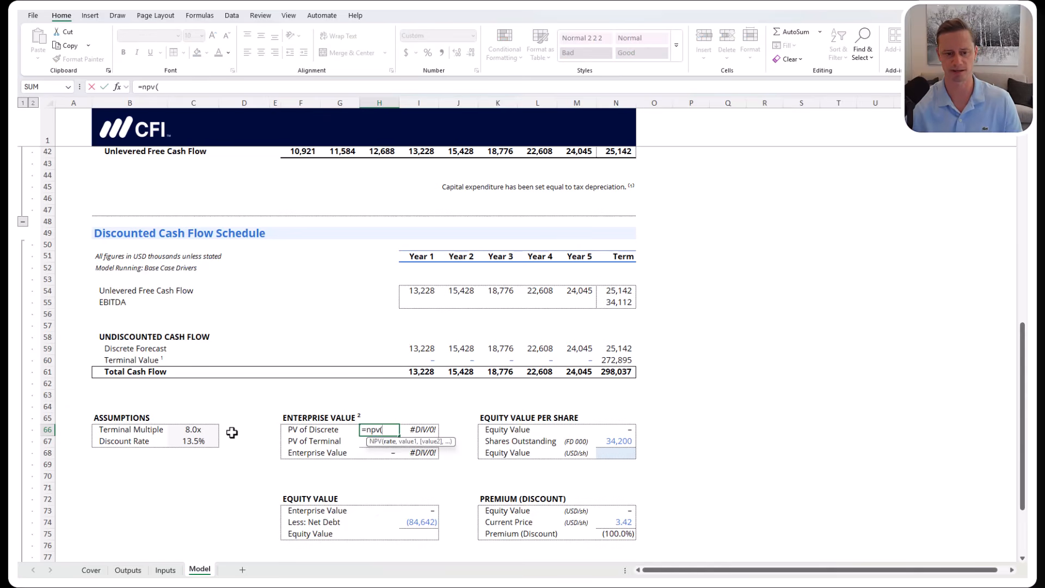
pyautogui.press('Down')
pyautogui.press('Left')
pyautogui.press('Left')
pyautogui.press('Left')
pyautogui.press('Left')
pyautogui.press('Left')
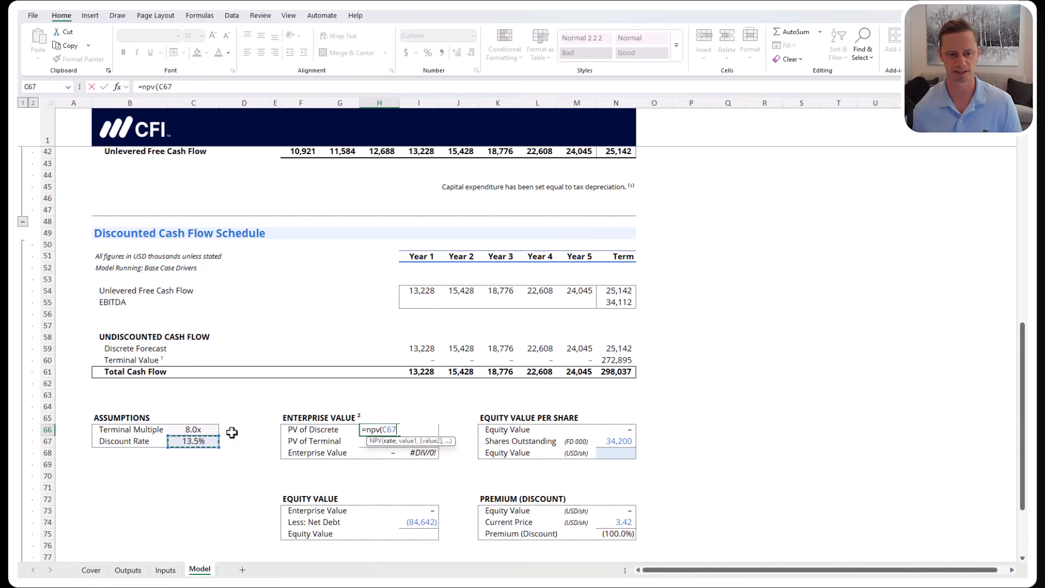
pyautogui.press('F4')
pyautogui.write(',')
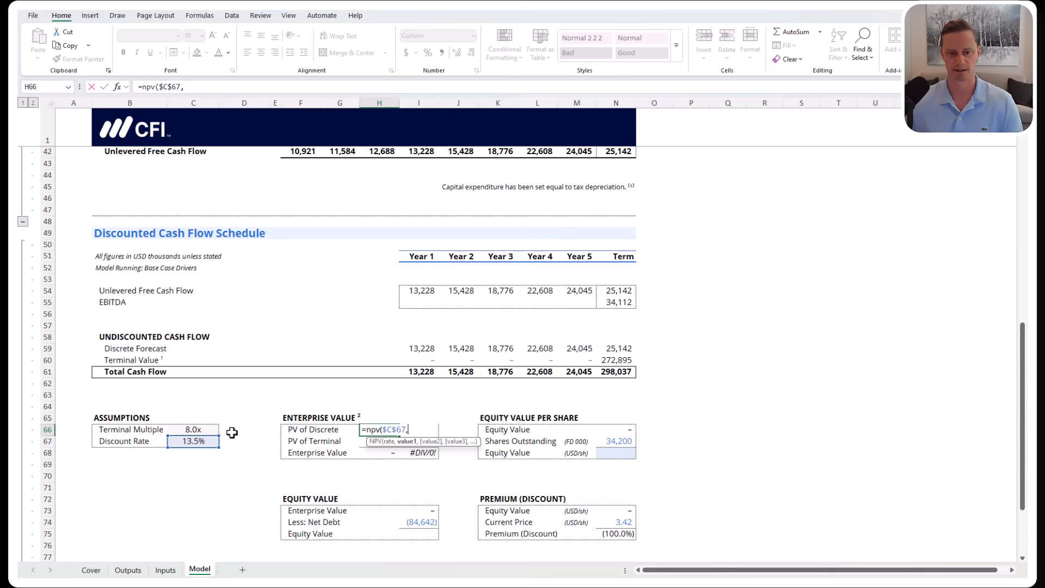
# Add the Year 1, Year 2 and Year 3 Discrete Forecast values I59, J59 and K59 as separate arguments of the NPV formula
pyautogui.click(426, 349)
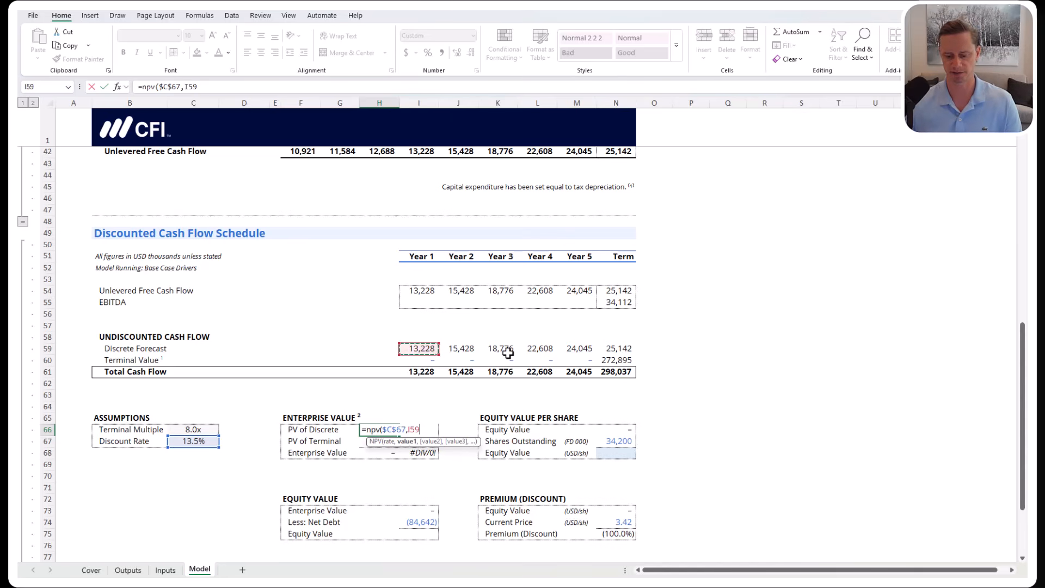
pyautogui.write(',')
pyautogui.press('Right')
pyautogui.press('Right')
pyautogui.press('Up')
pyautogui.press('Up')
pyautogui.press('Right')
pyautogui.press('Up')
pyautogui.press('Up')
pyautogui.press('Up')
pyautogui.press('Up')
pyautogui.press('Up')
pyautogui.press('Left')
pyautogui.write(',')
pyautogui.press('Right')
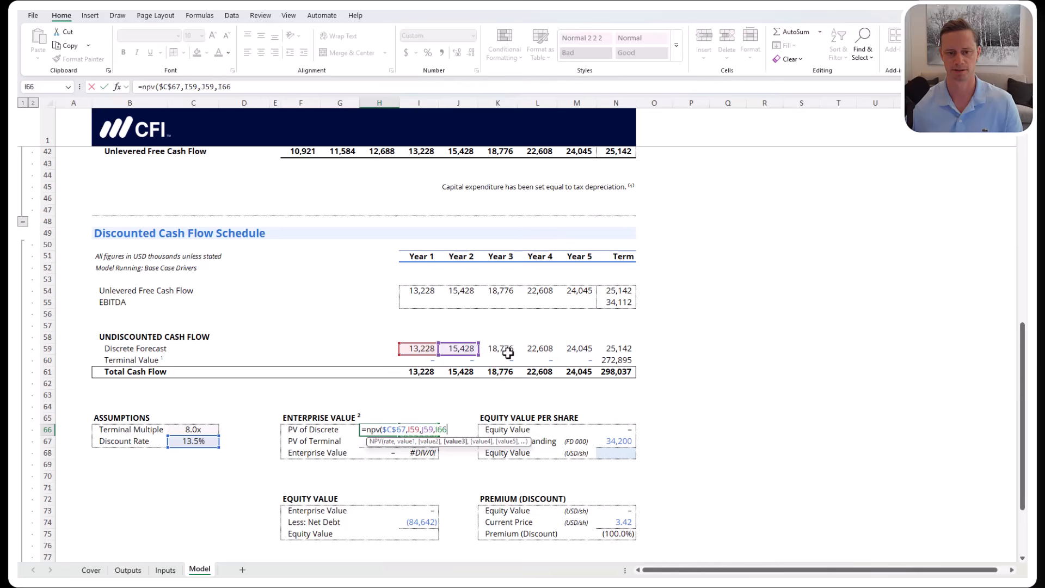
pyautogui.press('Right')
pyautogui.press('Right')
pyautogui.press('Up')
pyautogui.press('Up')
pyautogui.press('Up')
pyautogui.press('Up')
pyautogui.press('Up')
pyautogui.press('Up')
pyautogui.press('Up')
pyautogui.write(',')
# Add the Year 4 and Year 5 values and enter the PV of Discrete formula as =NPV($C$67,I59,J59,K59,L59,M59), checking its references
pyautogui.press('Right')
pyautogui.press('Right')
pyautogui.press('Up')
pyautogui.press('Up')
pyautogui.press('Up')
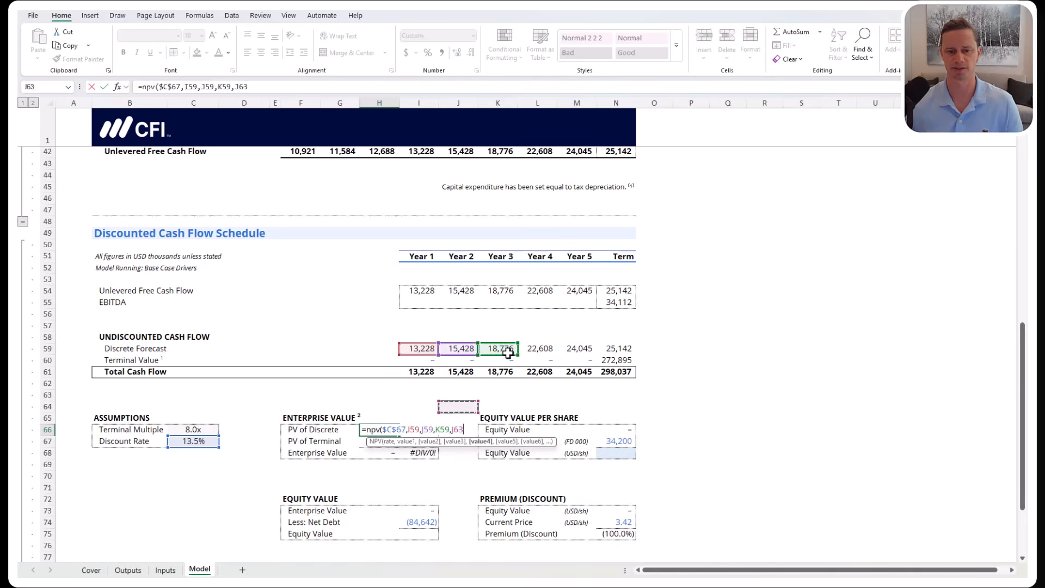
pyautogui.press('Right')
pyautogui.press('Right')
pyautogui.press('Up')
pyautogui.press('Up')
pyautogui.press('Up')
pyautogui.press('Up')
pyautogui.write(',')
pyautogui.press('Right')
pyautogui.press('Right')
pyautogui.press('Up')
pyautogui.press('Up')
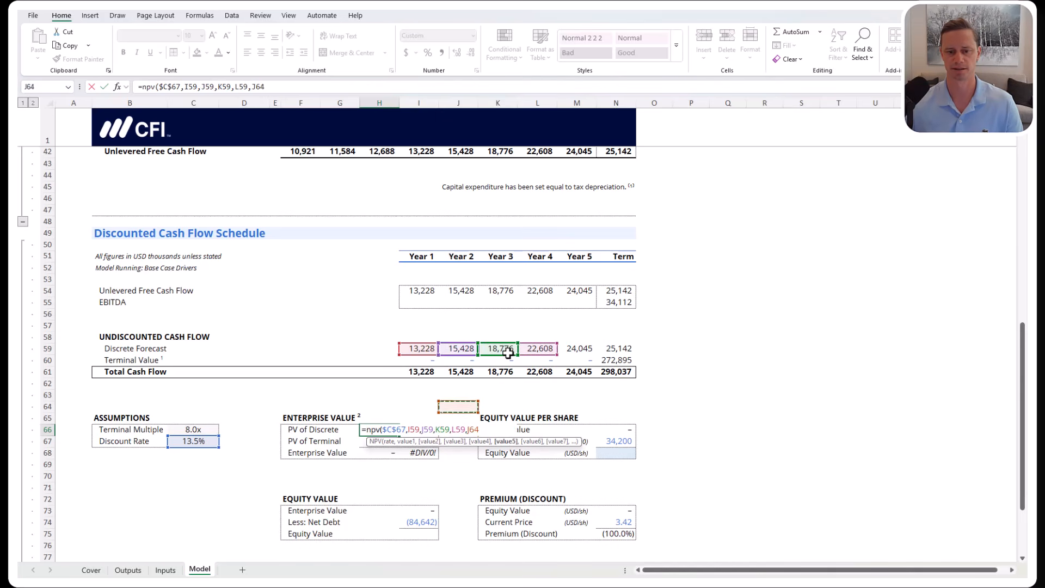
pyautogui.press('Right')
pyautogui.press('Up')
pyautogui.press('Right')
pyautogui.press('Up')
pyautogui.press('Right')
pyautogui.press('Up')
pyautogui.press('Up')
pyautogui.press('Up')
pyautogui.press('Right')
pyautogui.press('Right')
pyautogui.press('Left')
pyautogui.press('Left')
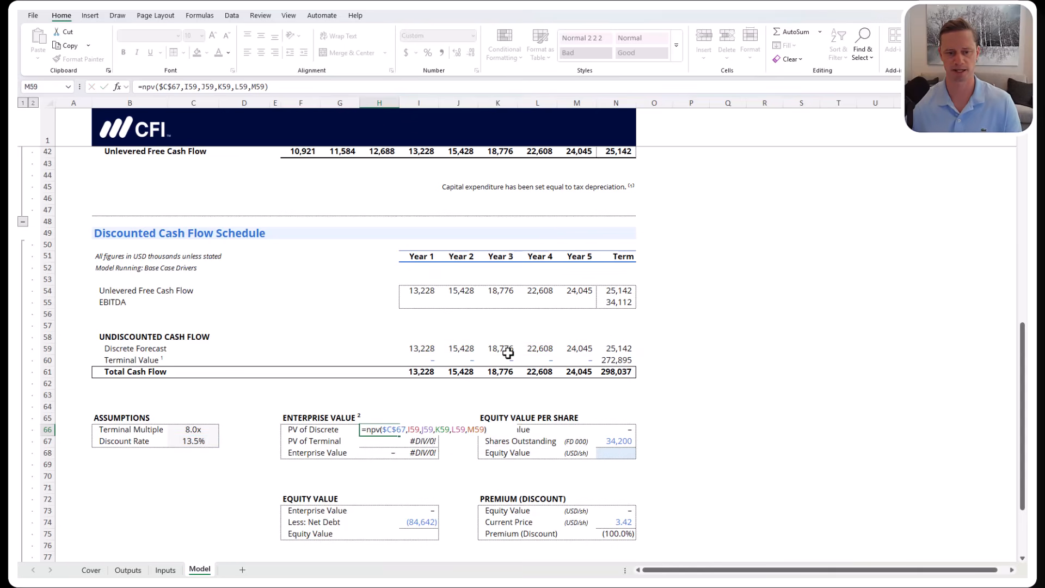
pyautogui.hotkey('ctrl', 'Return')
pyautogui.press('F2')
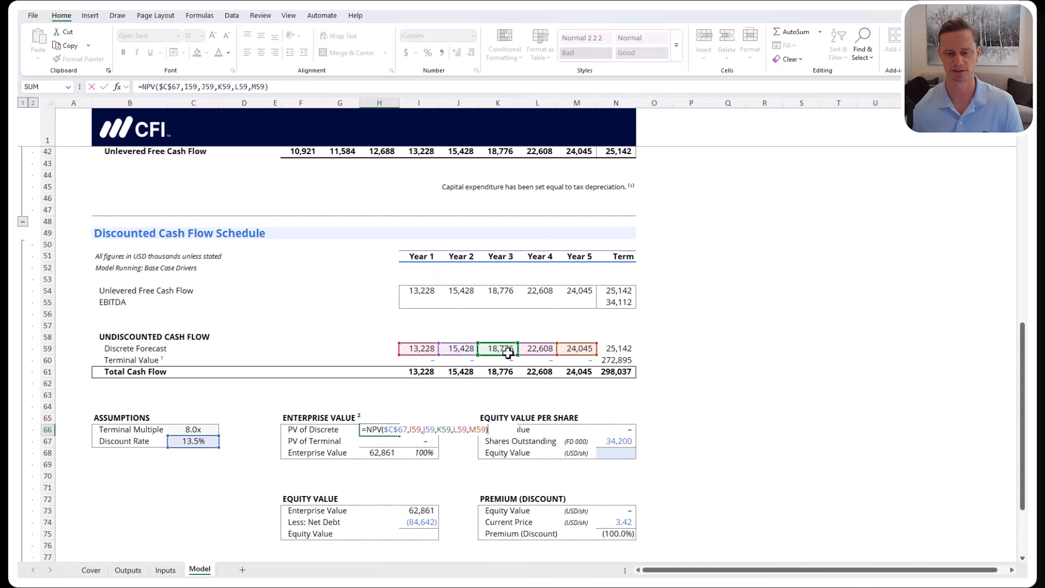
pyautogui.press('Return')
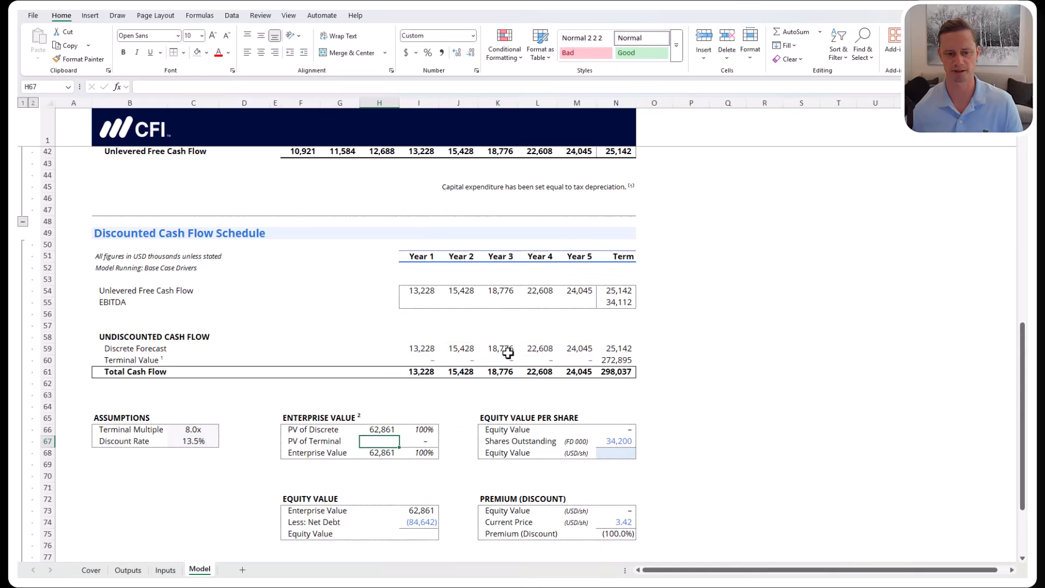
# Begin the PV of Terminal formula in H67 with NPV, using the Discount Rate as an absolute reference, $C$67
pyautogui.write('=npv(')
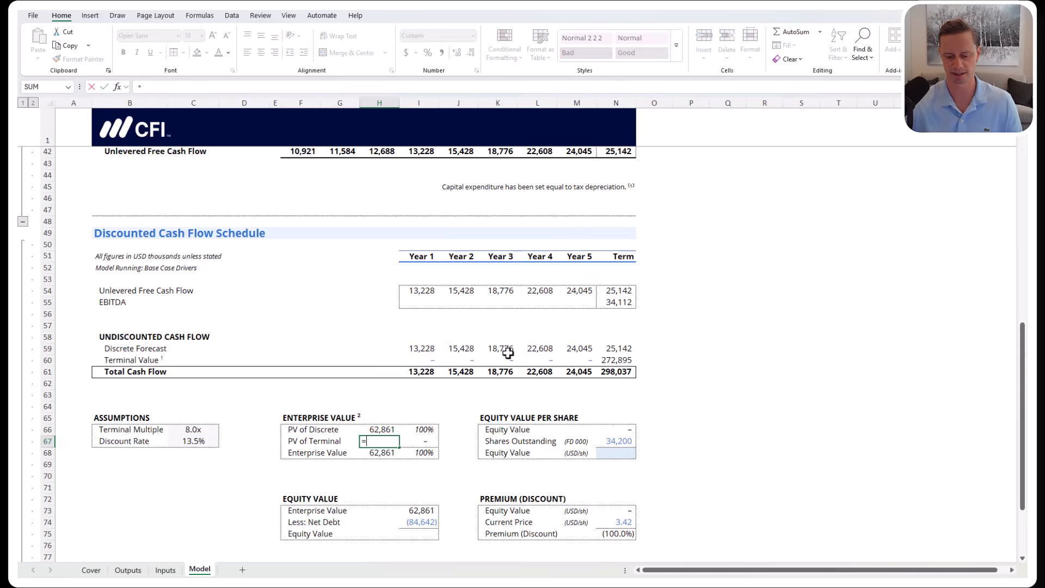
pyautogui.press('Left')
pyautogui.press('Left')
pyautogui.press('Left')
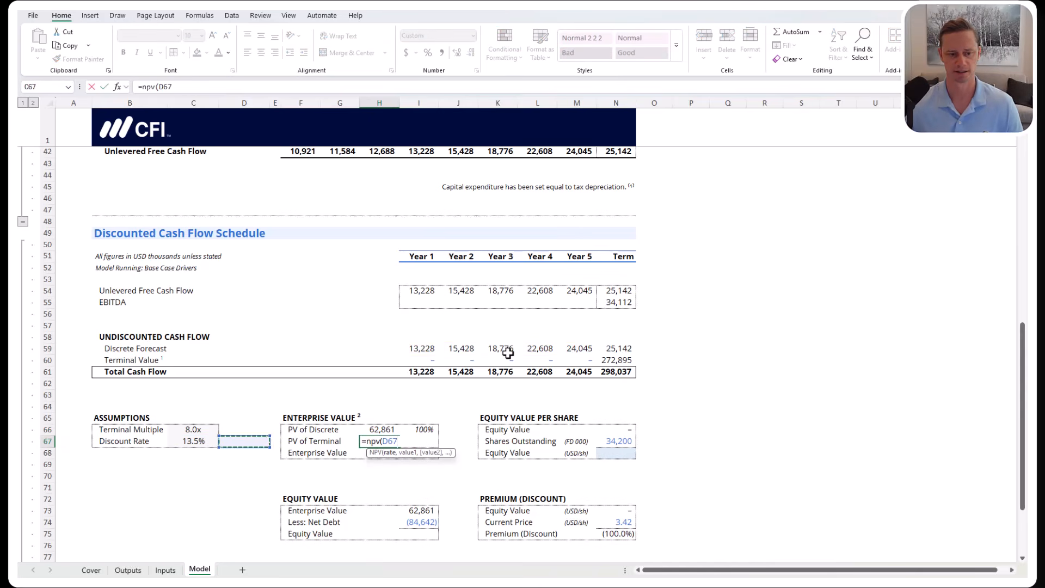
pyautogui.press('F4')
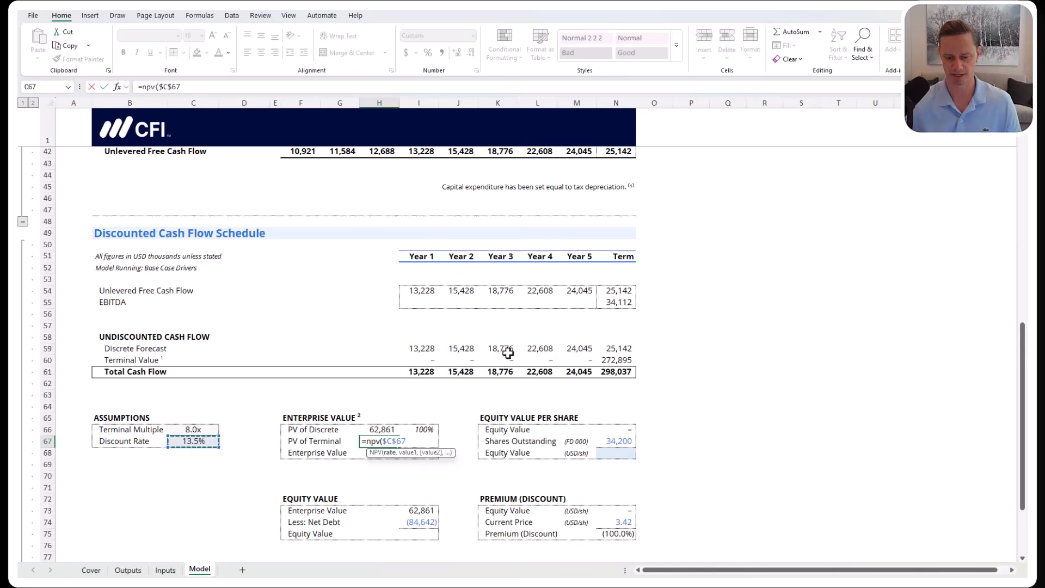
# Add the Terminal Value row from Year 1 to Term as the value range and enter the formula as =NPV($C$67,I60:N60)
pyautogui.write(',')
pyautogui.press('Right')
pyautogui.press('Up')
pyautogui.press('Up')
pyautogui.press('Up')
pyautogui.press('Up')
pyautogui.press('Up')
pyautogui.press('Up')
pyautogui.press('Up')
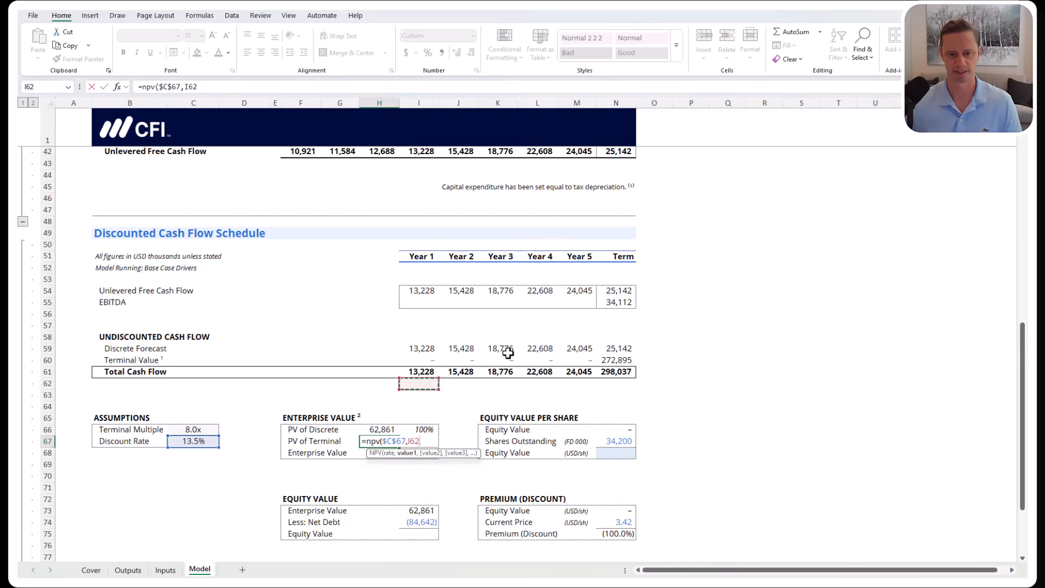
pyautogui.hotkey('ctrl', 'shift', 'Right')
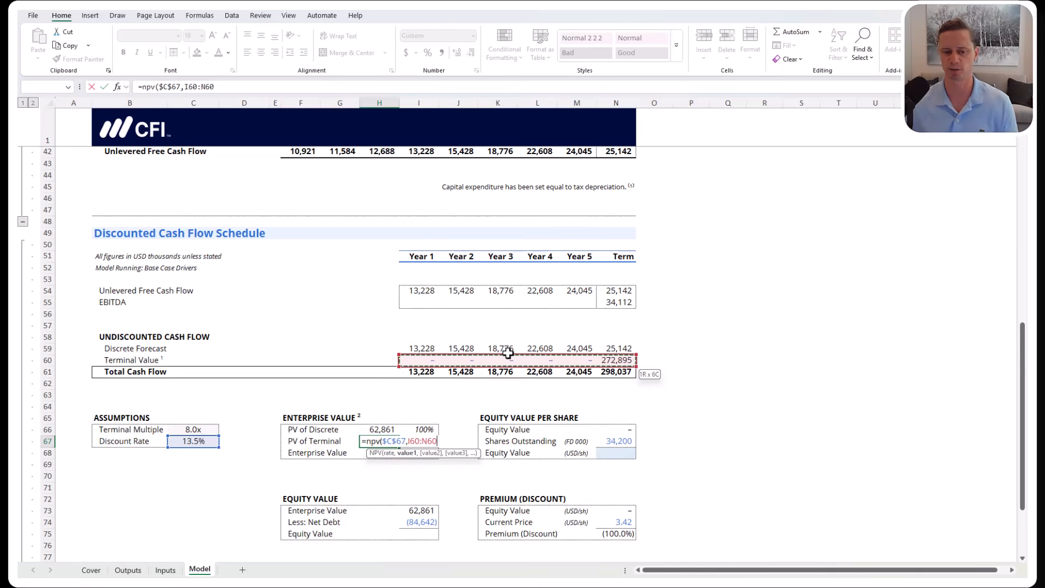
pyautogui.write(')')
pyautogui.hotkey('ctrl', 'Return')
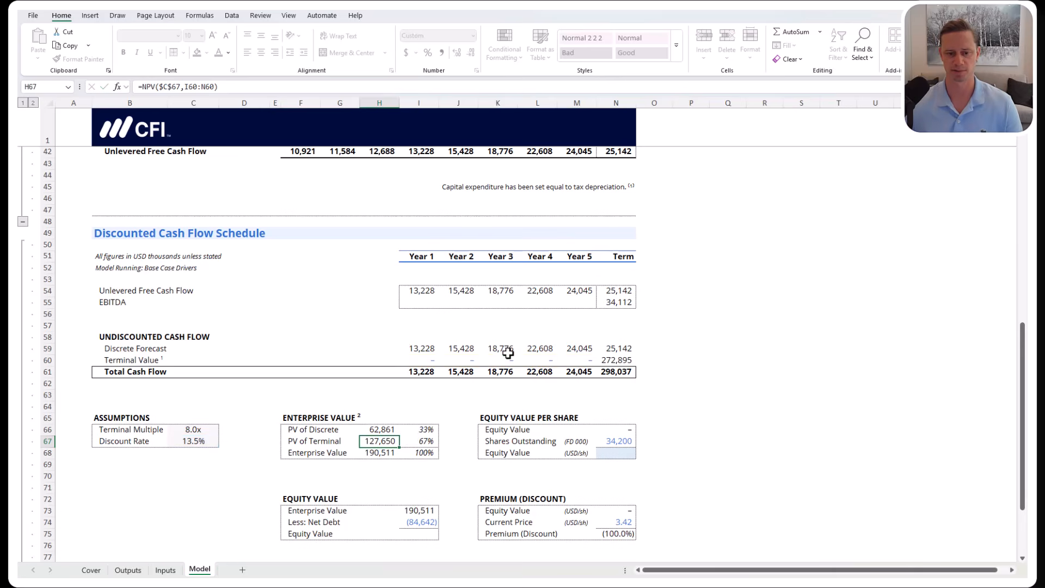
# Examine which cash flow cells the PV of Discrete formula in H66 refers to
pyautogui.press('Up')
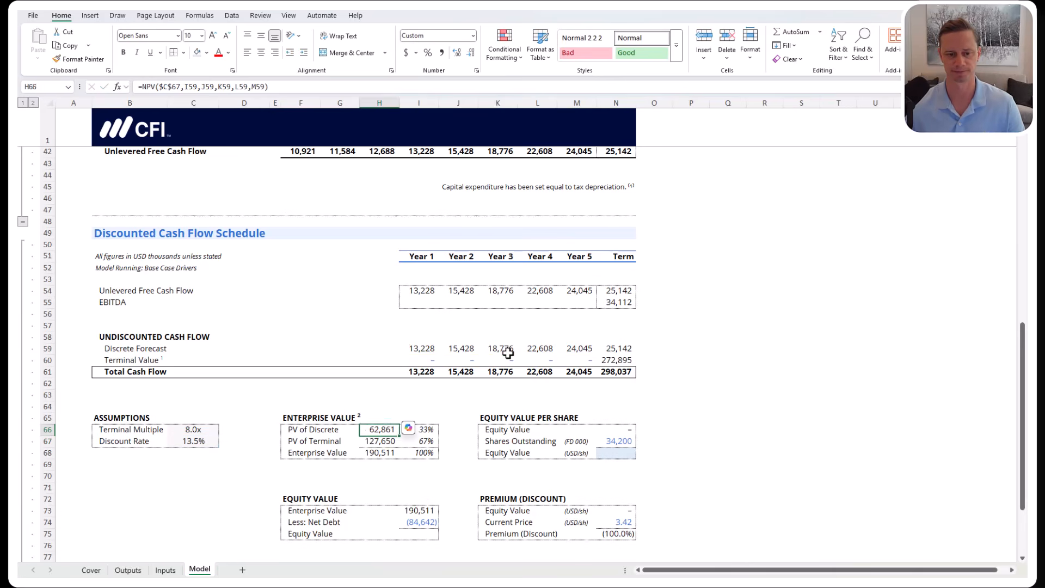
pyautogui.press('F2')
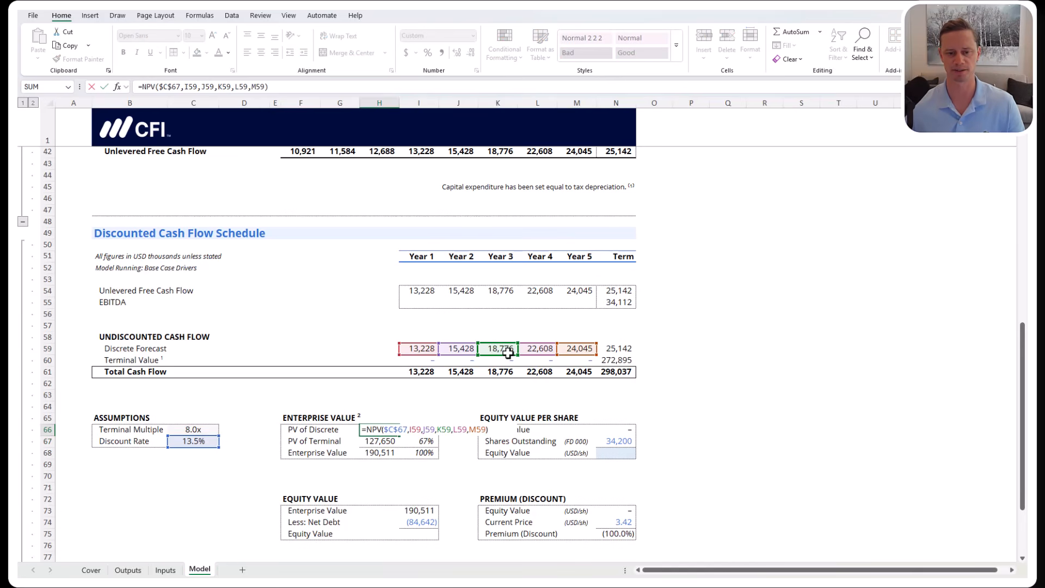
pyautogui.press('Return')
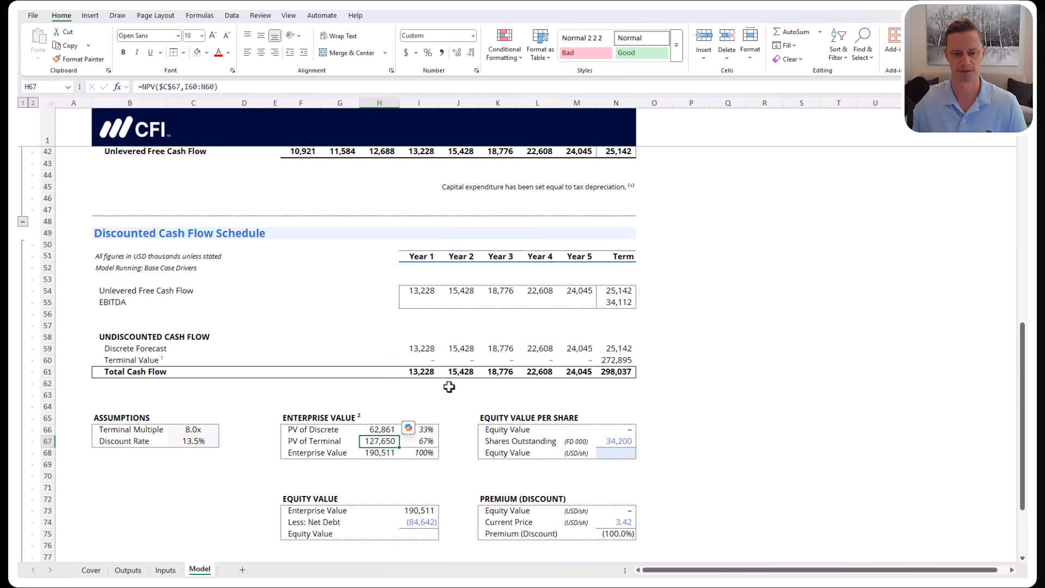
pyautogui.click(379, 431)
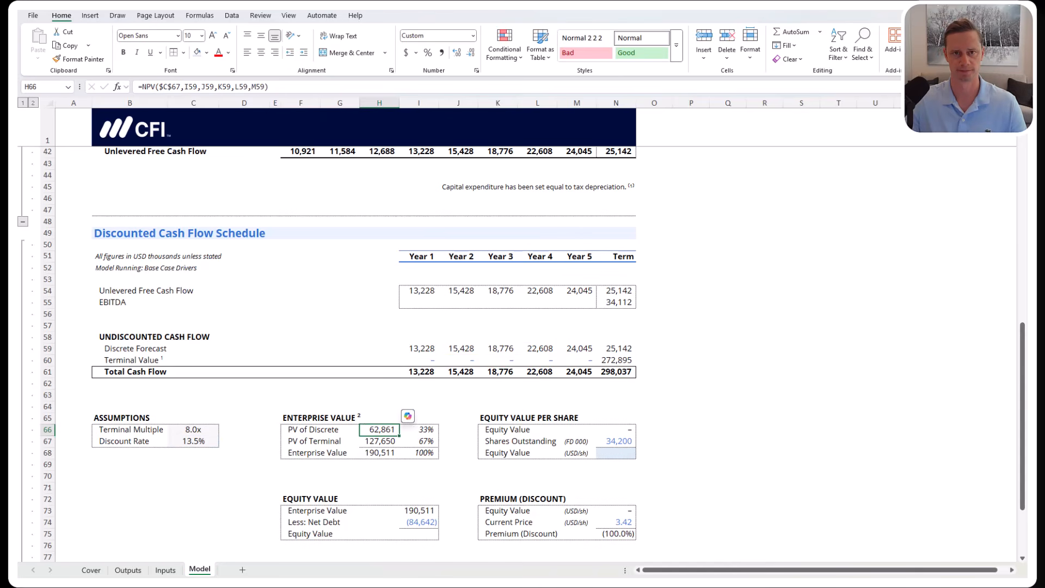
pyautogui.press('Down')
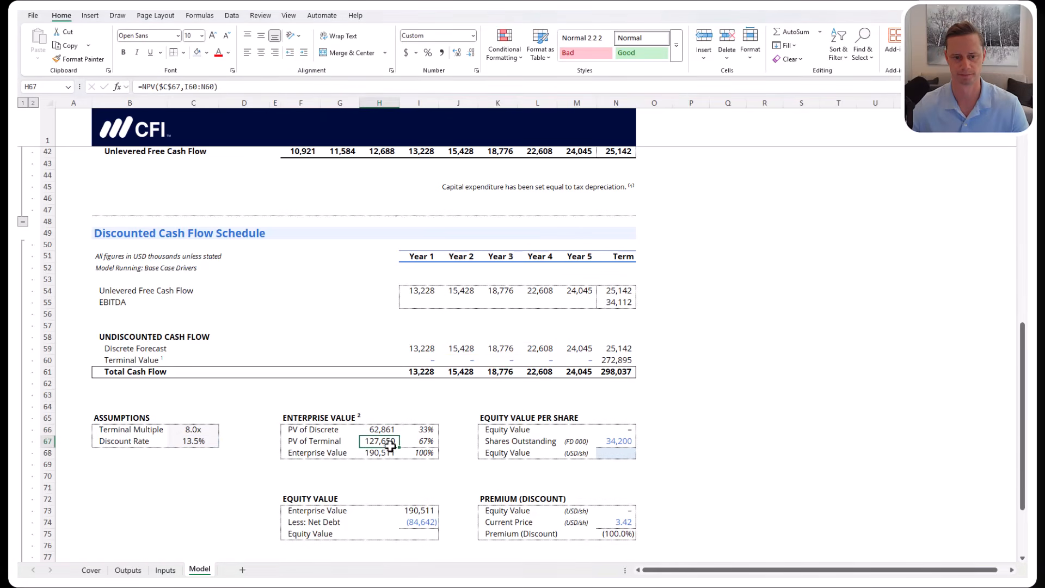
# Set Enterprise Value in H68 to the sum of PV of Discrete and PV of Terminal, =SUM(H66:H67)
pyautogui.press('Down')
pyautogui.hotkey('alt', '=')
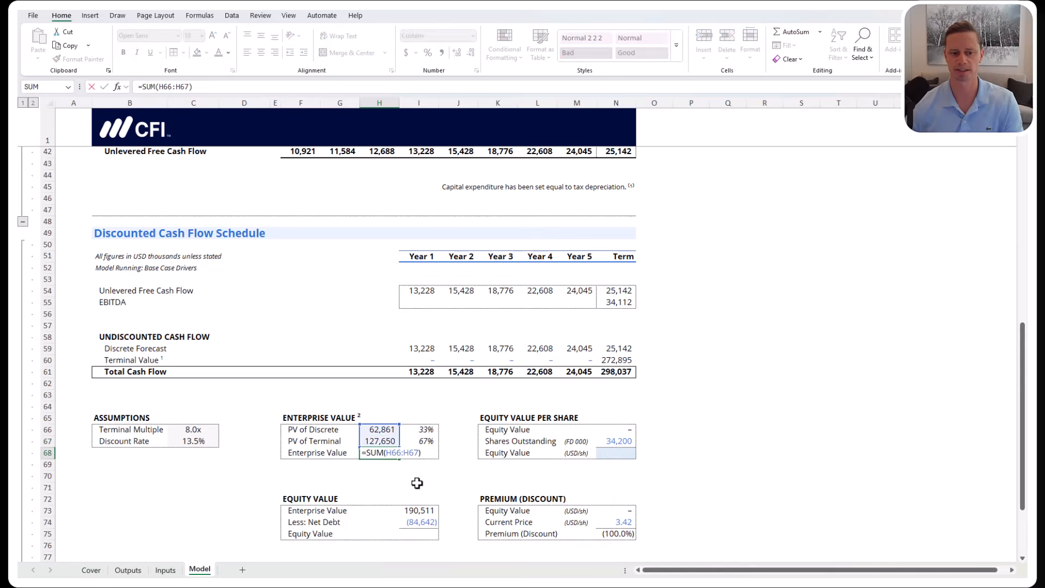
pyautogui.press('Return')
# Compare the cell references of the PV of Discrete, PV of Terminal and Enterprise Value formulas in H66, H67 and H68
pyautogui.press('Up')
pyautogui.press('Up')
pyautogui.press('Up')
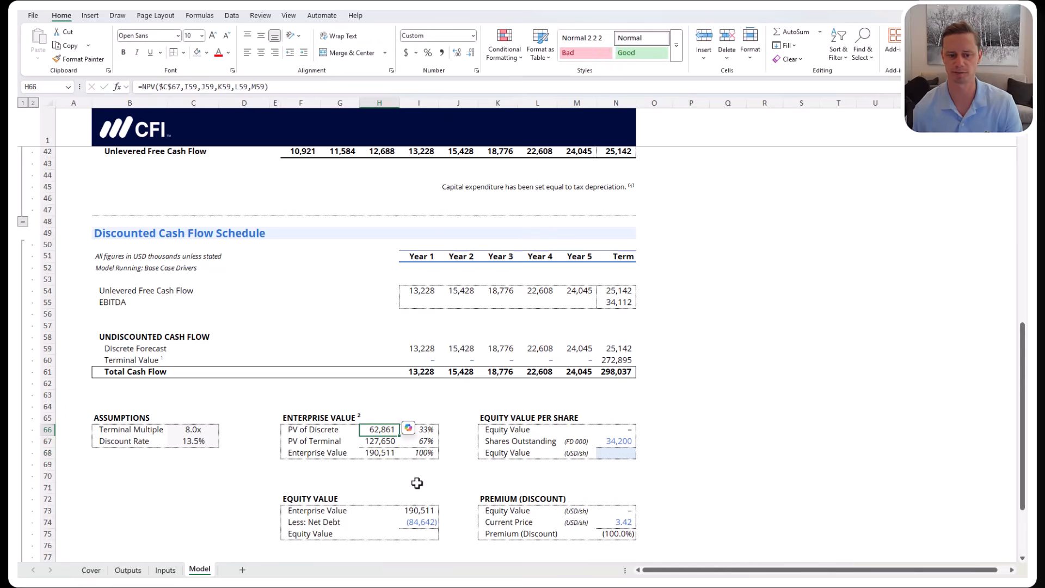
pyautogui.press('F2')
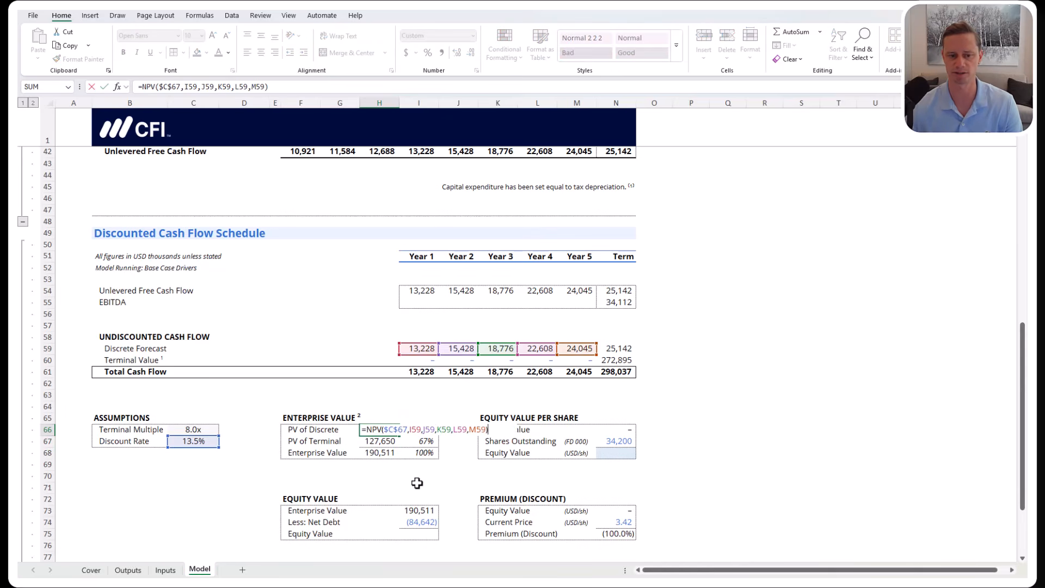
pyautogui.press('Return')
pyautogui.press('F2')
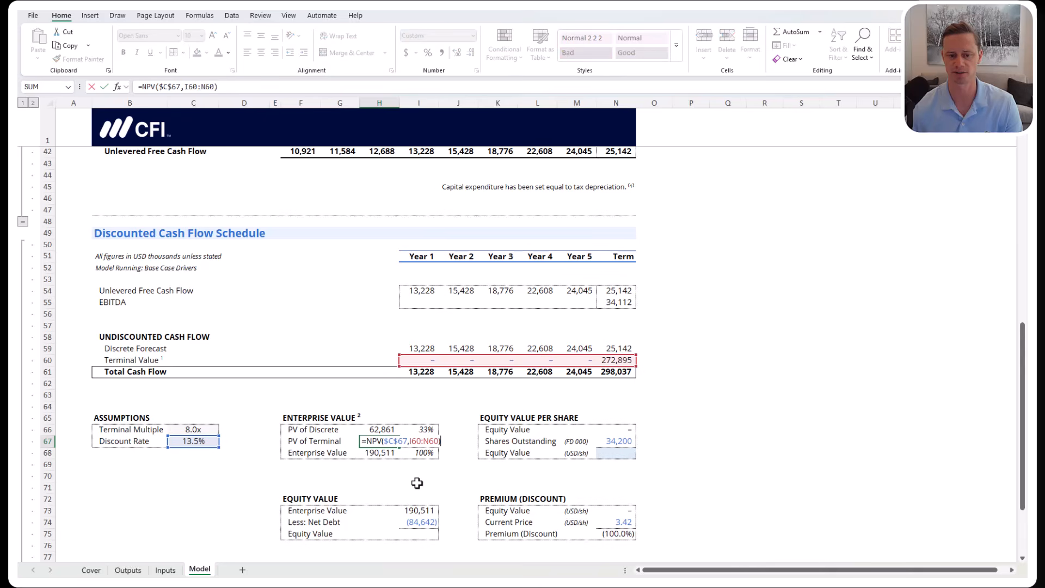
pyautogui.press('Escape')
pyautogui.press('Up')
pyautogui.press('F2')
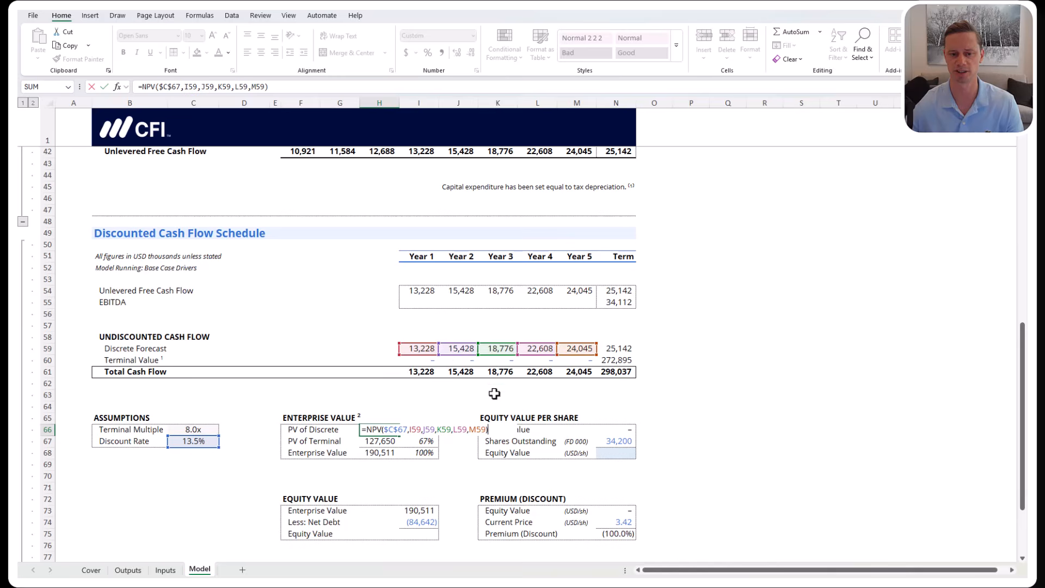
pyautogui.press('Escape')
pyautogui.press('Down')
pyautogui.press('F2')
pyautogui.press('Escape')
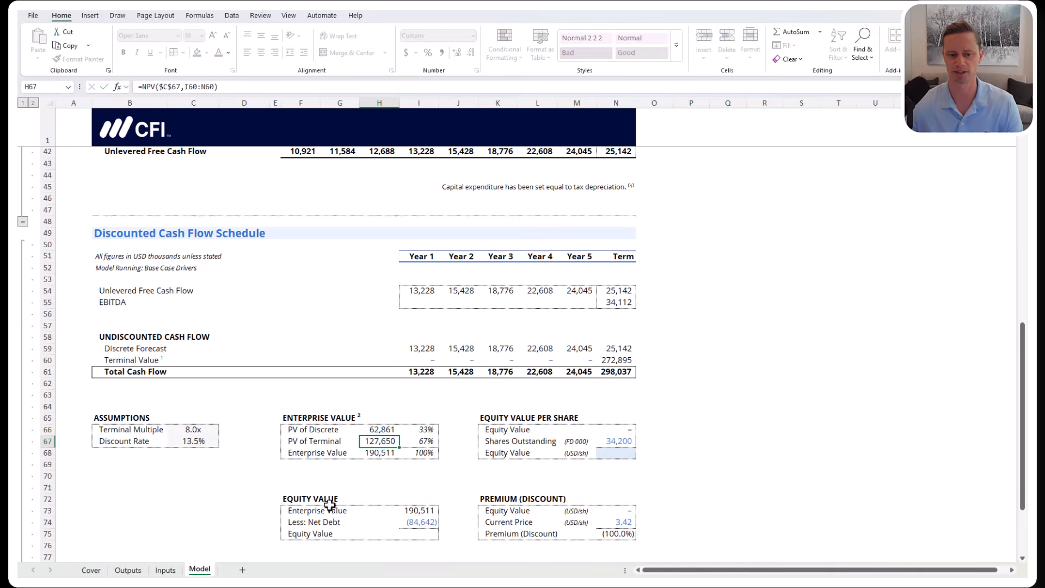
pyautogui.press('Down')
pyautogui.press('F2')
pyautogui.press('Escape')
# Inspect the Equity Value link in N66 of the Equity Value Per Share block
pyautogui.press('Right')
pyautogui.press('Right')
pyautogui.press('Right')
pyautogui.press('Up')
pyautogui.press('Up')
pyautogui.press('Up')
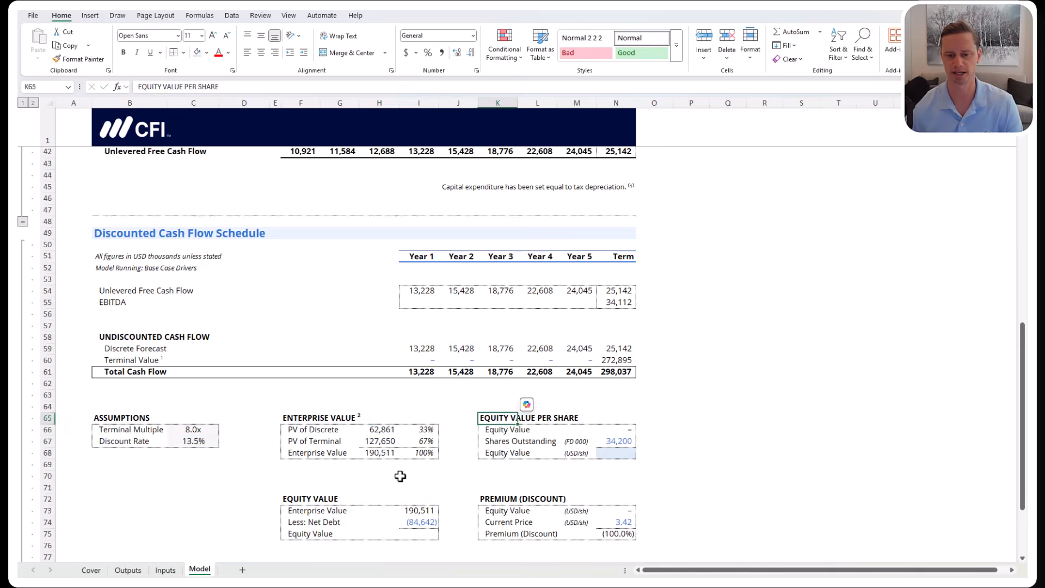
pyautogui.press('Down')
pyautogui.press('Right')
pyautogui.press('Right')
pyautogui.press('Right')
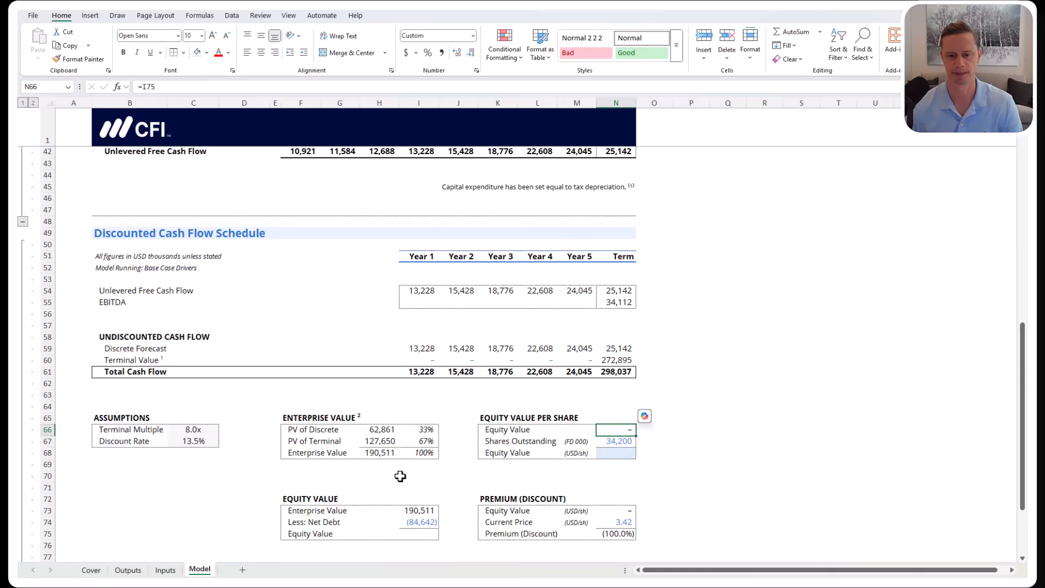
pyautogui.press('F2')
pyautogui.press('Escape')
# Compute Equity Value in I75 by summing Enterprise Value and Less: Net Debt, =SUM(I73:I74)
pyautogui.press('Down')
pyautogui.press('Down')
pyautogui.press('Left')
pyautogui.press('Left')
pyautogui.press('Down')
pyautogui.press('Down')
pyautogui.press('Left')
pyautogui.press('Left')
pyautogui.press('Down')
pyautogui.press('Down')
pyautogui.press('Down')
pyautogui.press('Down')
pyautogui.press('Down')
pyautogui.press('Left')
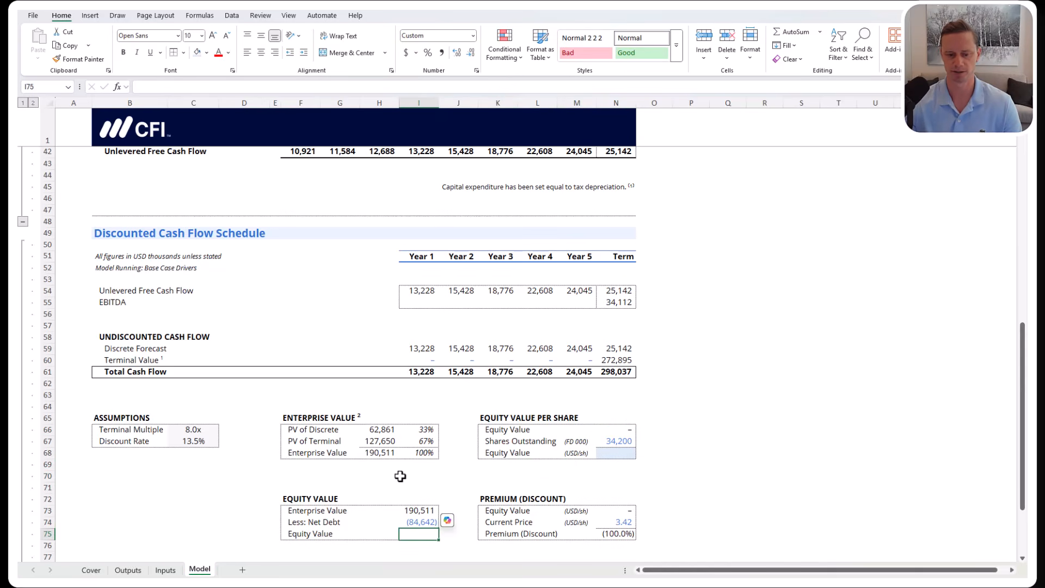
pyautogui.hotkey('alt', '=')
pyautogui.hotkey('ctrl', 'Return')
# Check the Net Debt input in I74 and the references of the Equity Value formula in I75
pyautogui.press('Up')
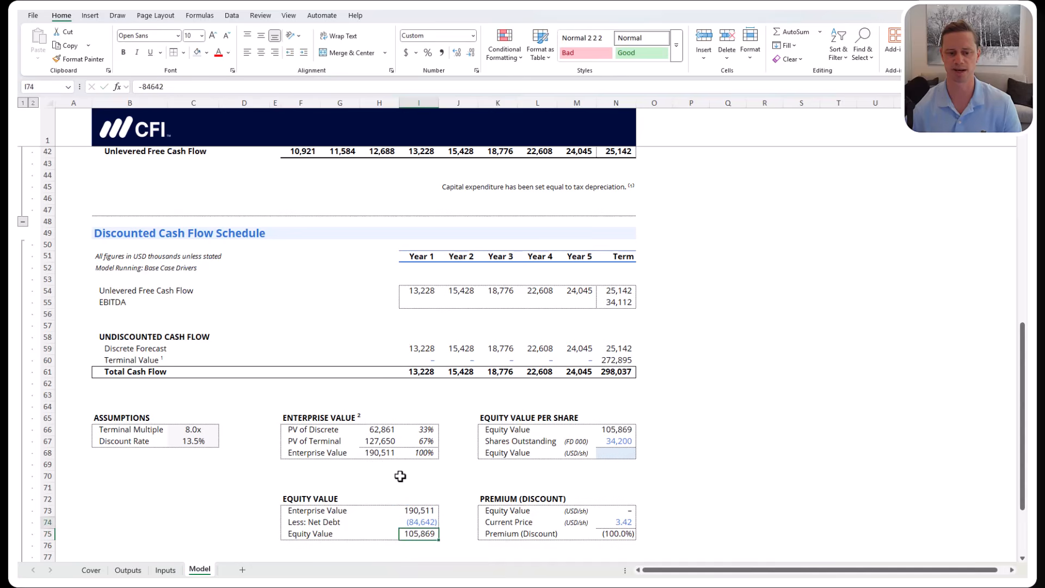
pyautogui.press('Up')
pyautogui.press('Down')
pyautogui.press('Down')
pyautogui.press('F2')
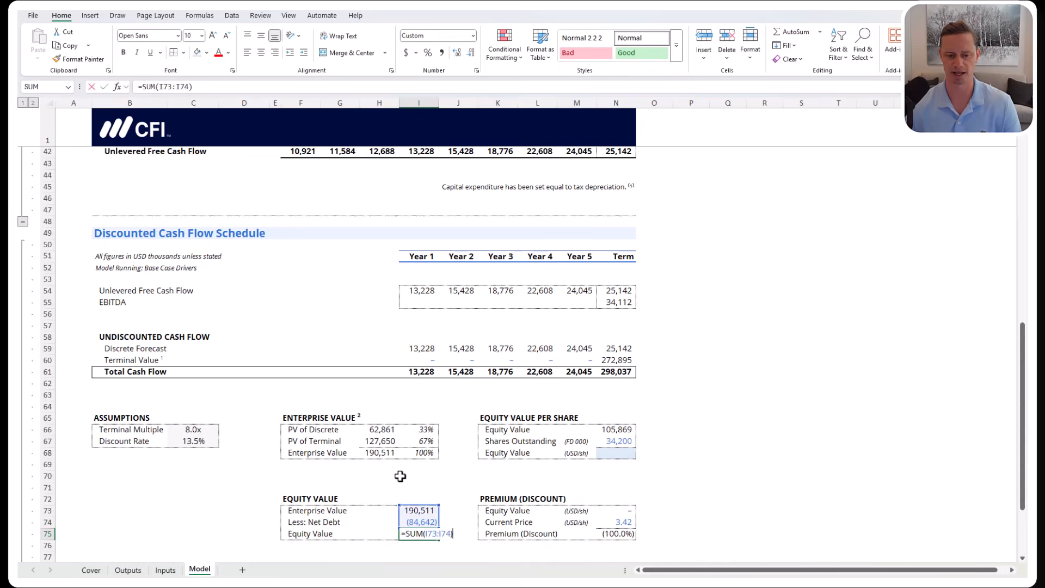
pyautogui.press('Escape')
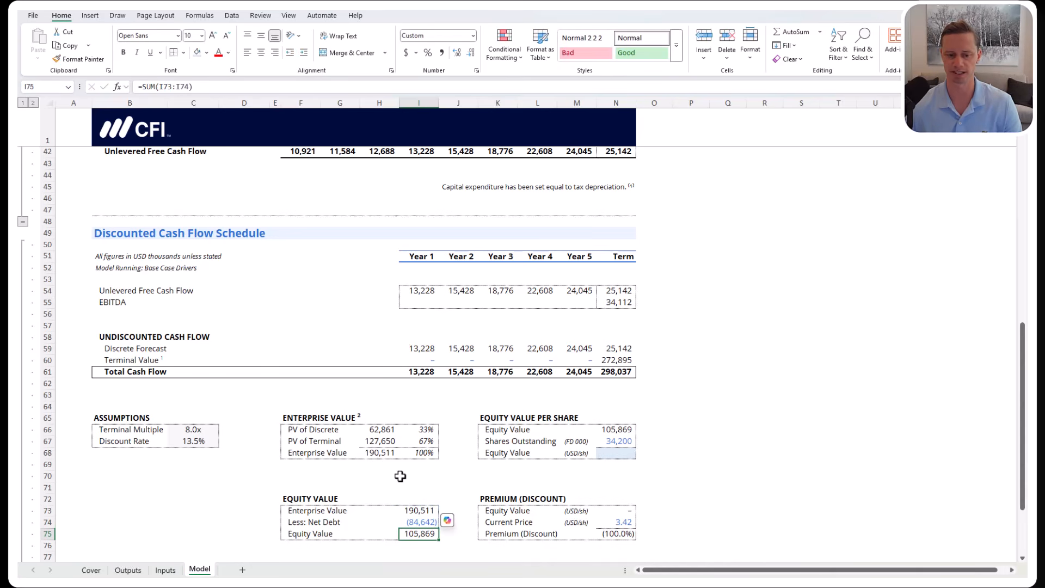
# Link Enterprise Value in I73 to the Enterprise Value block with =H68, and inspect the Less: Net Debt entry in I74
pyautogui.press('Up')
pyautogui.press('Up')
pyautogui.write('=H68')
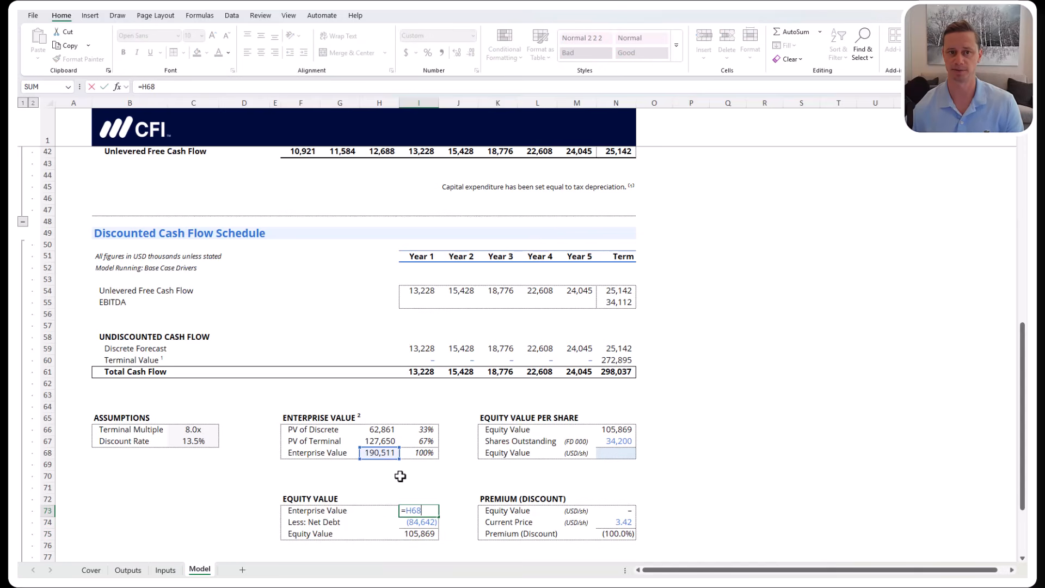
pyautogui.press('Return')
pyautogui.press('Down')
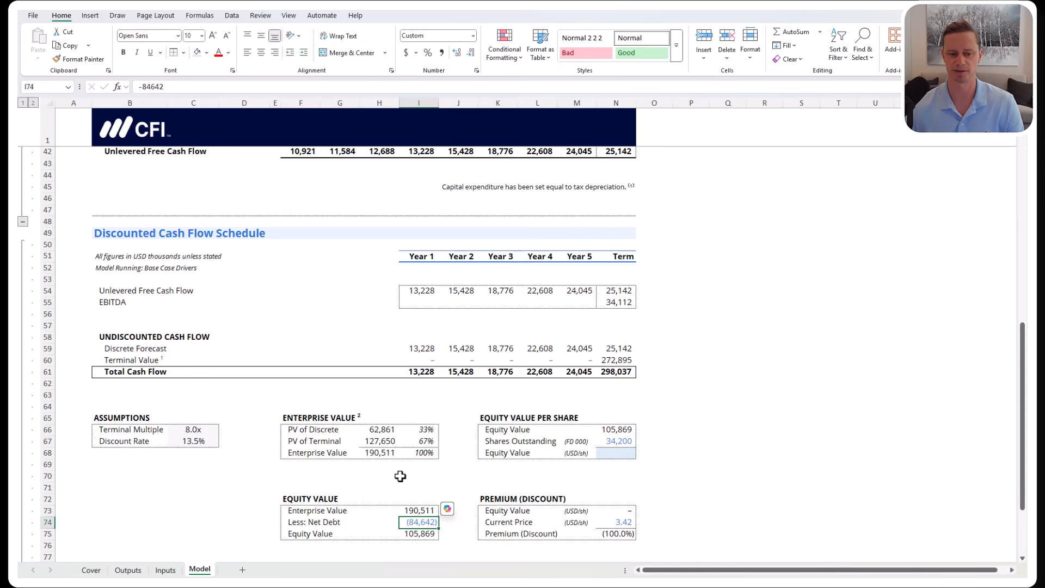
pyautogui.press('F2')
pyautogui.press('Escape')
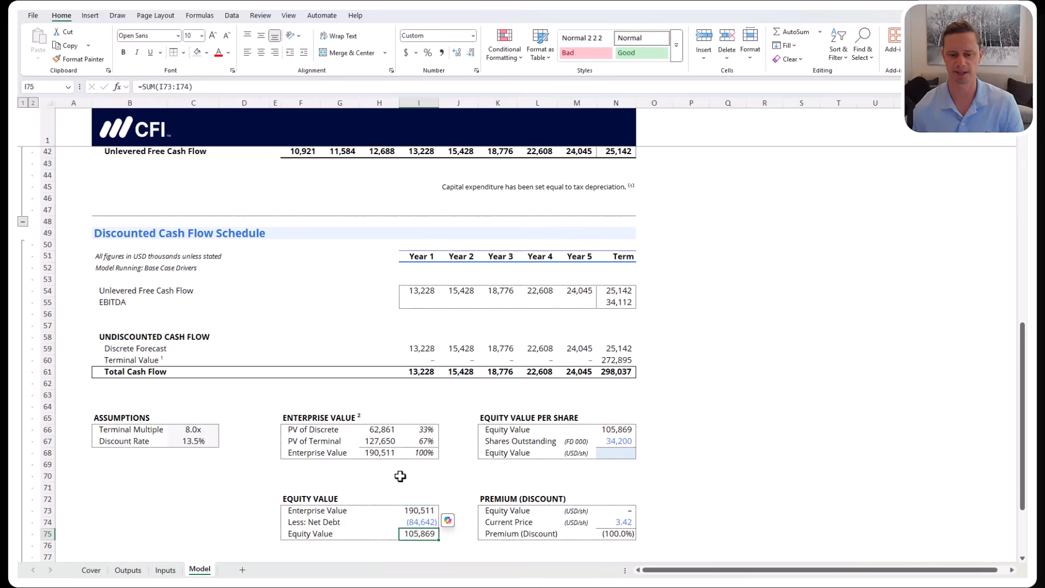
# Calculate the per-share Equity Value in N68 by dividing Equity Value by Shares Outstanding, =N66/N67
pyautogui.press('Right')
pyautogui.press('Right')
pyautogui.press('Right')
pyautogui.press('Up')
pyautogui.press('Up')
pyautogui.press('Up')
pyautogui.press('Up')
pyautogui.press('Up')
pyautogui.press('Right')
pyautogui.press('Right')
pyautogui.press('Up')
pyautogui.press('Up')
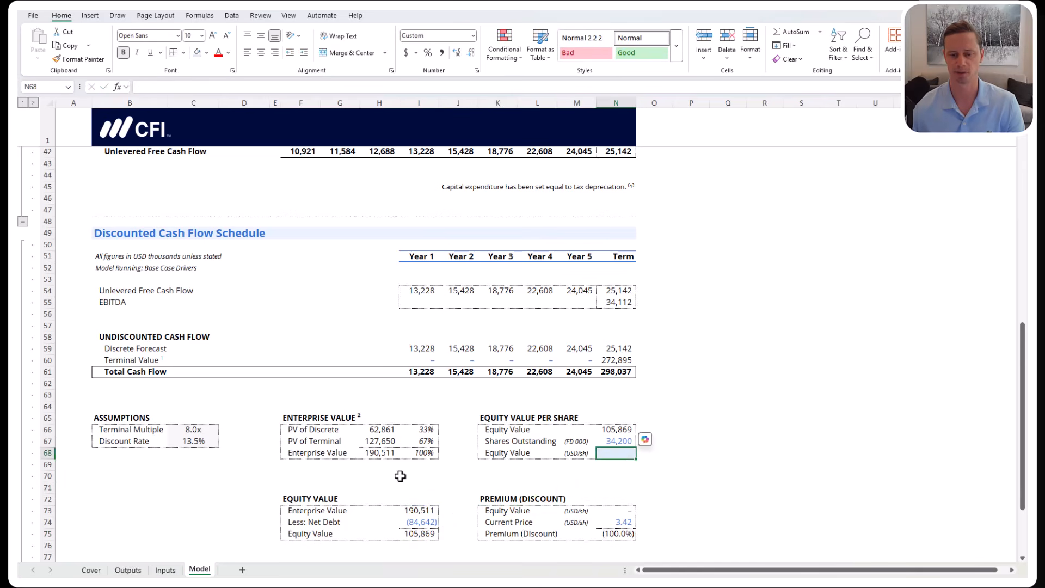
pyautogui.write('=')
pyautogui.press('Up')
pyautogui.press('Up')
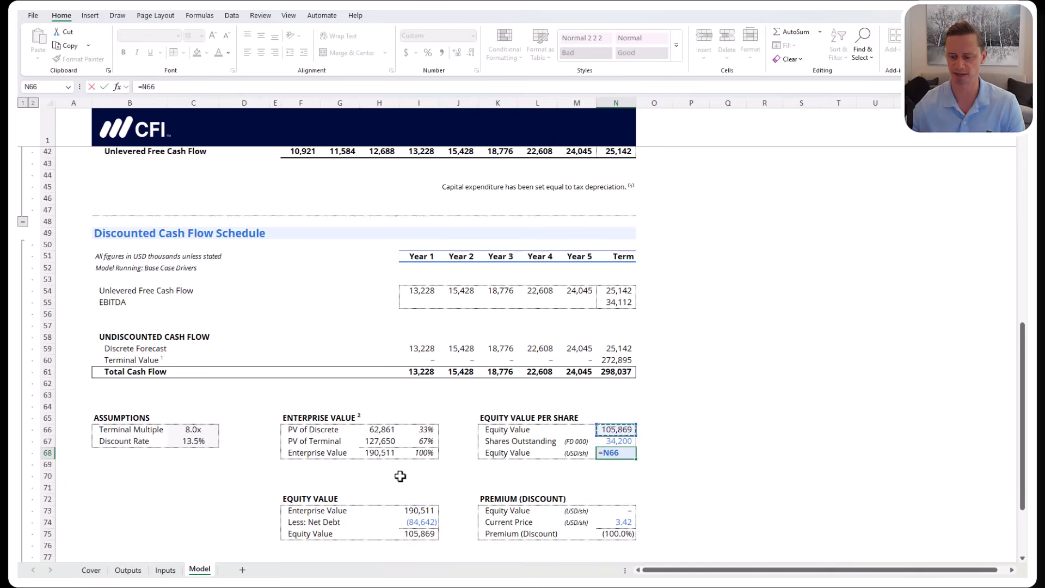
pyautogui.write('/')
pyautogui.press('Up')
pyautogui.press('Return')
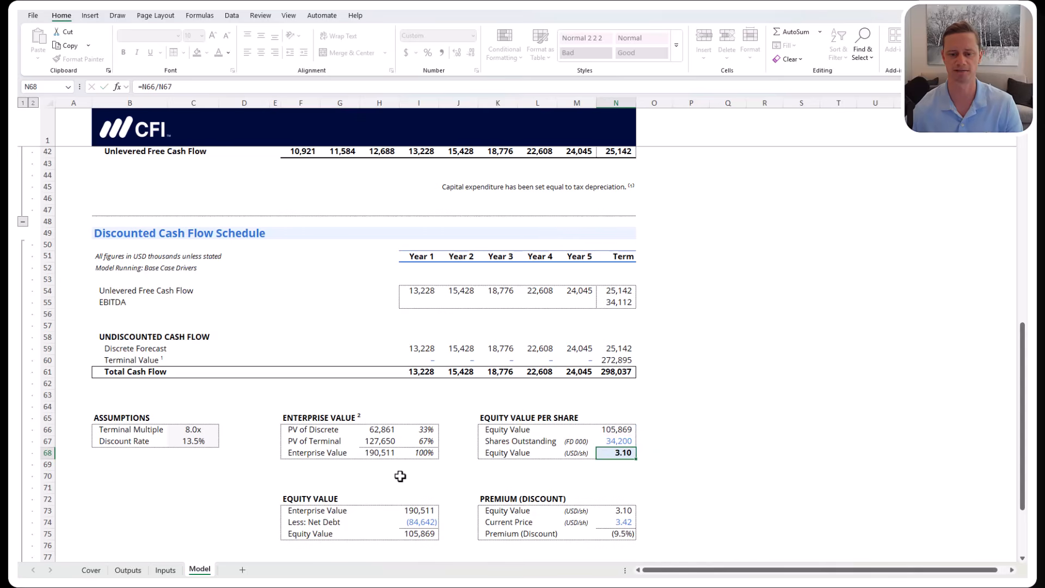
# Check the cell references of the per-share Equity Value formula in N68
pyautogui.press('Up')
pyautogui.press('Up')
pyautogui.press('Down')
pyautogui.press('Down')
pyautogui.press('F2')
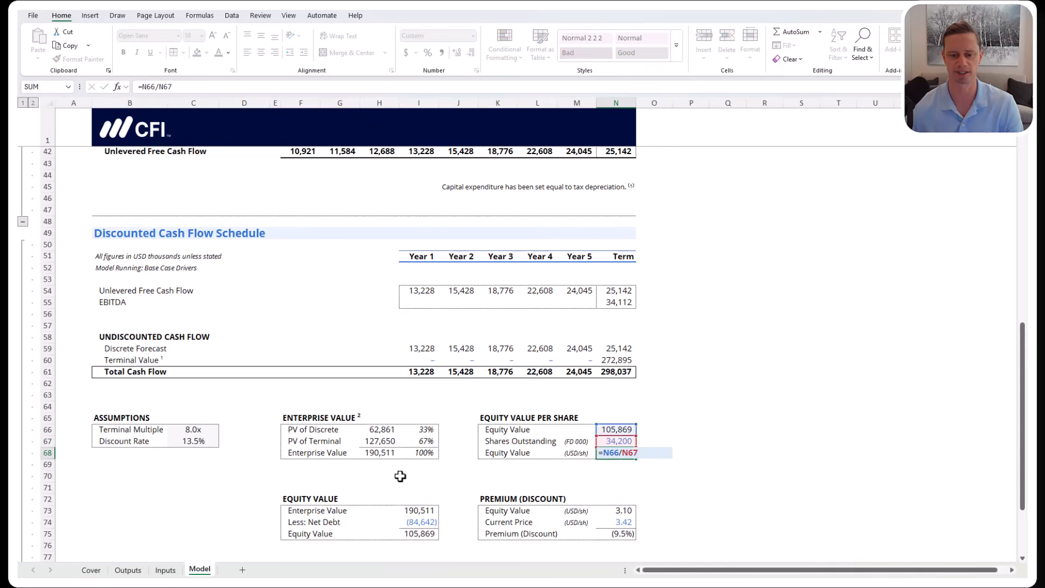